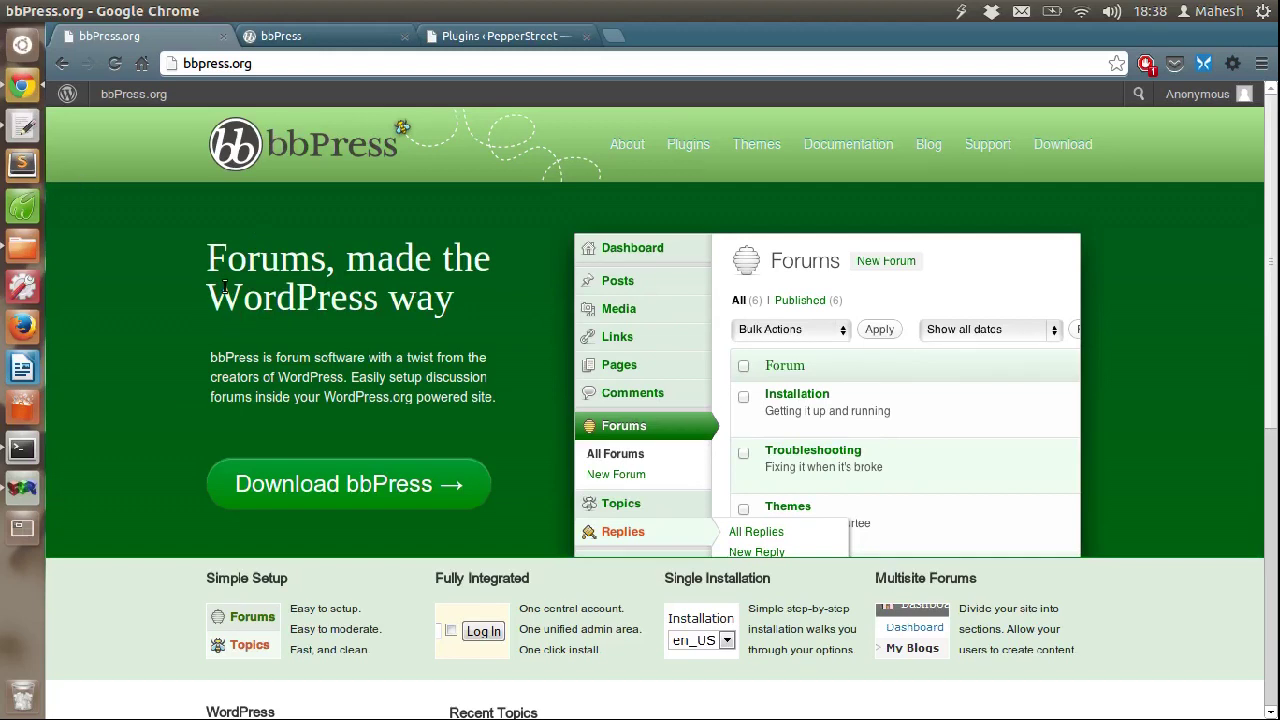
Open the bbPress download page and the branches listing in the bbPress Trac source browser
{"action": "left_click", "coordinate": [487, 46]}
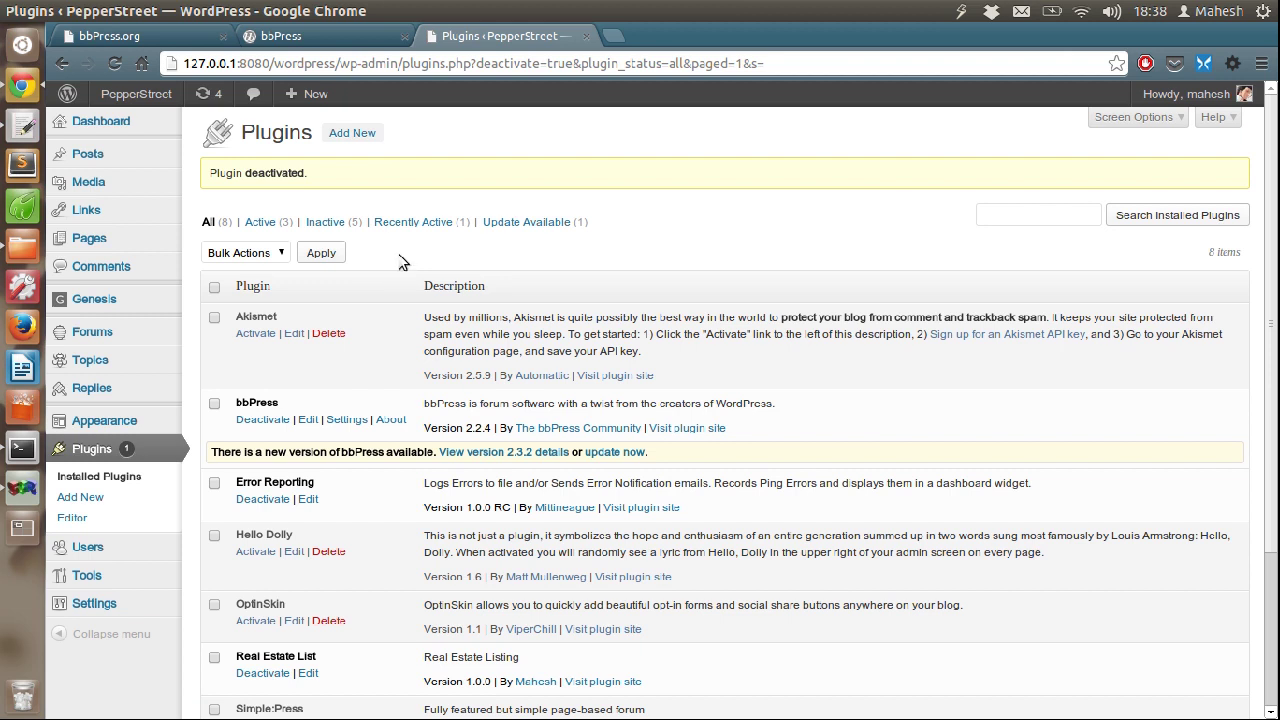
{"action": "left_click", "coordinate": [110, 36]}
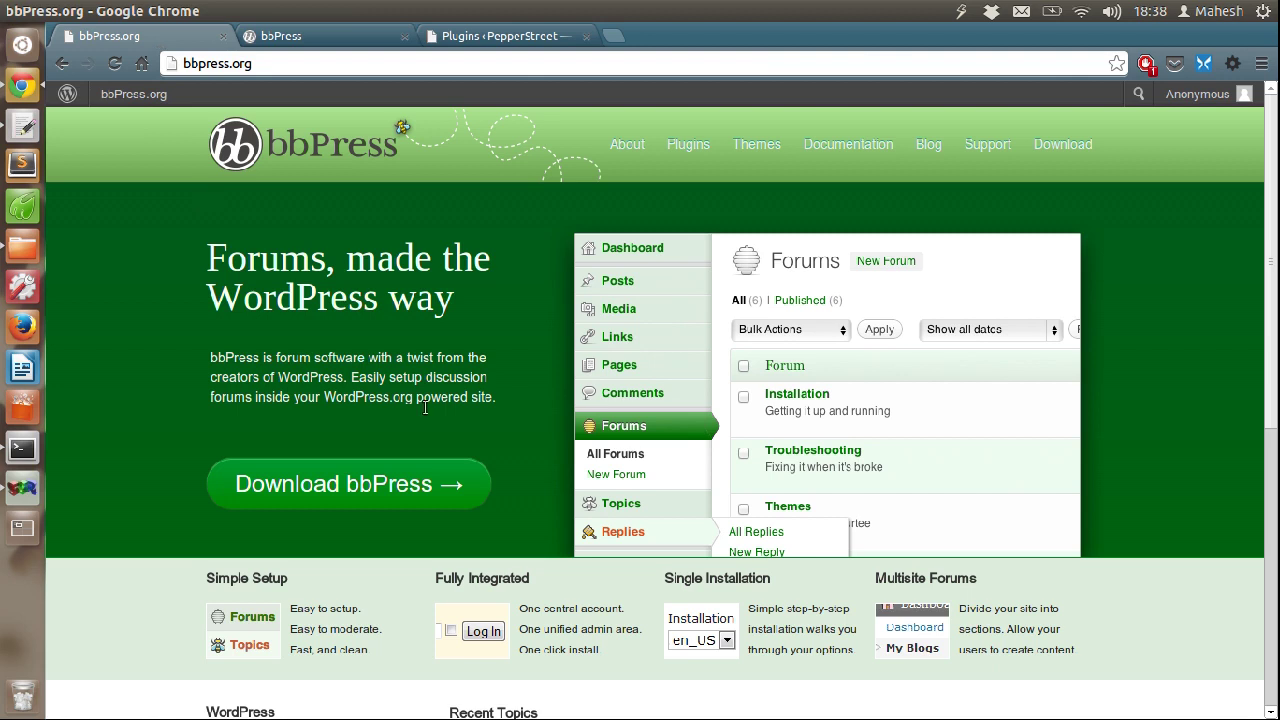
{"action": "left_click", "coordinate": [375, 489]}
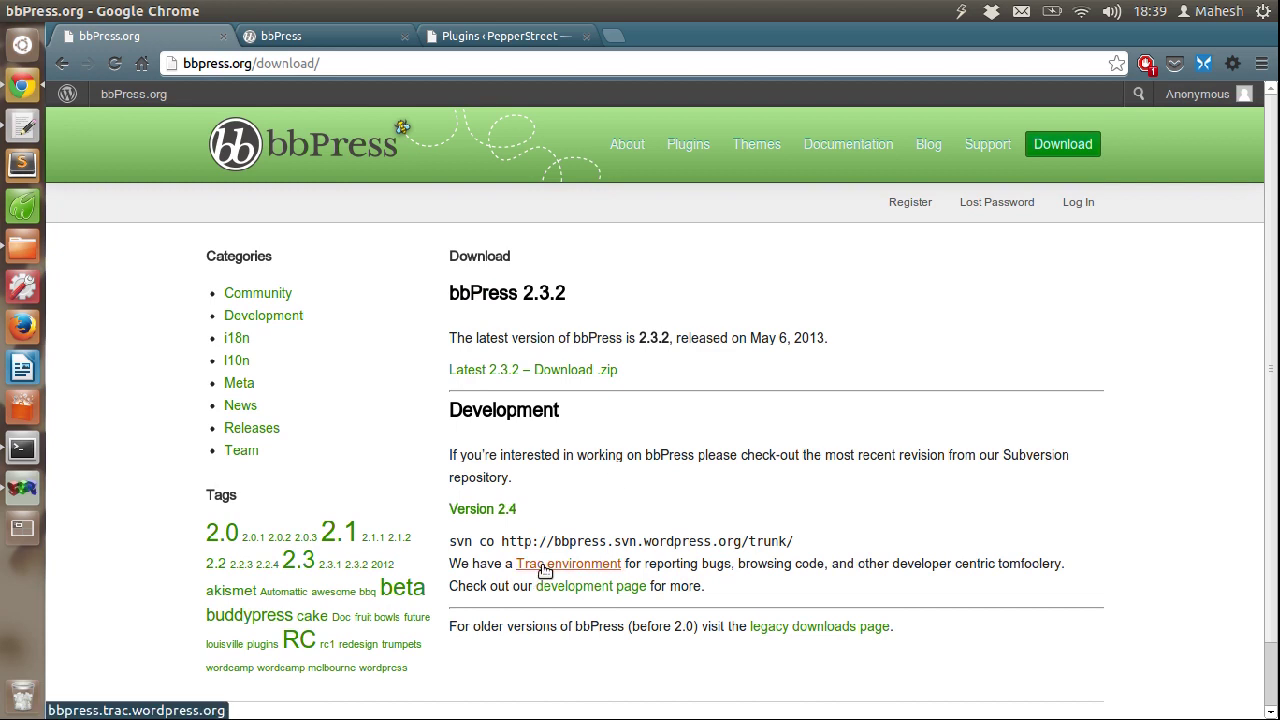
{"action": "left_click", "coordinate": [330, 36]}
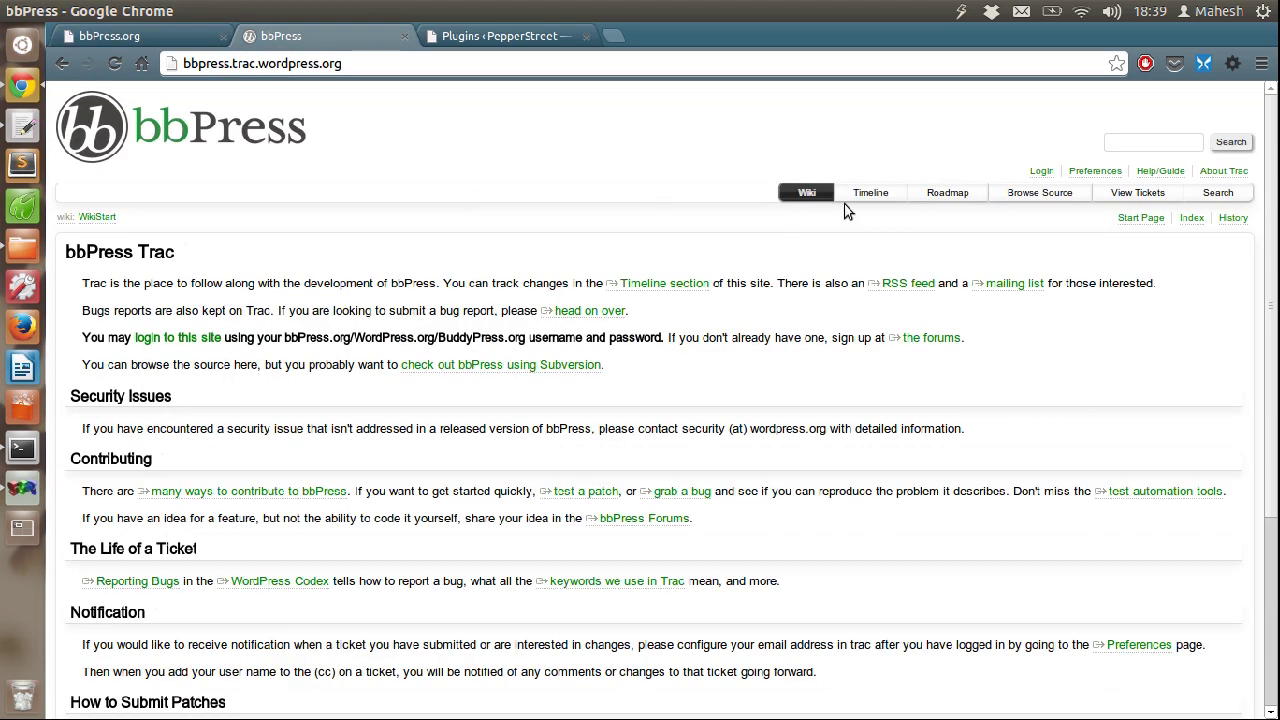
{"action": "left_click", "coordinate": [1070, 197]}
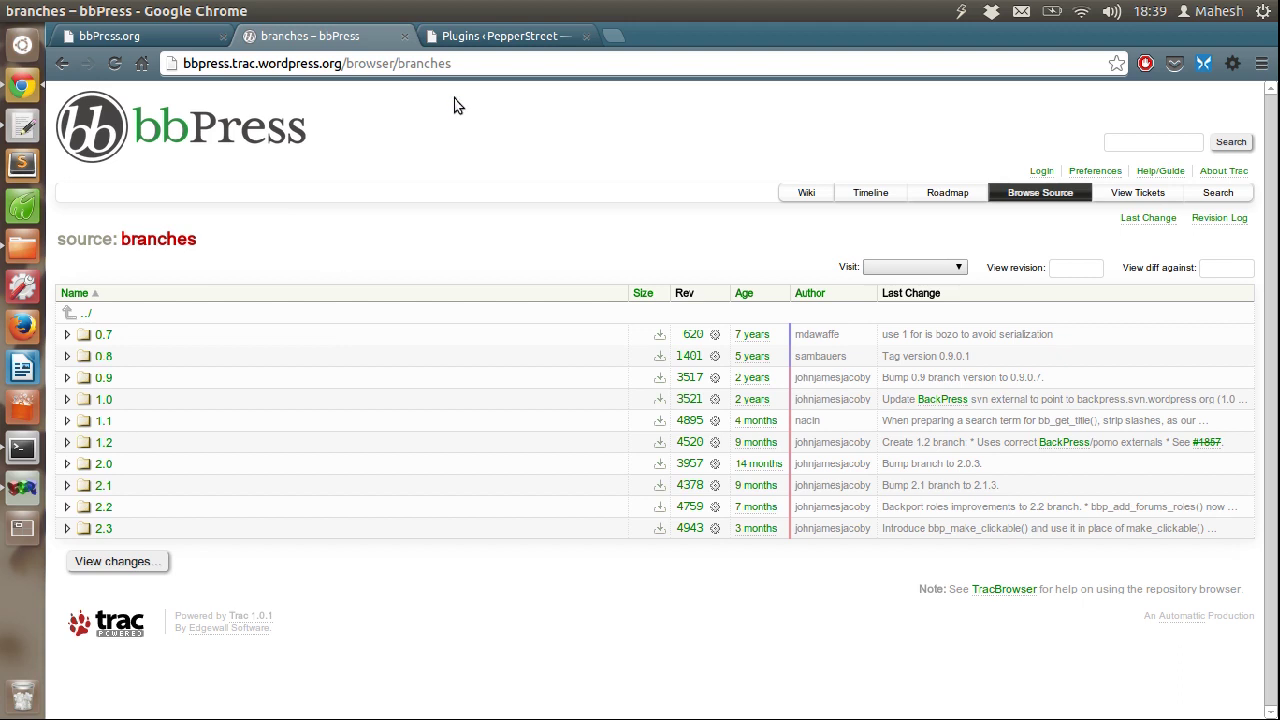
Check the installed bbPress plugin's description and version on the WordPress Plugins page
{"action": "left_click", "coordinate": [470, 36]}
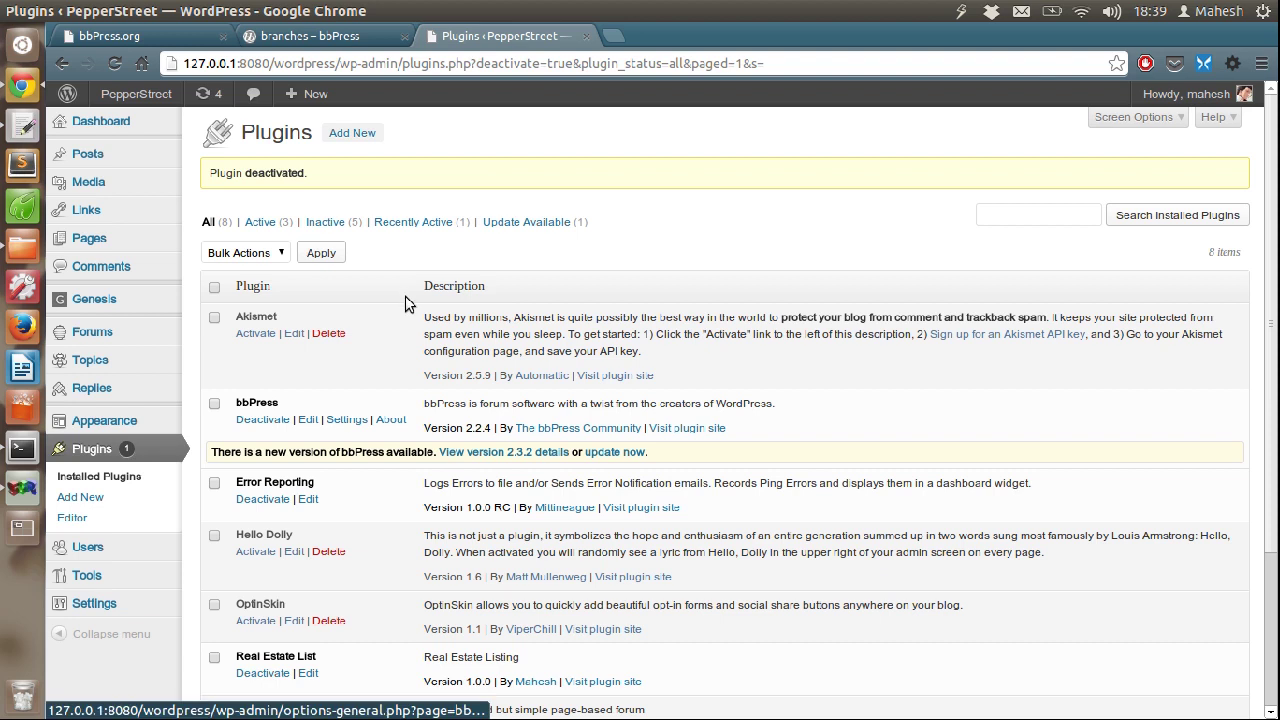
{"action": "scroll", "coordinate": [410, 302], "scroll_direction": "down", "scroll_amount": 3}
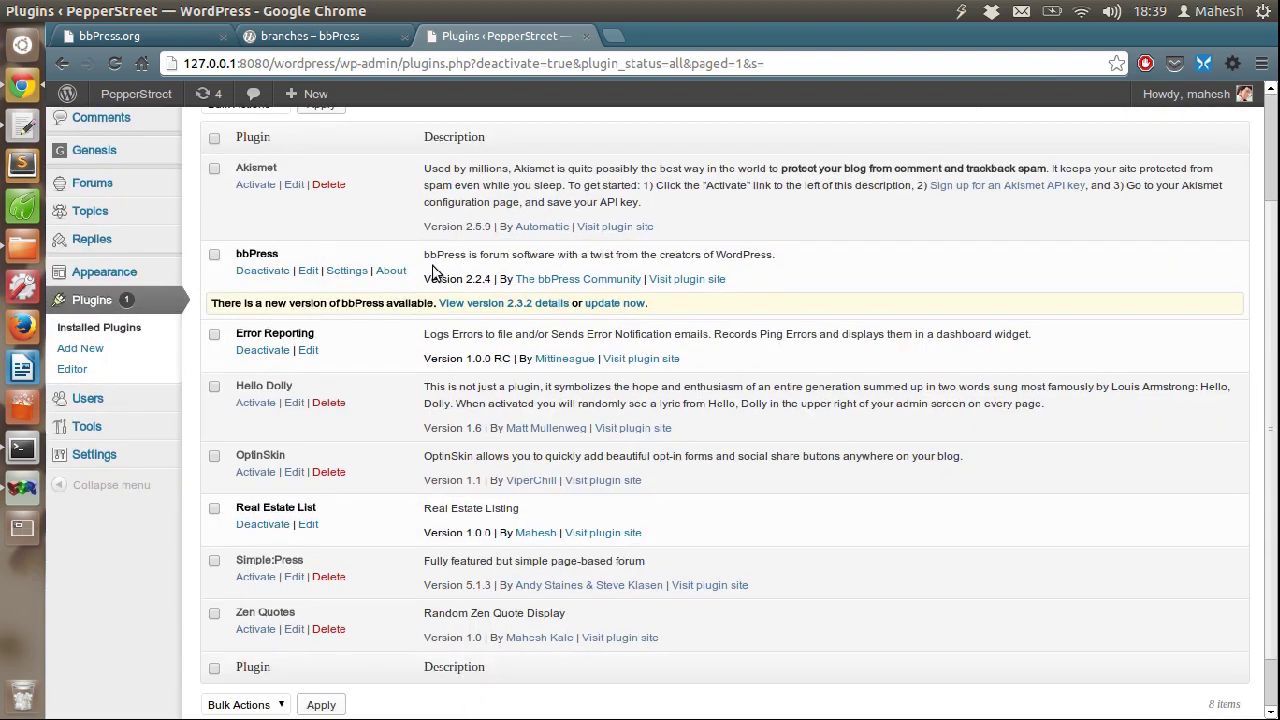
{"action": "left_click_drag", "start_coordinate": [425, 254], "coordinate": [762, 259]}
{"action": "left_click", "coordinate": [762, 259]}
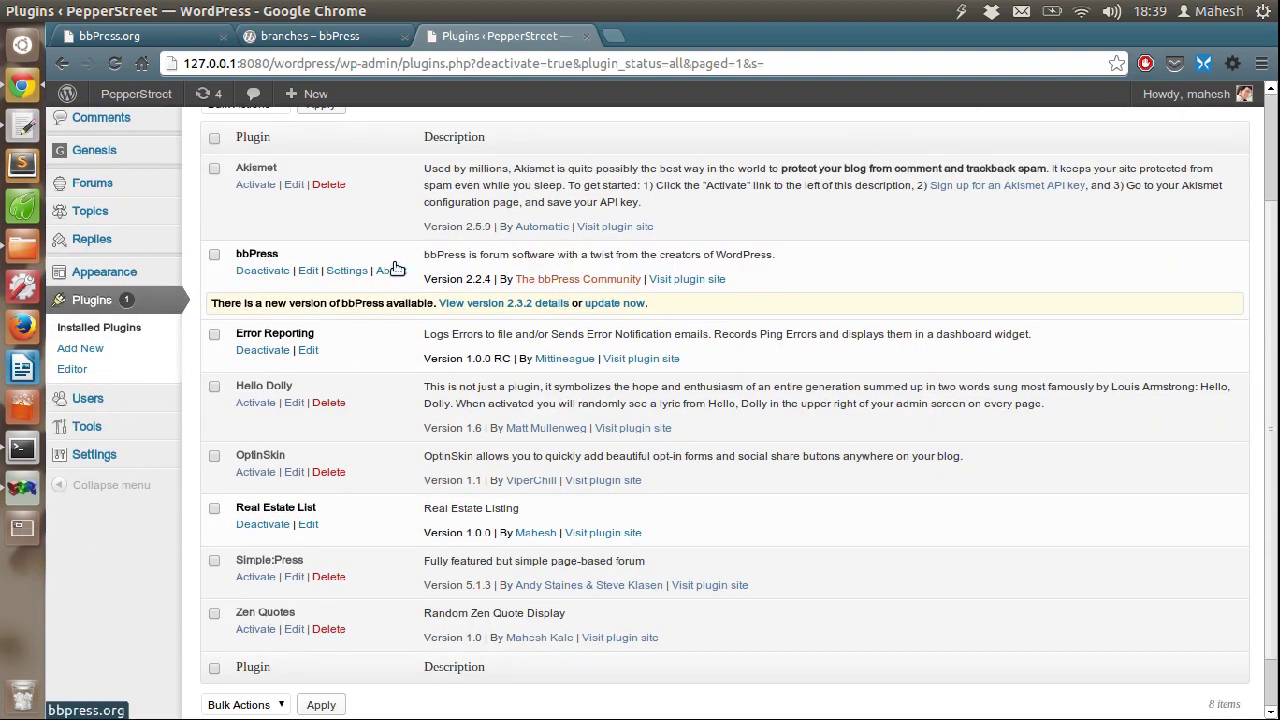
{"action": "scroll", "coordinate": [334, 285], "scroll_direction": "down", "scroll_amount": 2}
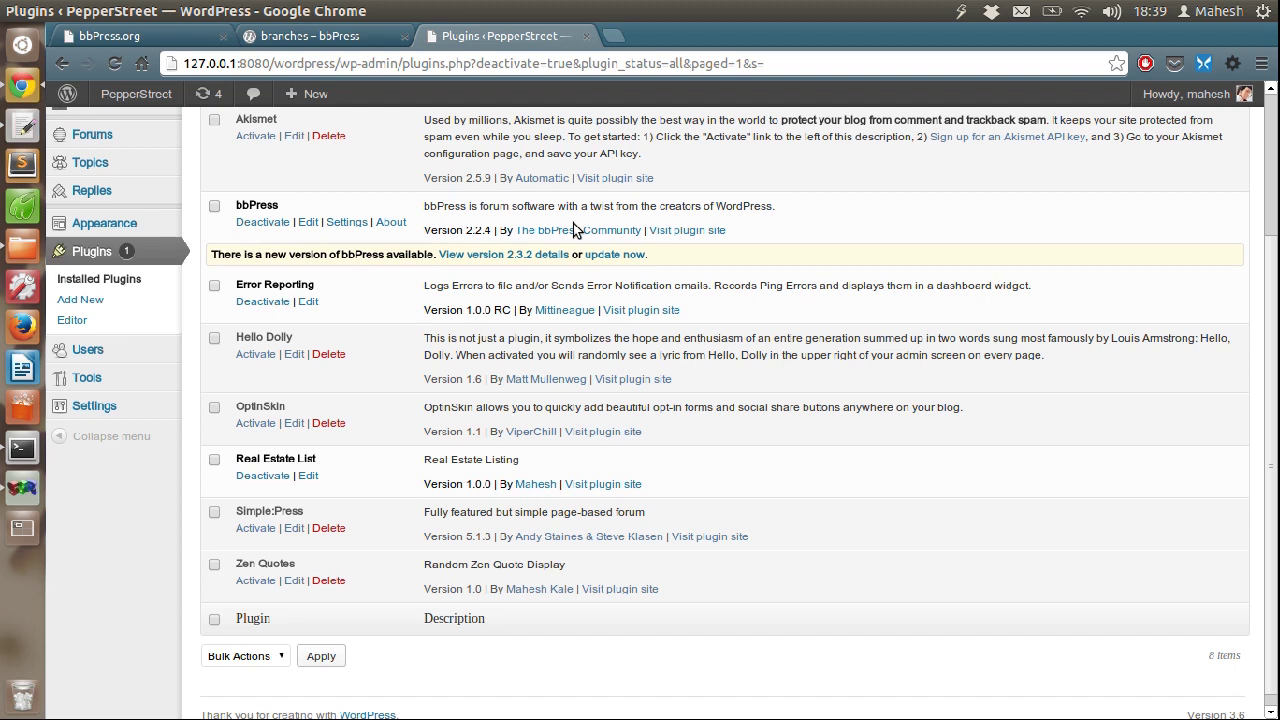
{"action": "left_click_drag", "start_coordinate": [444, 231], "coordinate": [492, 231]}
{"action": "left_click", "coordinate": [490, 231]}
Compare the latest bbPress release on the download page with the installed plugin's version
{"action": "left_click", "coordinate": [110, 36]}
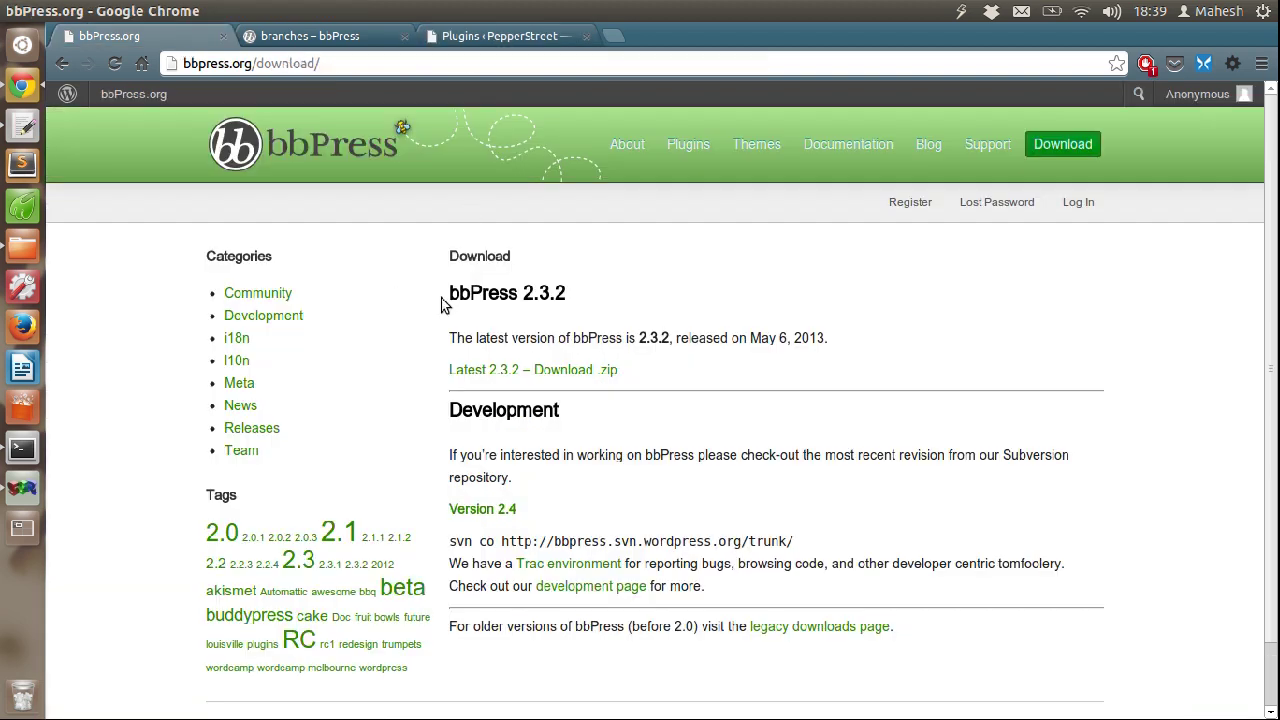
{"action": "left_click_drag", "start_coordinate": [490, 292], "coordinate": [429, 286]}
{"action": "left_click", "coordinate": [568, 293]}
{"action": "left_click", "coordinate": [434, 286]}
{"action": "left_click", "coordinate": [508, 38]}
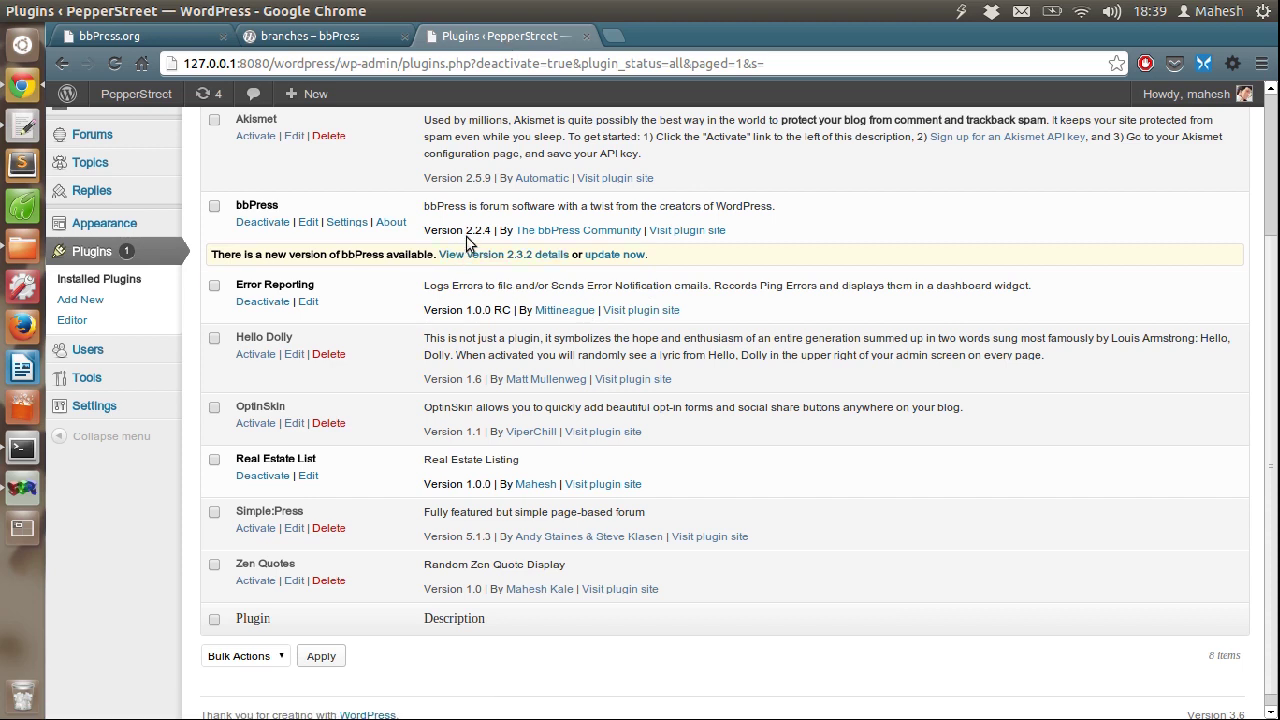
Open the 2.2 branch in the bbPress Trac source browser and return to the bbPress download page
{"action": "left_click", "coordinate": [279, 38]}
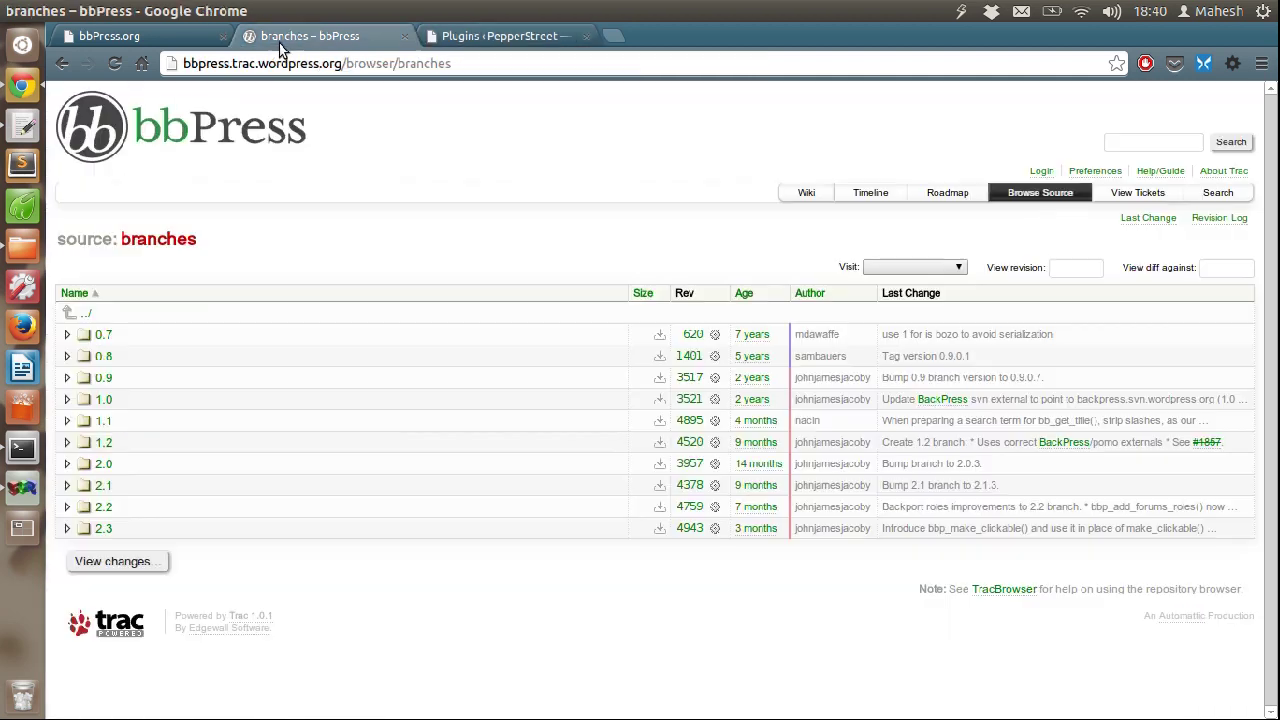
{"action": "left_click", "coordinate": [106, 508]}
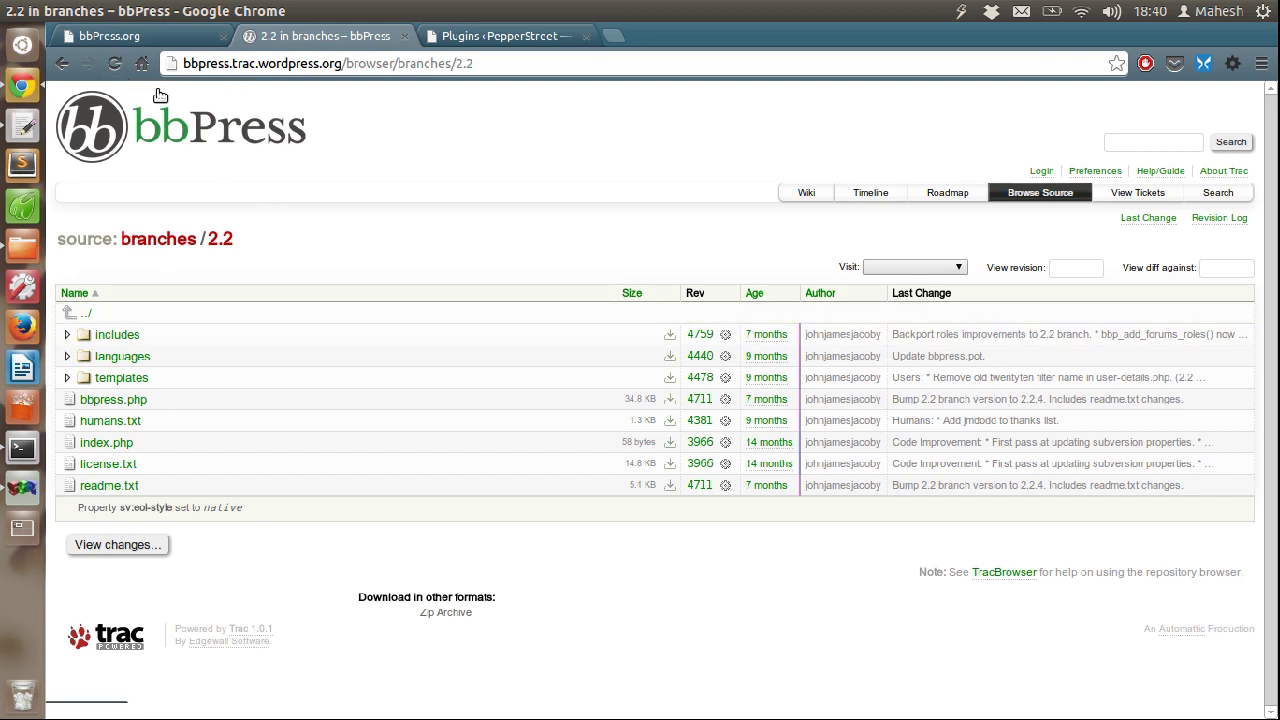
{"action": "left_click", "coordinate": [110, 36]}
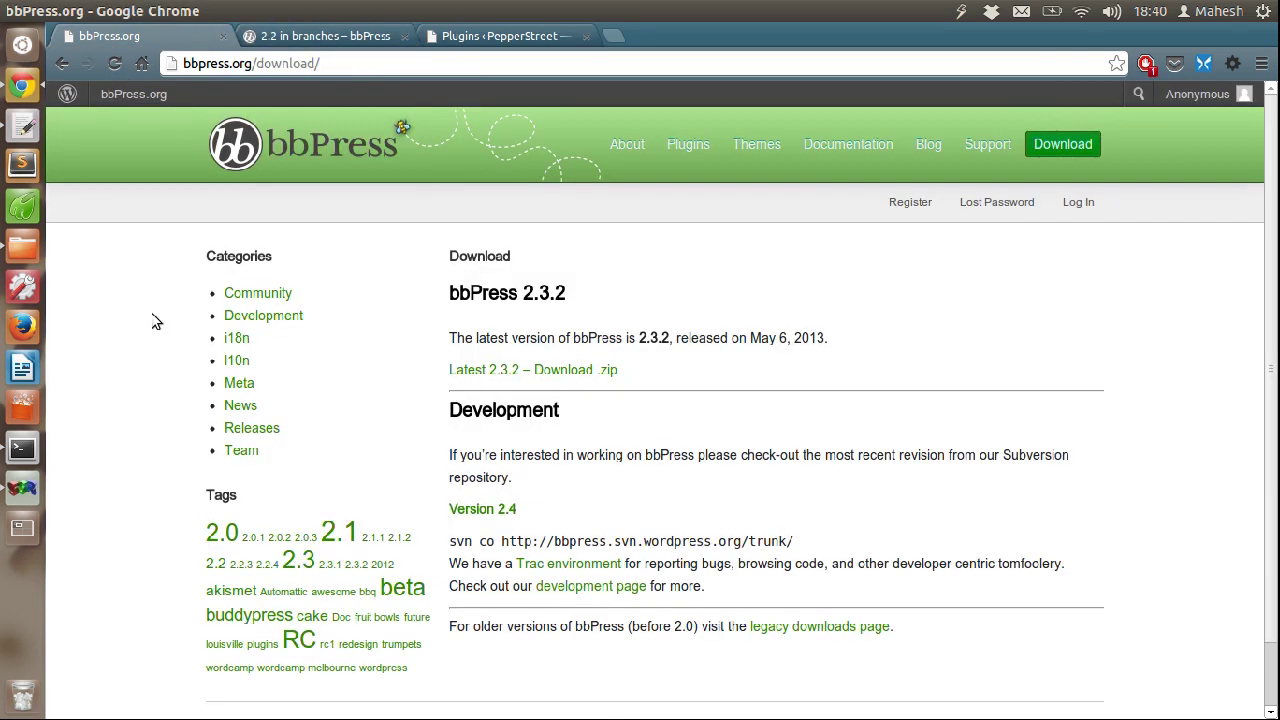
Switch to the file manager, view the contents of the bbpress plugin folder and return to the plugins folder
{"action": "left_click", "coordinate": [20, 249]}
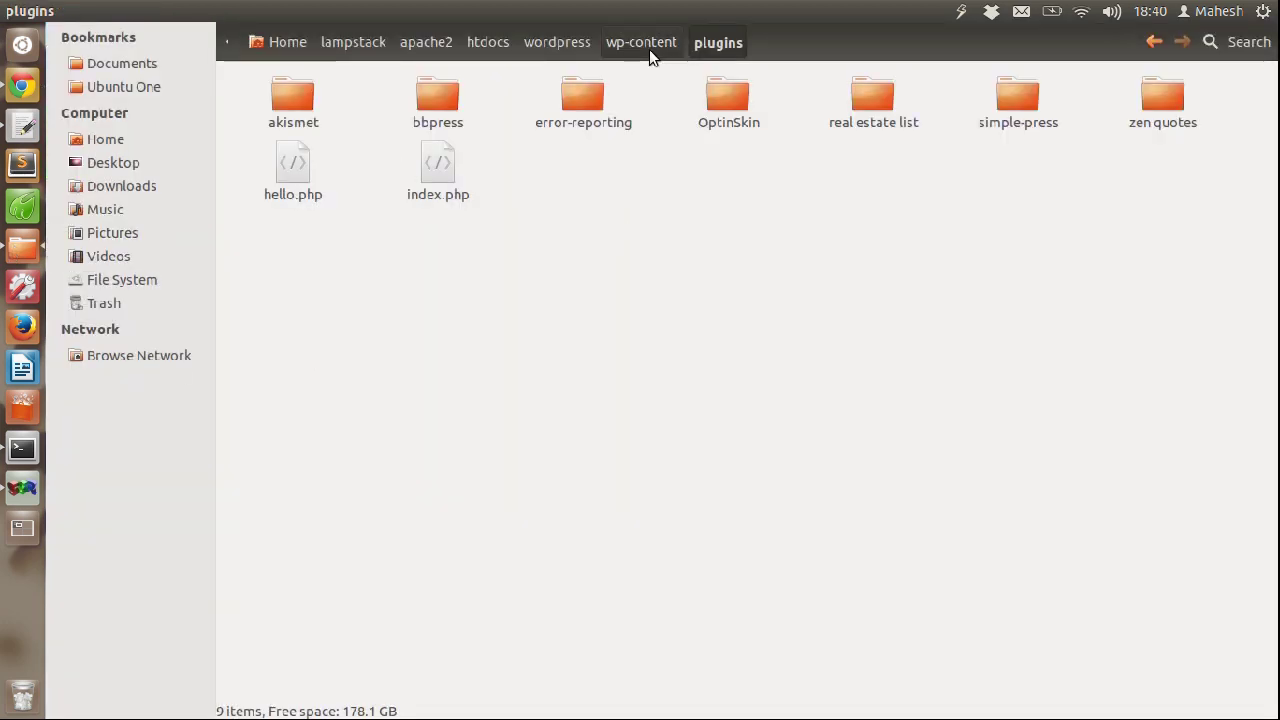
{"action": "left_click", "coordinate": [440, 104]}
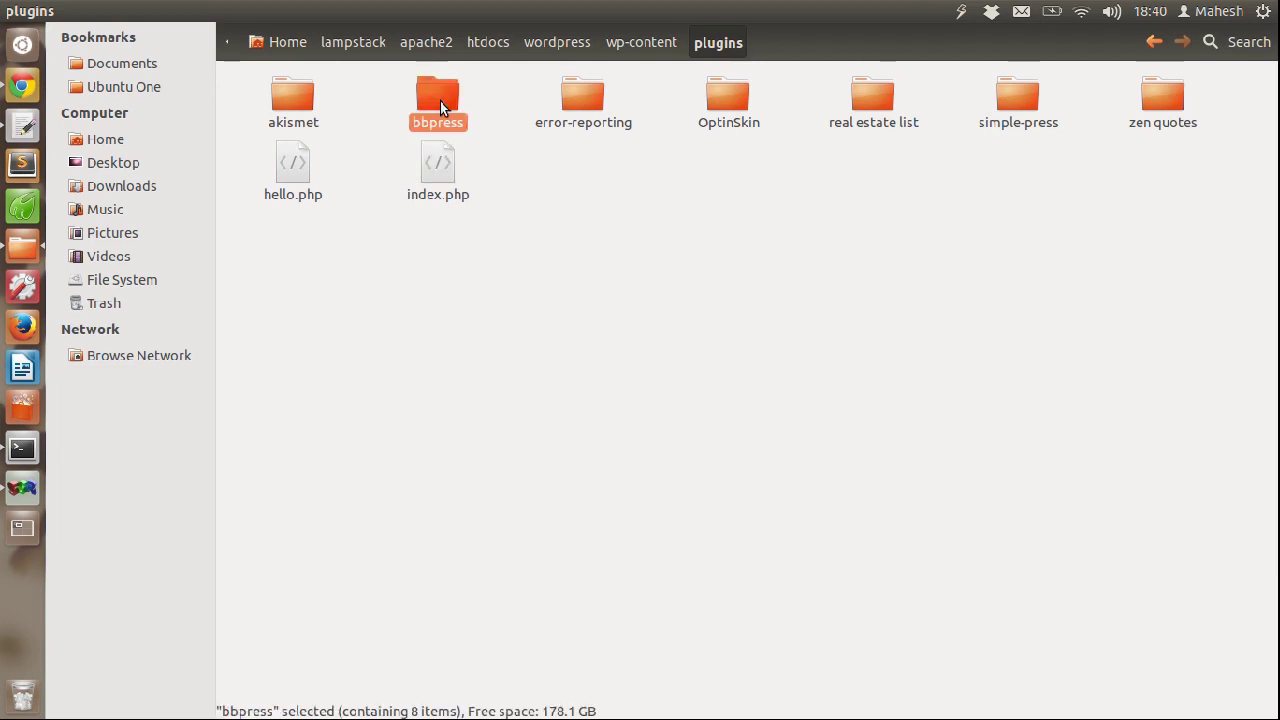
{"action": "double_click", "coordinate": [440, 102]}
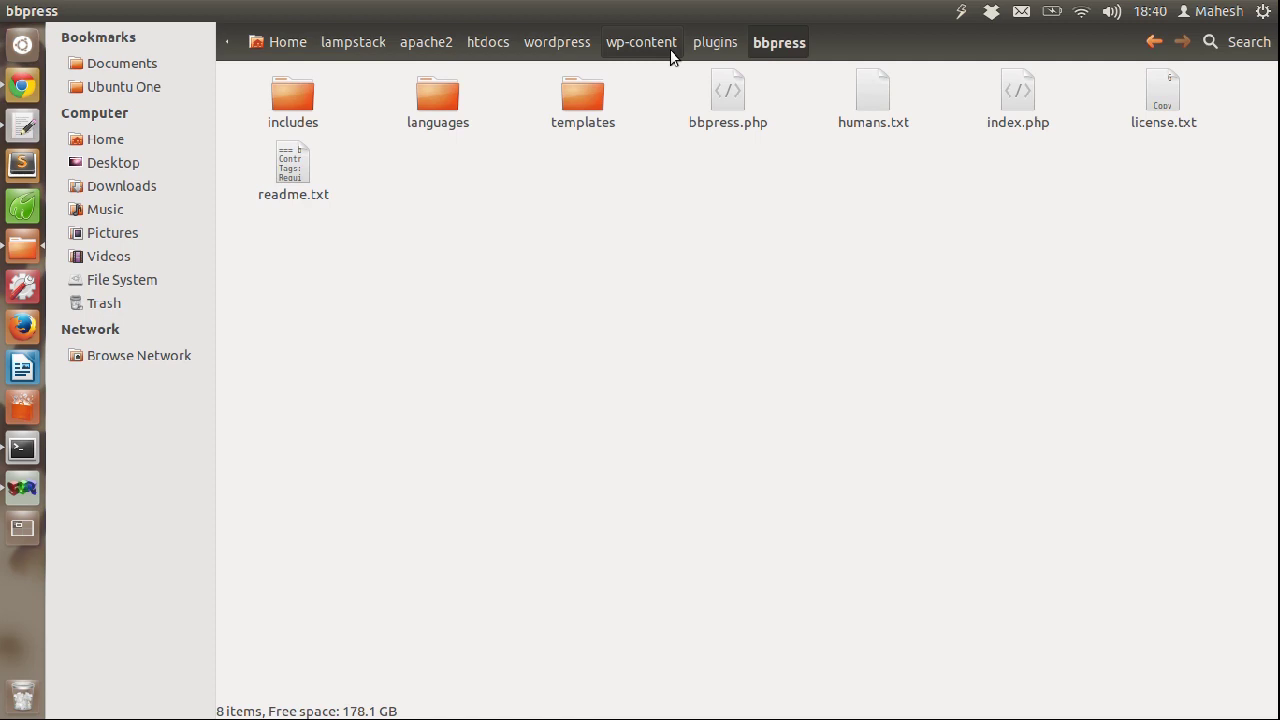
{"action": "left_click", "coordinate": [715, 42]}
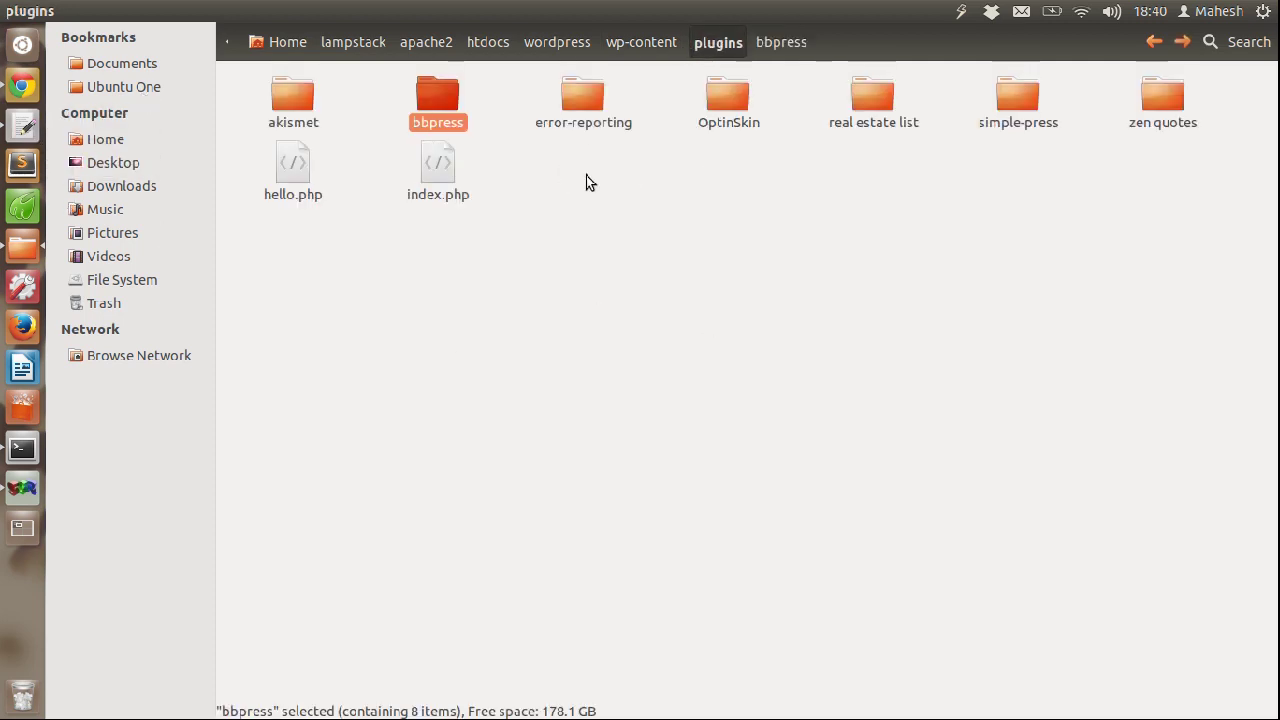
Switch back to the WordPress admin in Chrome and open the General Settings page
{"action": "left_click", "coordinate": [22, 86]}
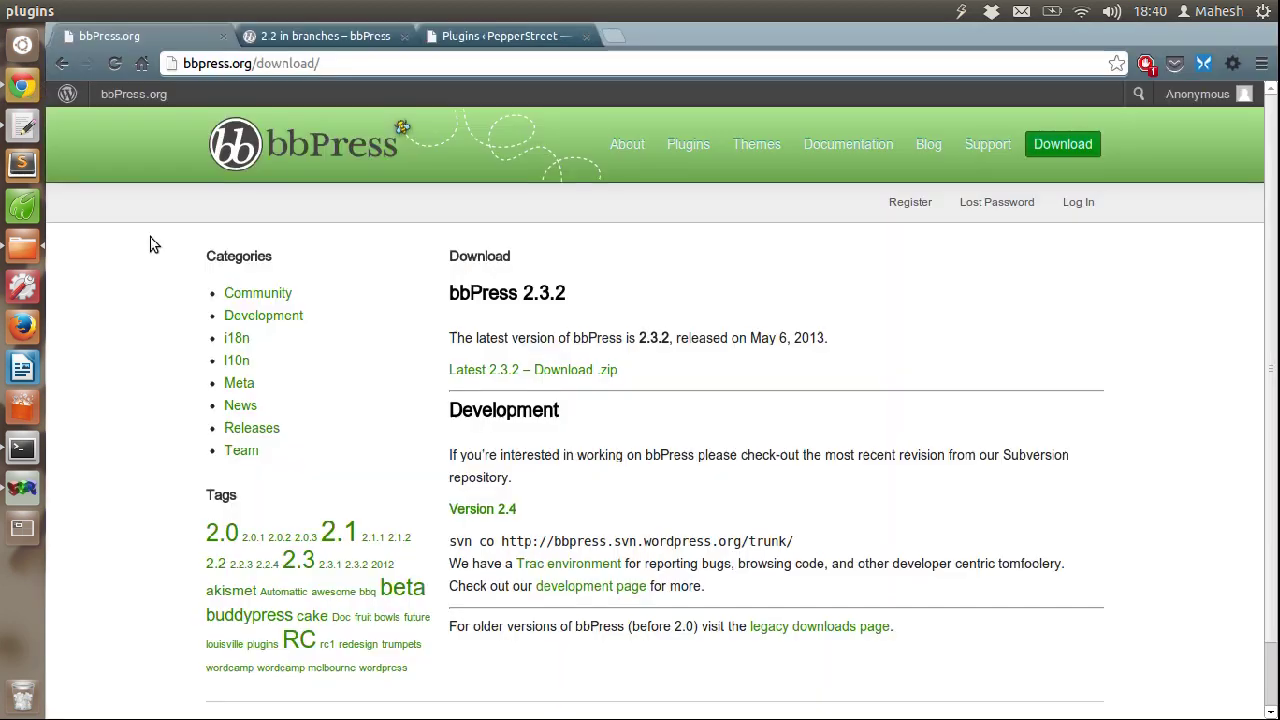
{"action": "left_click", "coordinate": [485, 40]}
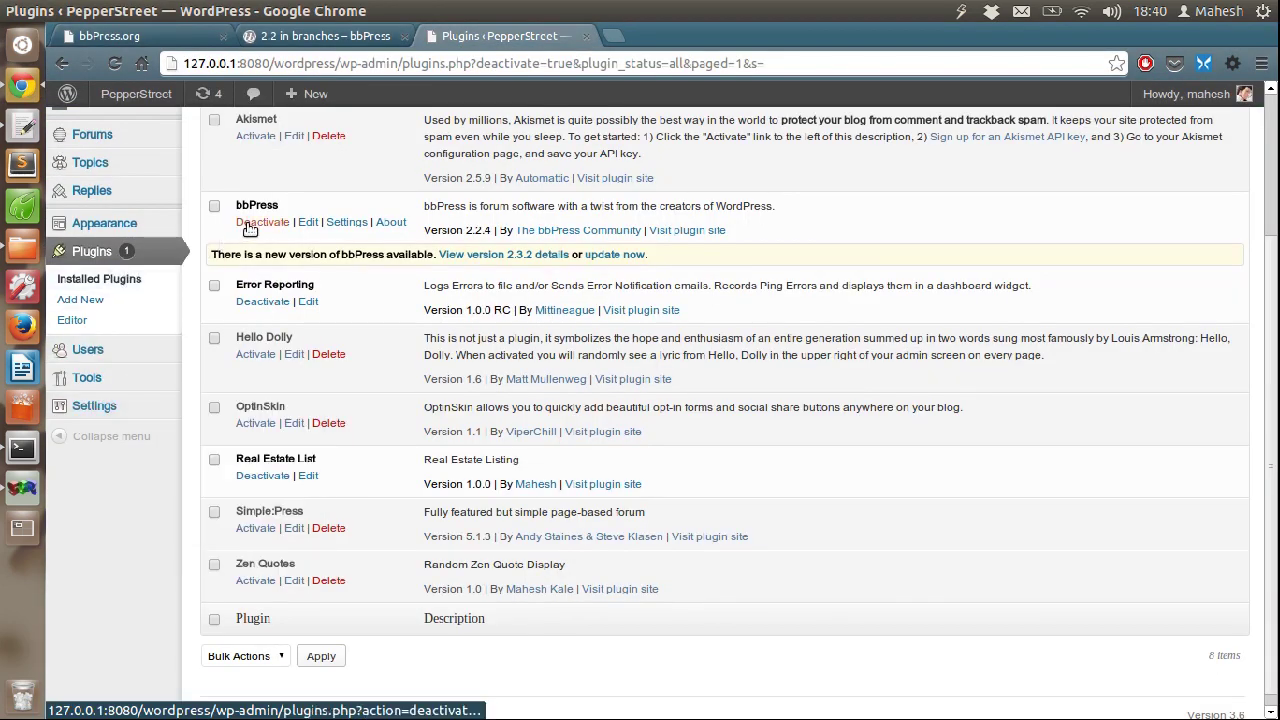
{"action": "scroll", "coordinate": [388, 200], "scroll_direction": "up", "scroll_amount": 2}
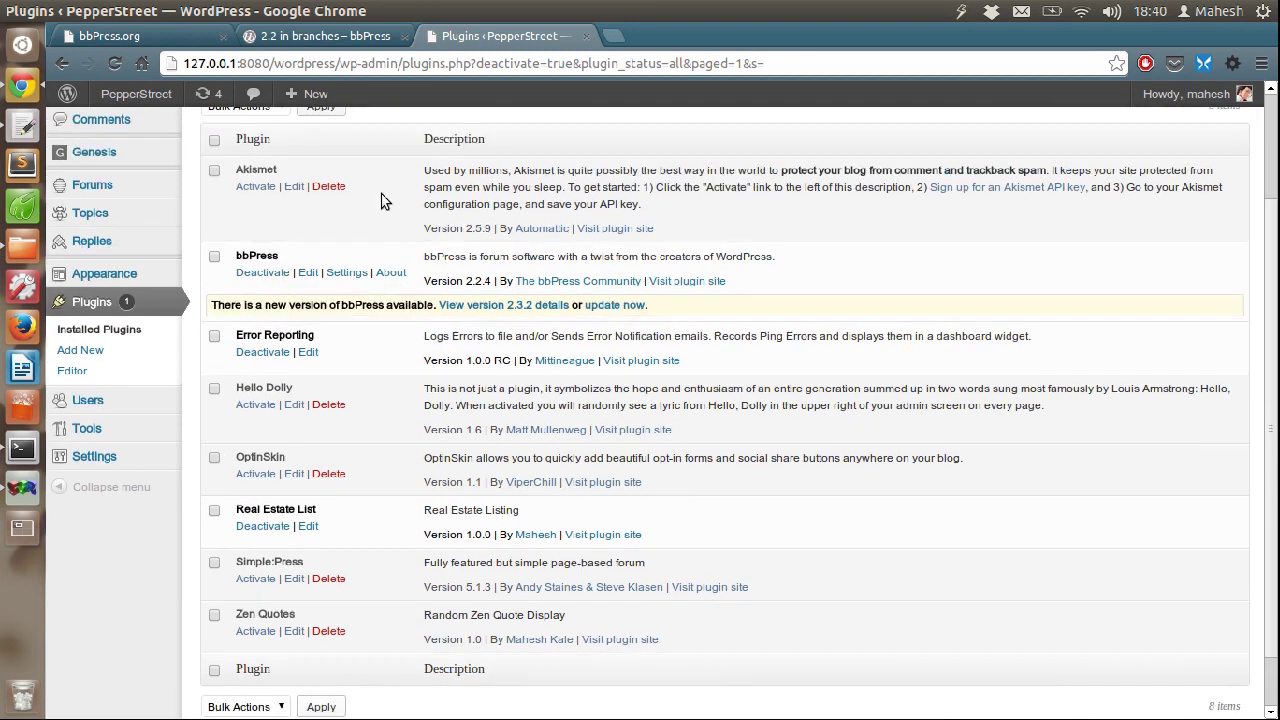
{"action": "mouse_move", "coordinate": [114, 235]}
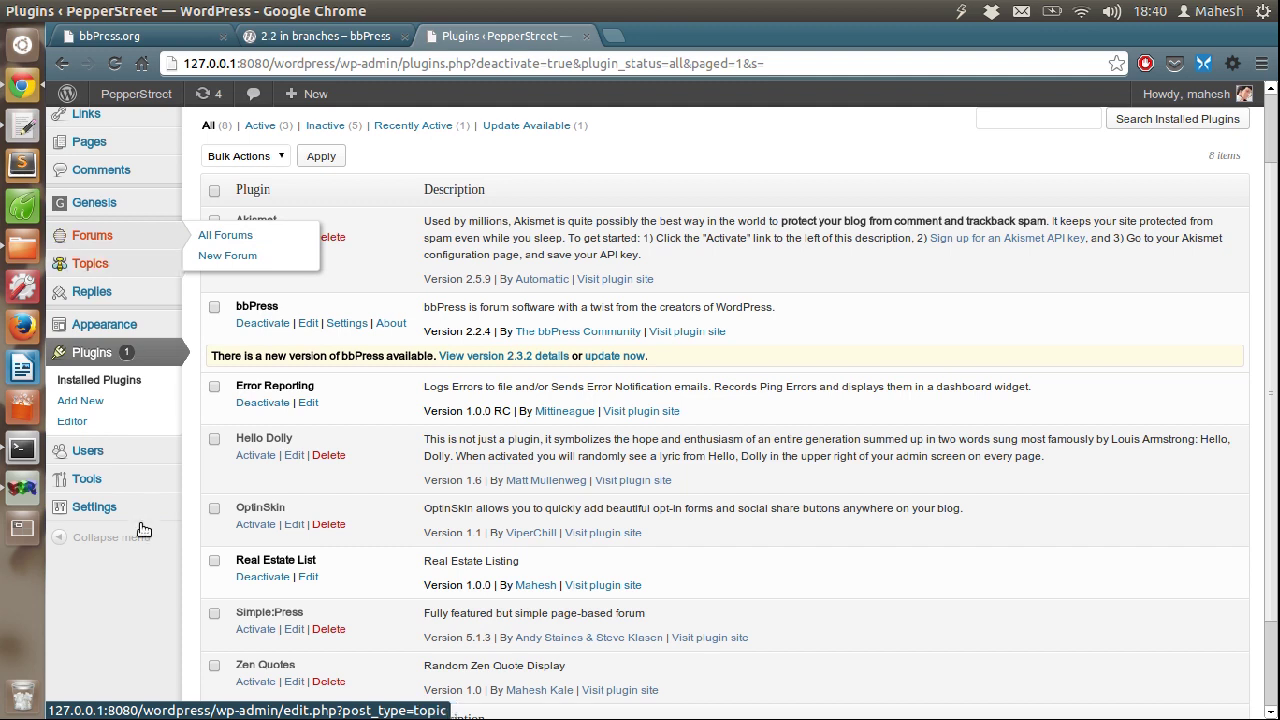
{"action": "mouse_move", "coordinate": [143, 519]}
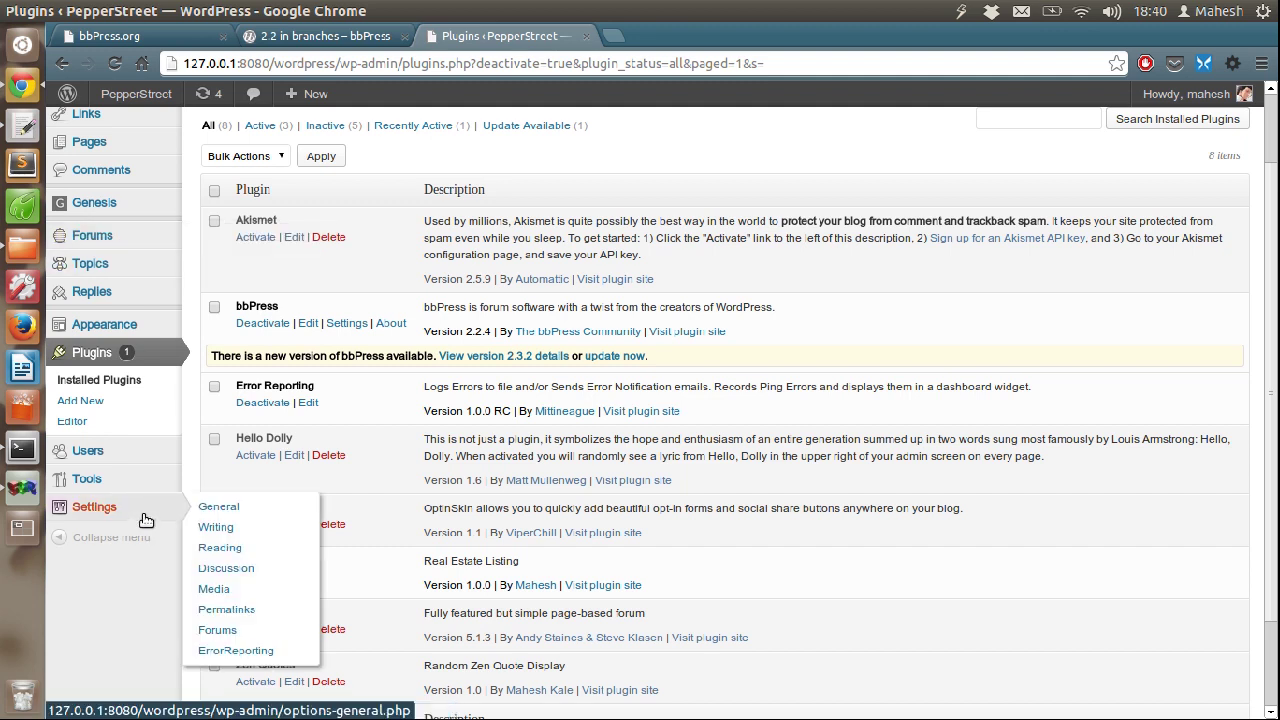
{"action": "left_click", "coordinate": [210, 510]}
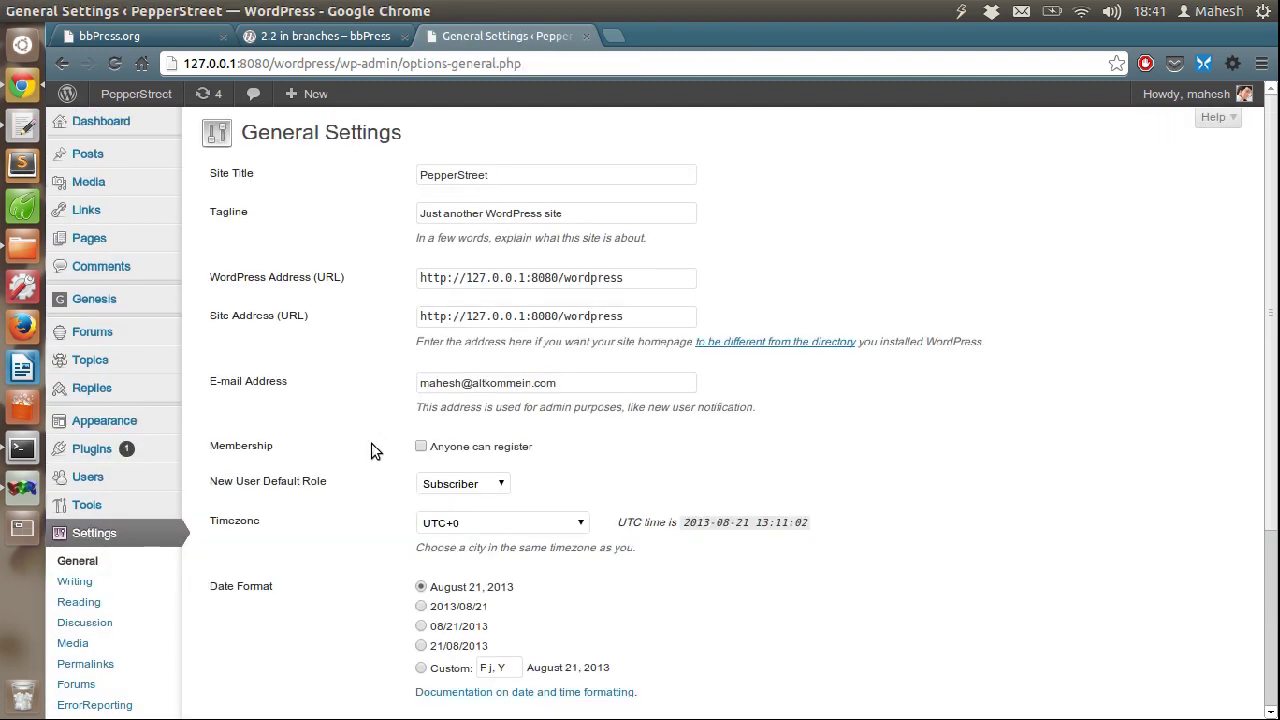
Review the Membership option and the remaining fields on the General Settings page
{"action": "left_click_drag", "start_coordinate": [208, 446], "coordinate": [320, 453]}
{"action": "left_click", "coordinate": [322, 452]}
{"action": "left_click_drag", "start_coordinate": [1274, 365], "coordinate": [1274, 513]}
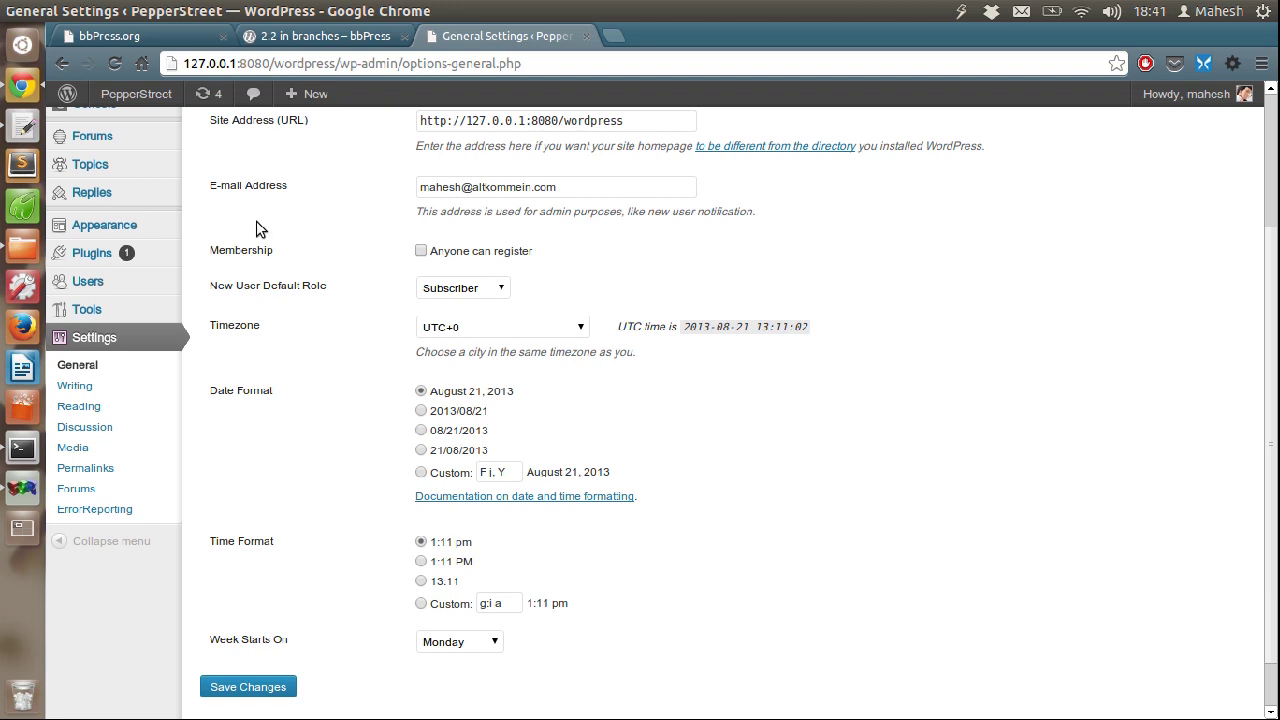
{"action": "mouse_move", "coordinate": [205, 233]}
{"action": "scroll", "coordinate": [286, 214], "scroll_direction": "up", "scroll_amount": 3}
{"action": "scroll", "coordinate": [351, 200], "scroll_direction": "down", "scroll_amount": 1}
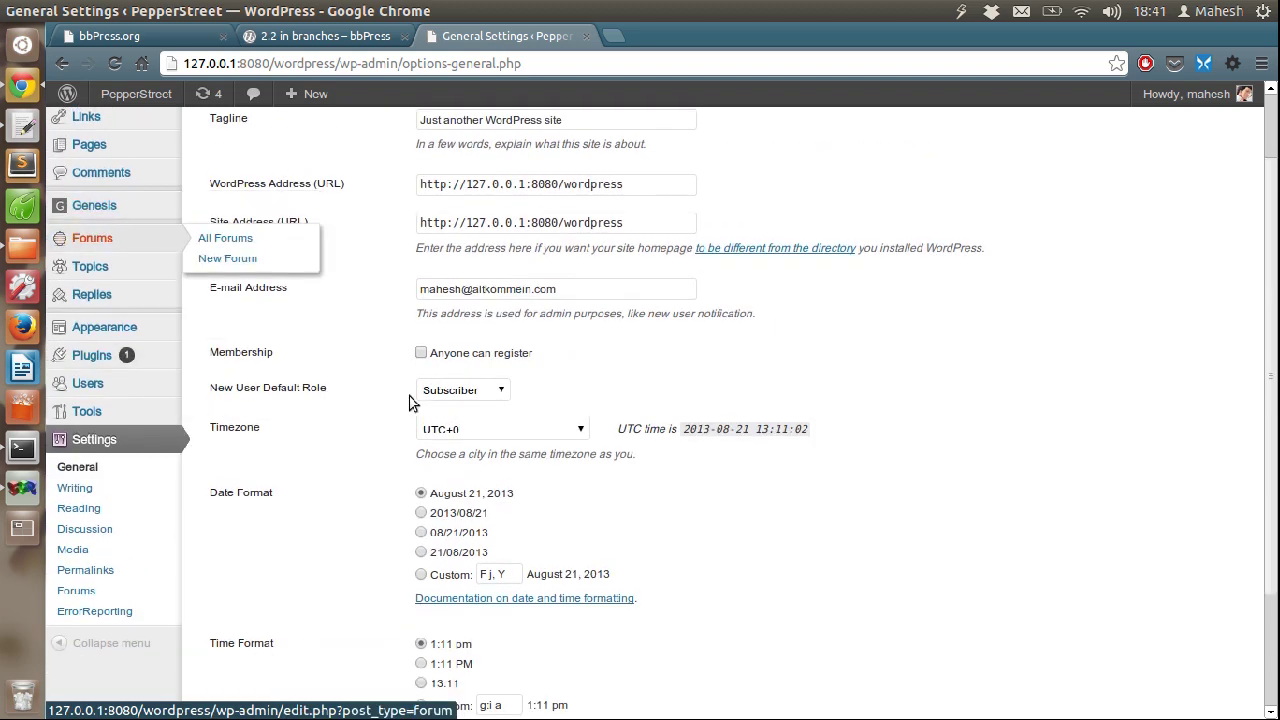
Open the WordPress Widgets page in a new browser tab and bring that tab to the front
{"action": "mouse_move", "coordinate": [163, 325]}
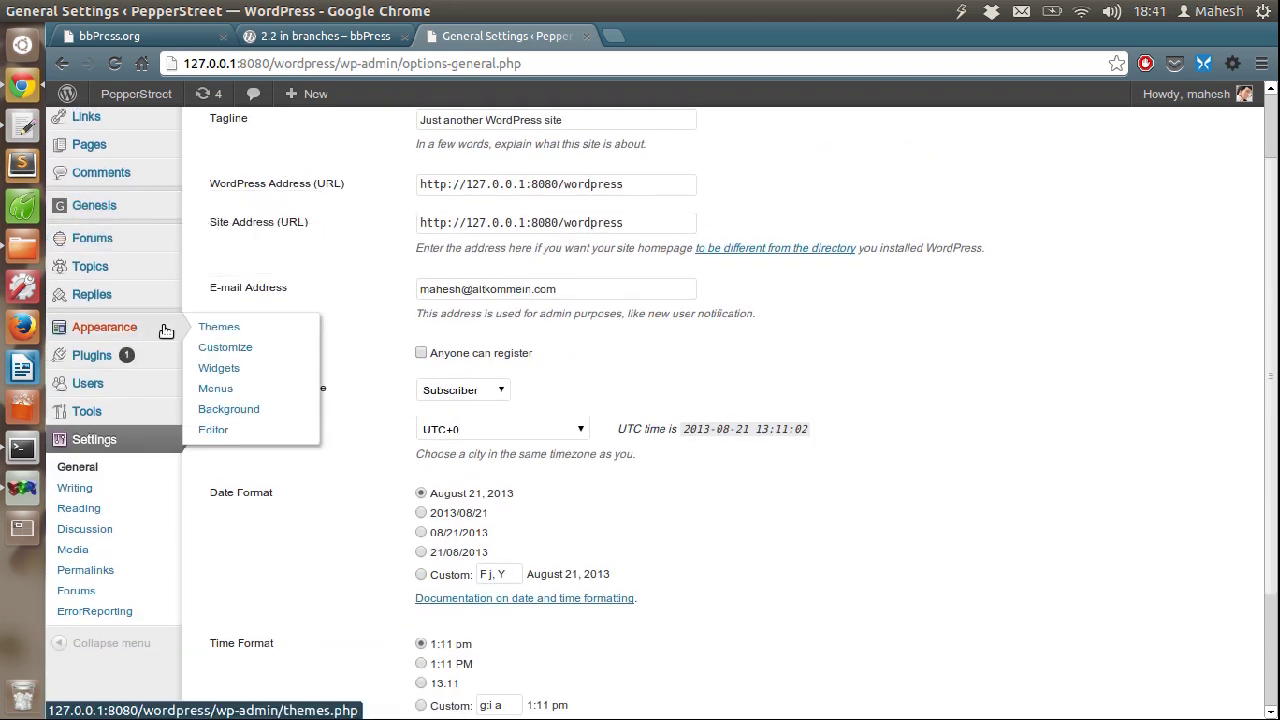
{"action": "right_click", "coordinate": [248, 369]}
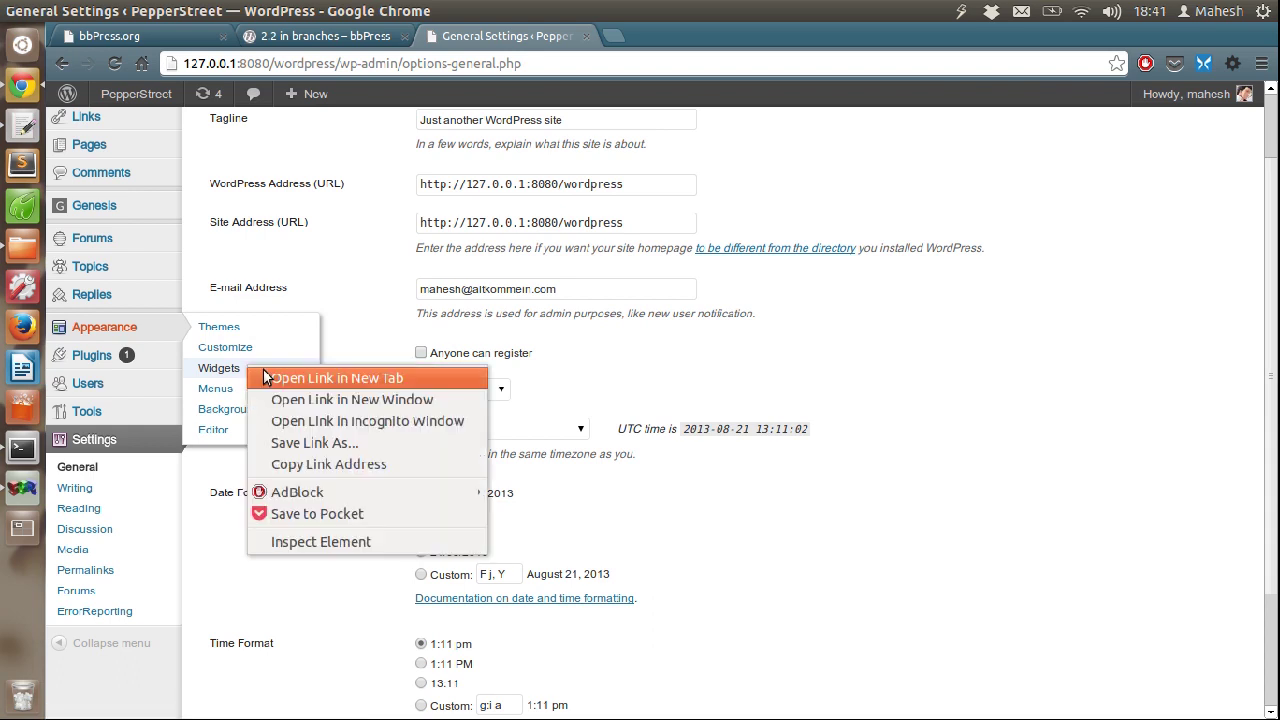
{"action": "left_click", "coordinate": [265, 372]}
{"action": "left_click", "coordinate": [643, 37]}
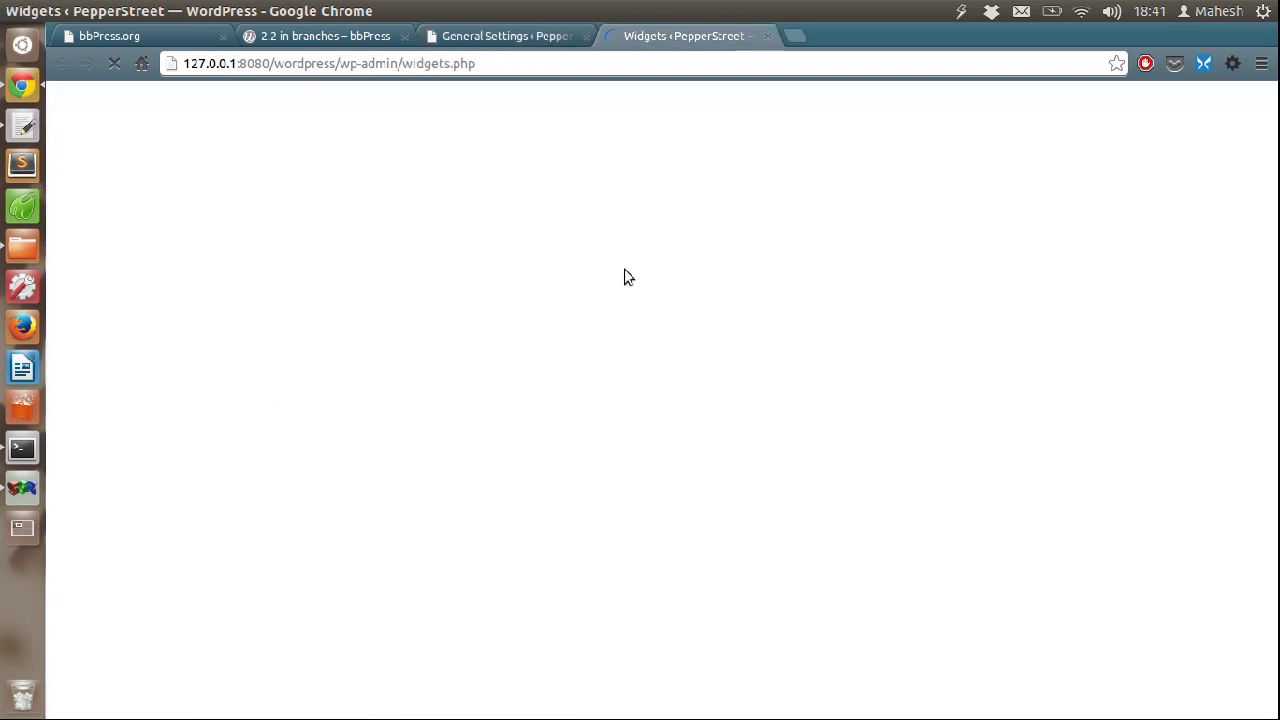
Examine the available bbPress and standard widgets, the sidebar areas and the inactive widgets on the Widgets page
{"action": "scroll", "coordinate": [1267, 366], "scroll_direction": "down", "scroll_amount": 3}
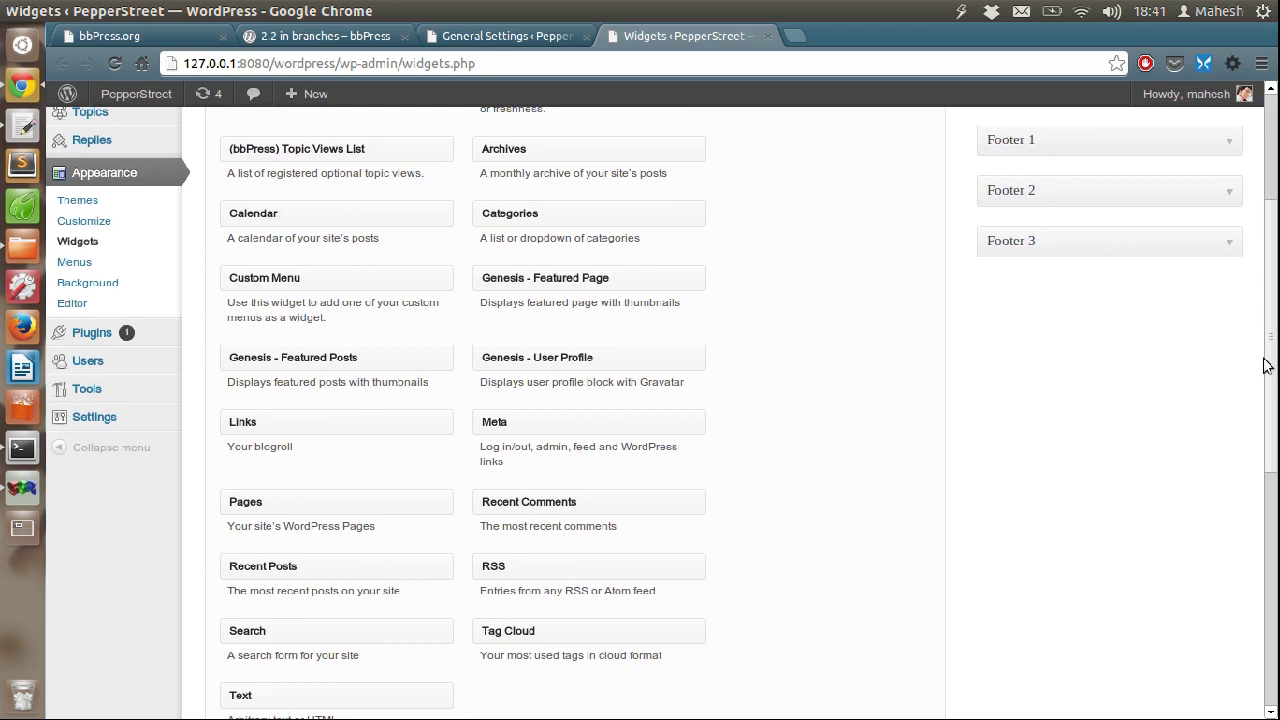
{"action": "left_click_drag", "start_coordinate": [1266, 366], "coordinate": [1228, 266]}
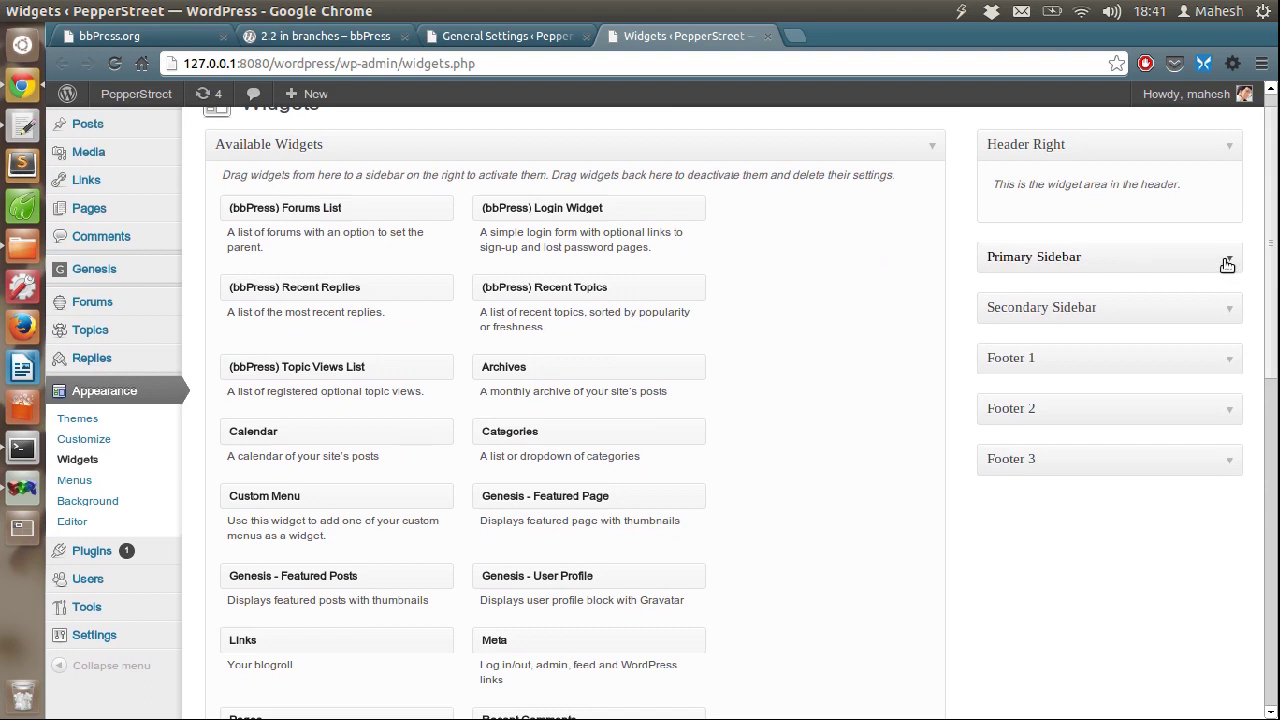
{"action": "left_click_drag", "start_coordinate": [1270, 264], "coordinate": [1274, 290]}
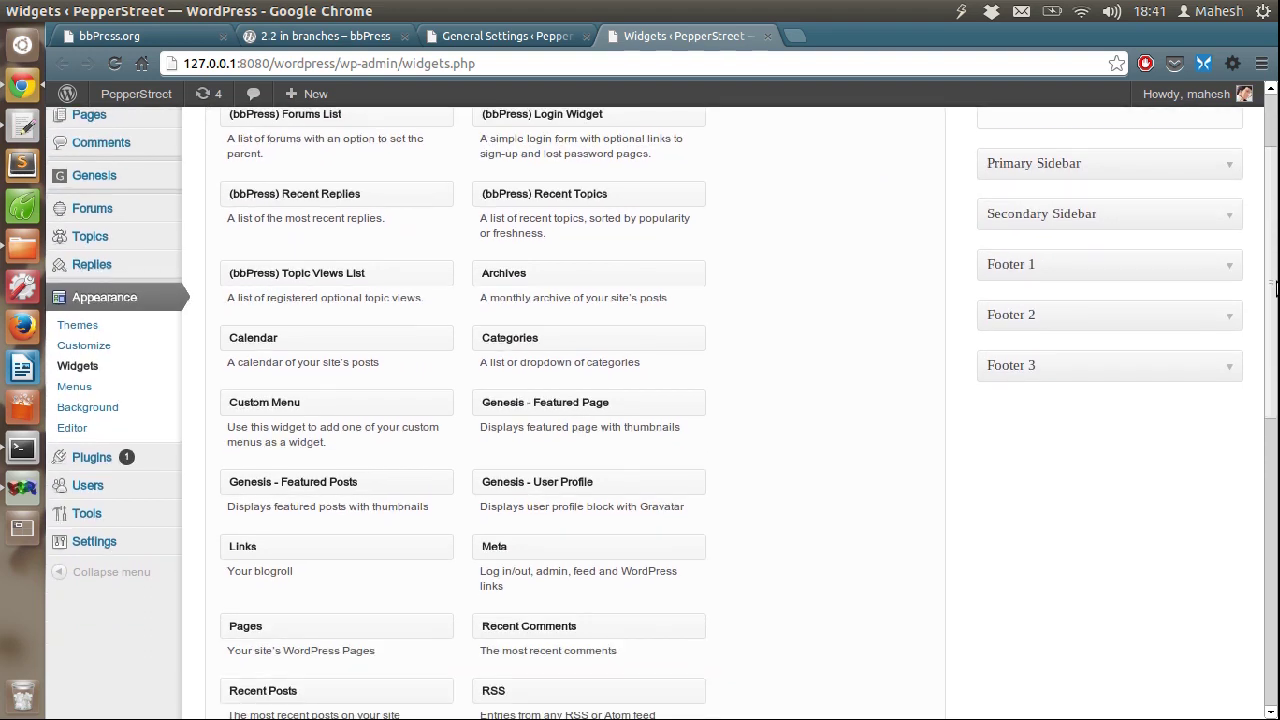
{"action": "left_click_drag", "start_coordinate": [1276, 345], "coordinate": [1266, 374]}
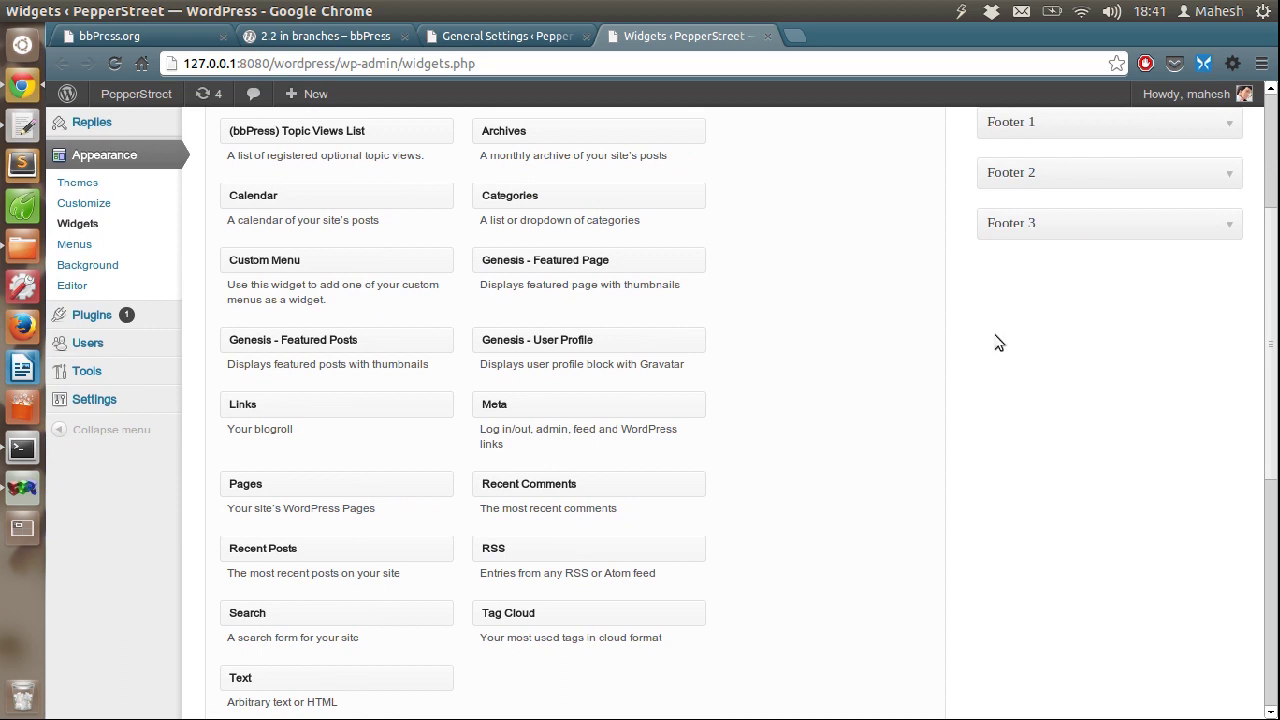
{"action": "scroll", "coordinate": [1232, 345], "scroll_direction": "down", "scroll_amount": 4}
{"action": "scroll", "coordinate": [1232, 333], "scroll_direction": "up", "scroll_amount": 2}
{"action": "scroll", "coordinate": [1232, 333], "scroll_direction": "down", "scroll_amount": 2}
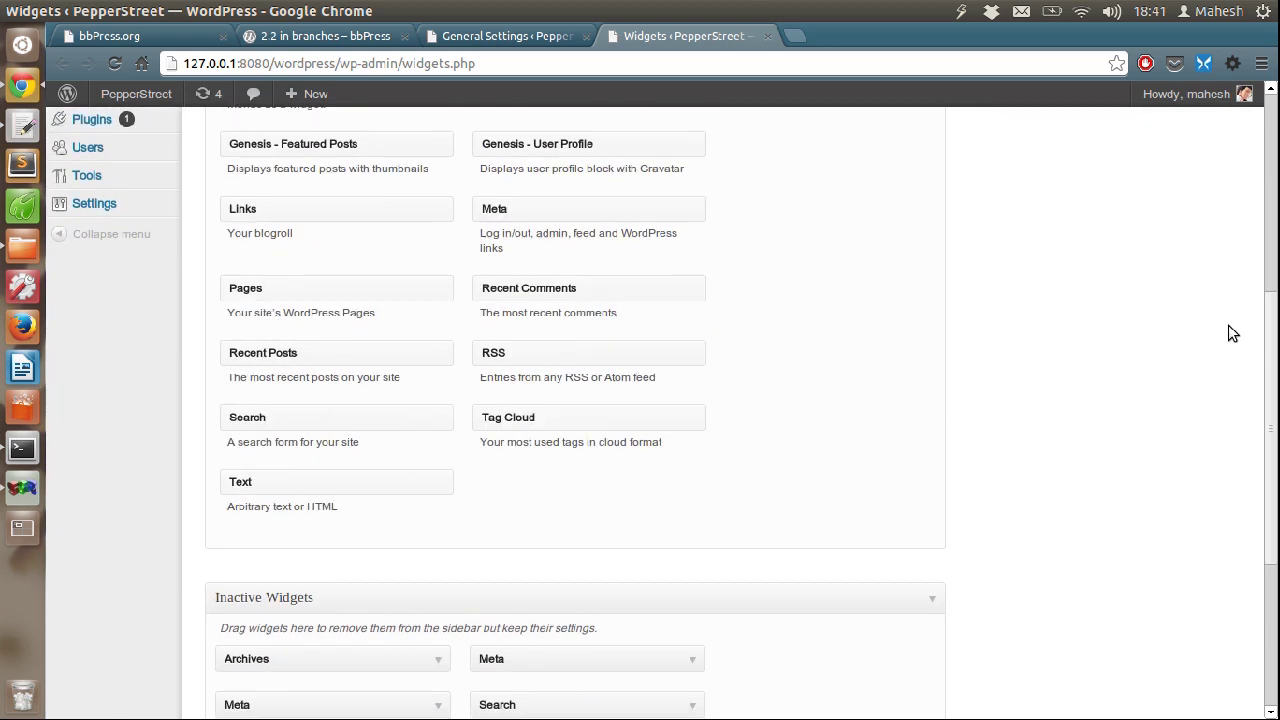
{"action": "scroll", "coordinate": [1232, 333], "scroll_direction": "up", "scroll_amount": 5}
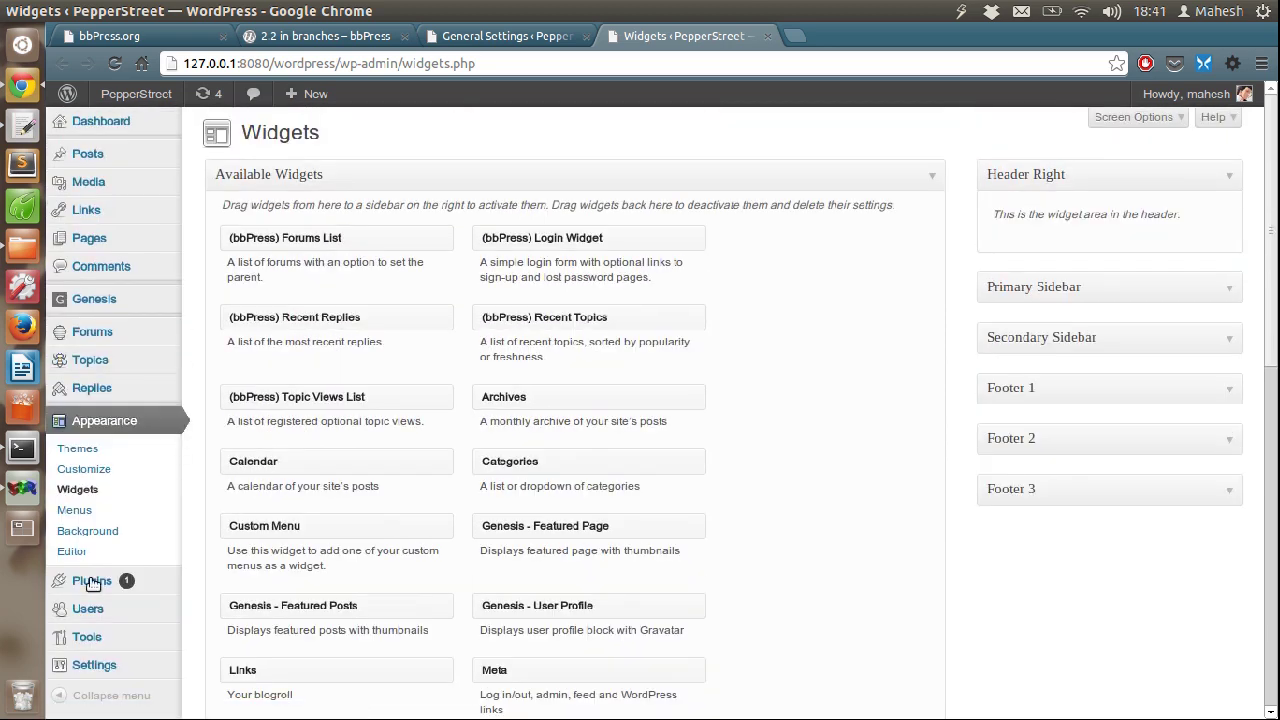
Return to the General Settings browser tab and open the bbPress Forums Settings page
{"action": "left_click", "coordinate": [505, 36]}
{"action": "scroll", "coordinate": [805, 273], "scroll_direction": "down", "scroll_amount": 3}
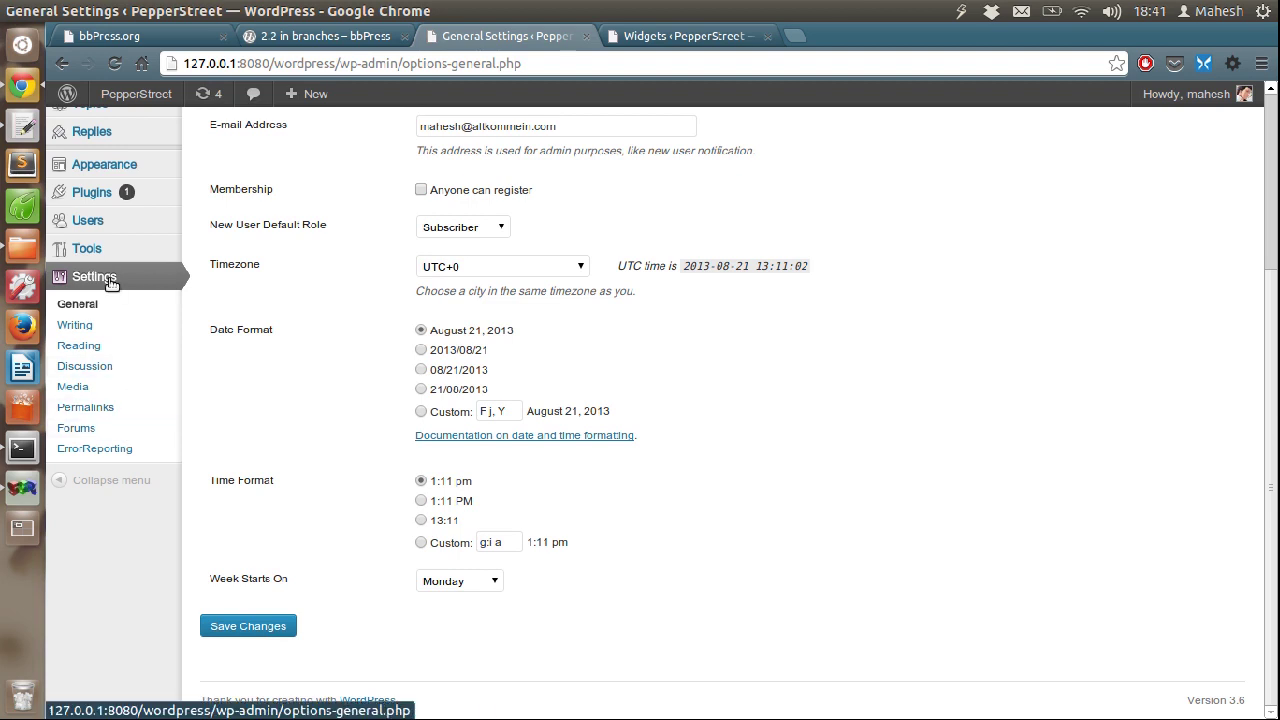
{"action": "left_click", "coordinate": [86, 428]}
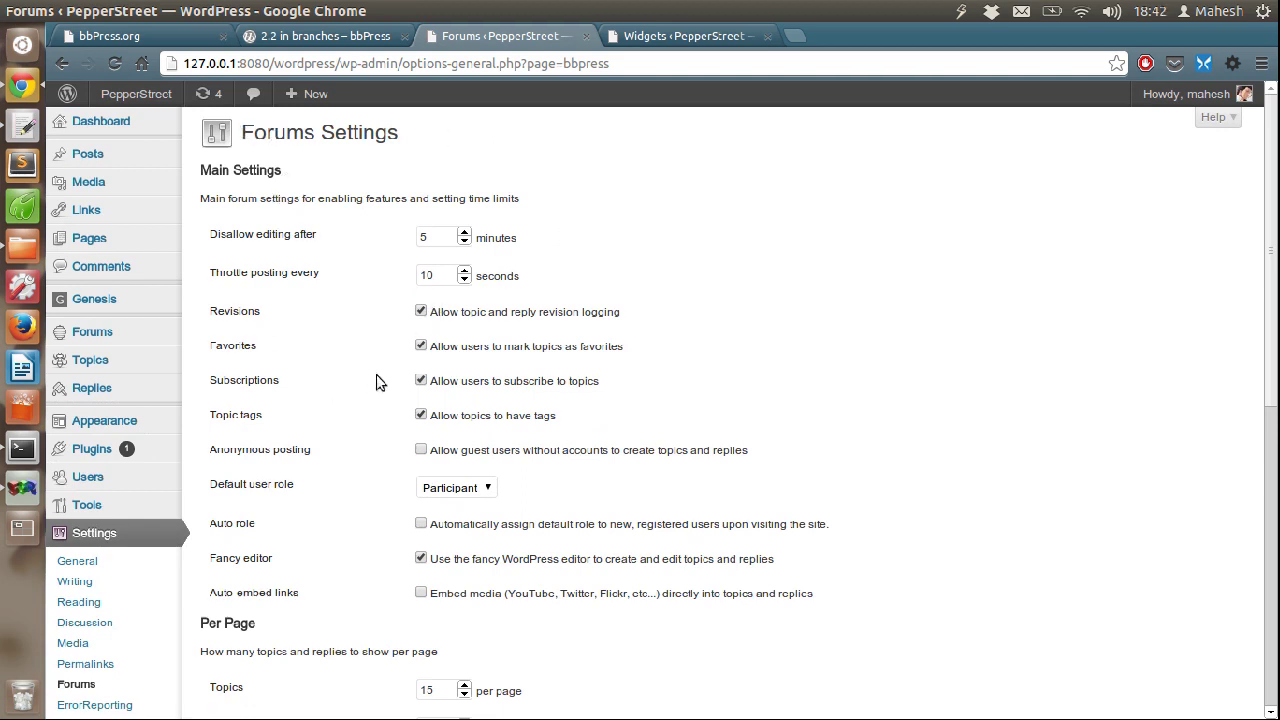
Examine the Anonymous posting option in the main forum settings, toggling guest posting on and back off
{"action": "left_click_drag", "start_coordinate": [224, 450], "coordinate": [312, 452]}
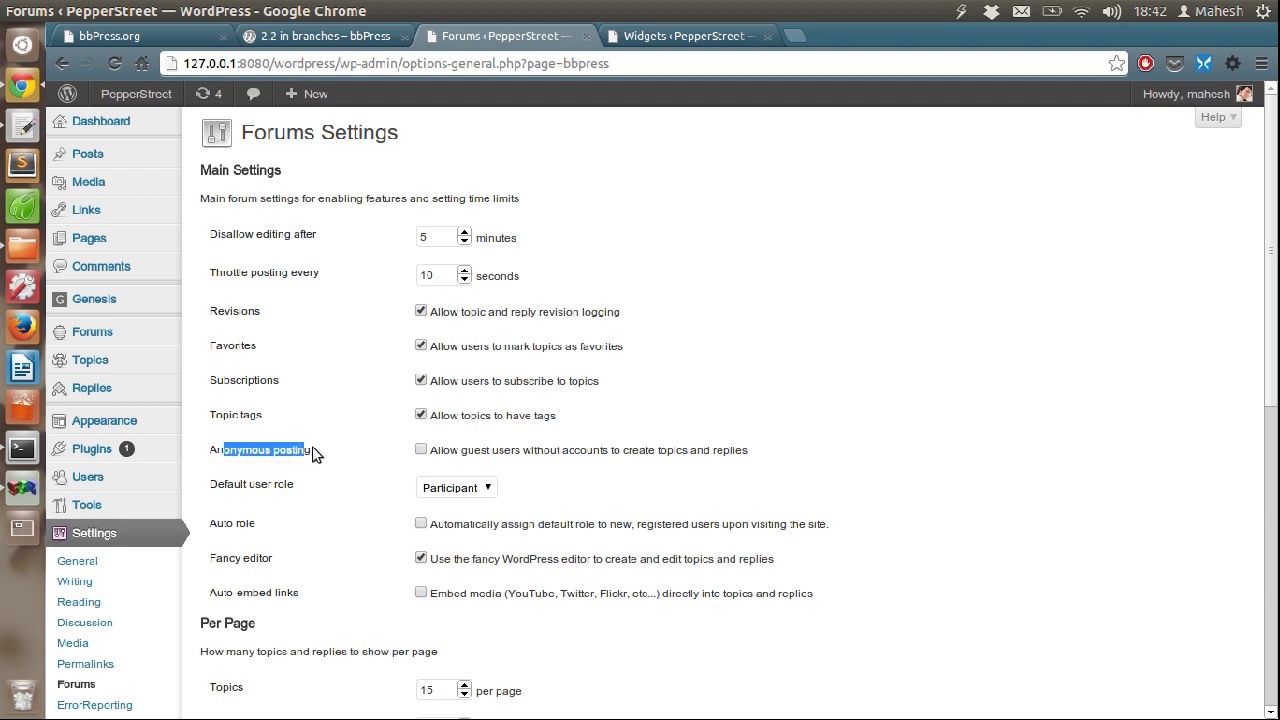
{"action": "left_click", "coordinate": [312, 452]}
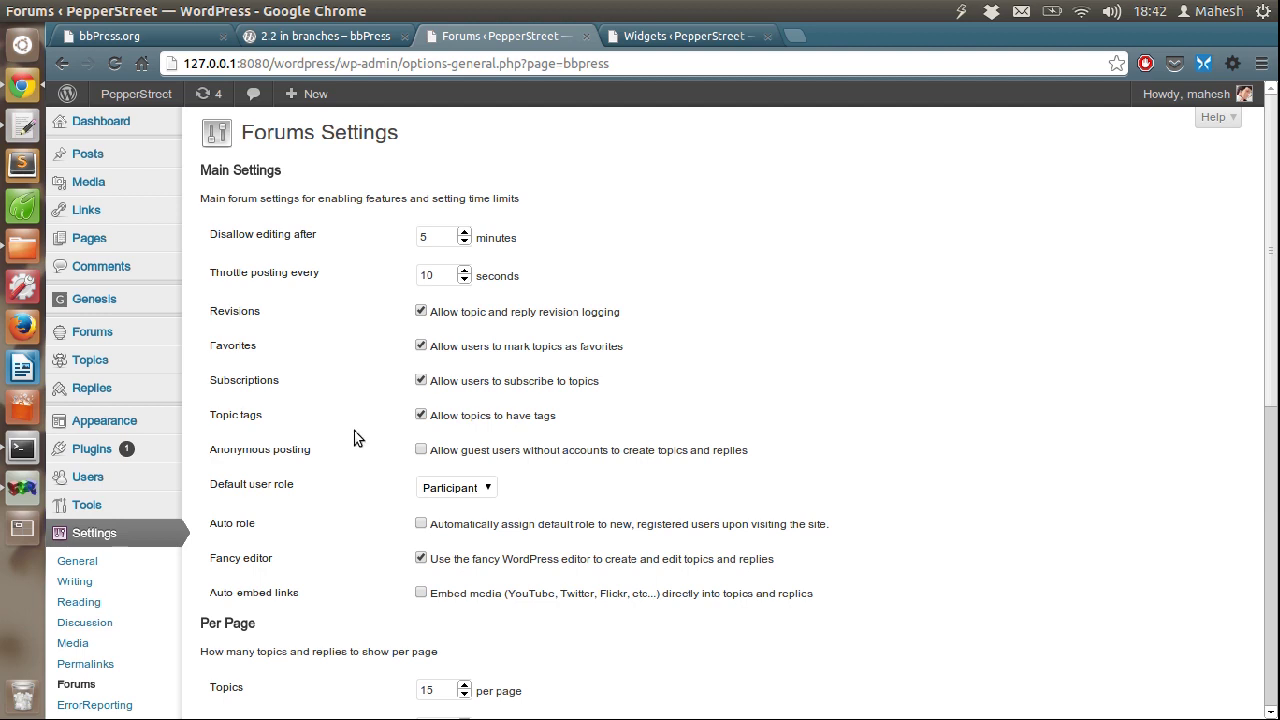
{"action": "left_click_drag", "start_coordinate": [1268, 402], "coordinate": [1267, 497]}
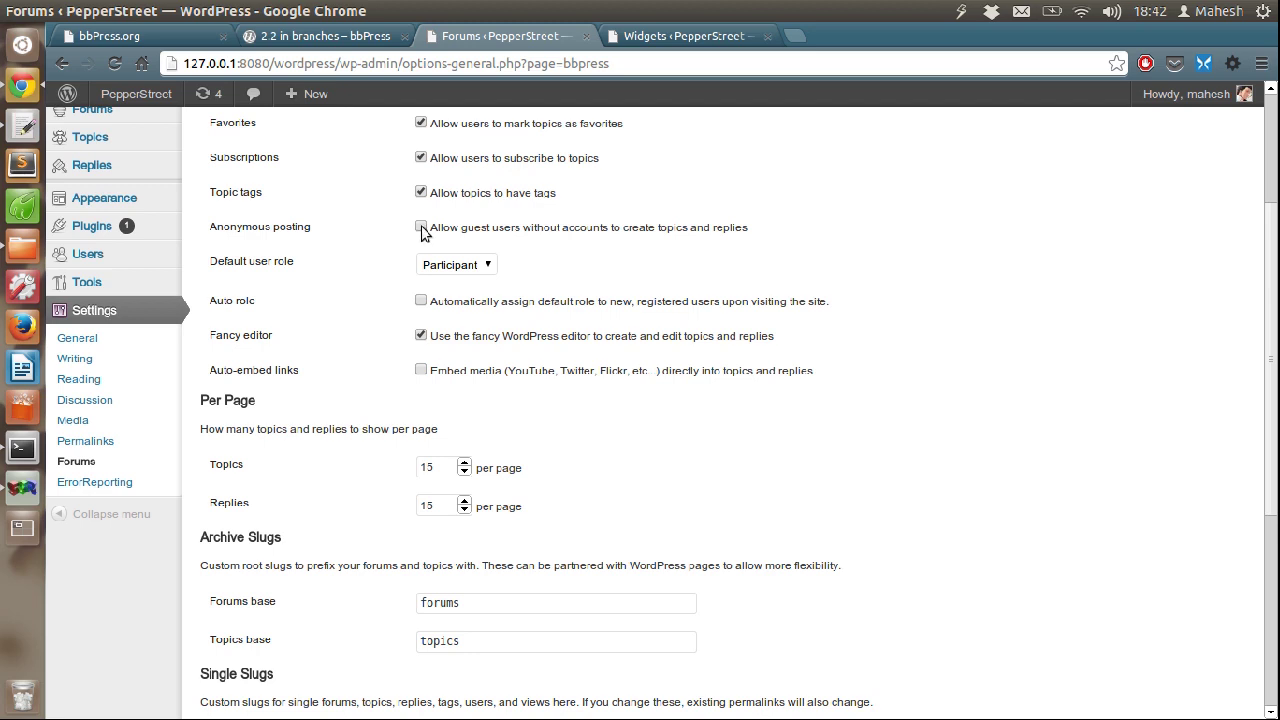
{"action": "left_click", "coordinate": [423, 232]}
{"action": "left_click", "coordinate": [421, 227]}
Review the Per Page and Archive Slugs sections of Forums Settings, focusing on the Forums base slug
{"action": "left_click_drag", "start_coordinate": [1274, 322], "coordinate": [1276, 452]}
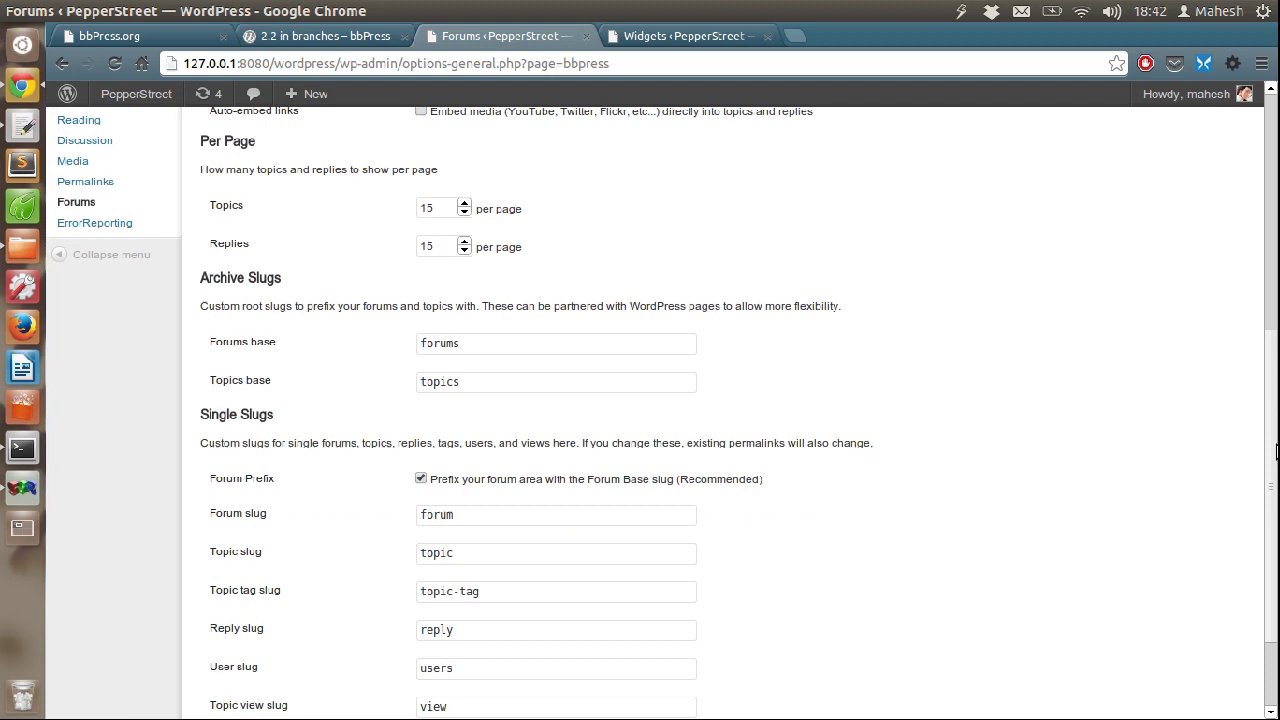
{"action": "left_click_drag", "start_coordinate": [1276, 511], "coordinate": [1276, 540]}
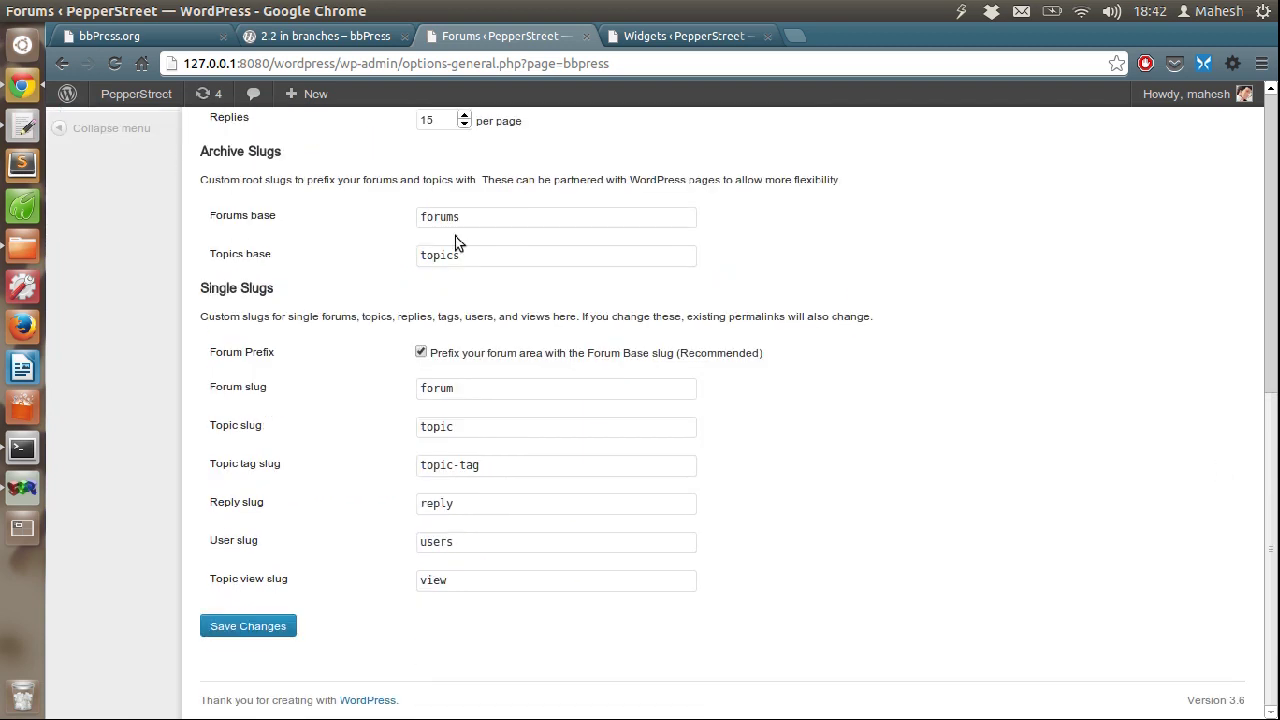
{"action": "left_click_drag", "start_coordinate": [258, 151], "coordinate": [306, 155]}
{"action": "left_click", "coordinate": [470, 217]}
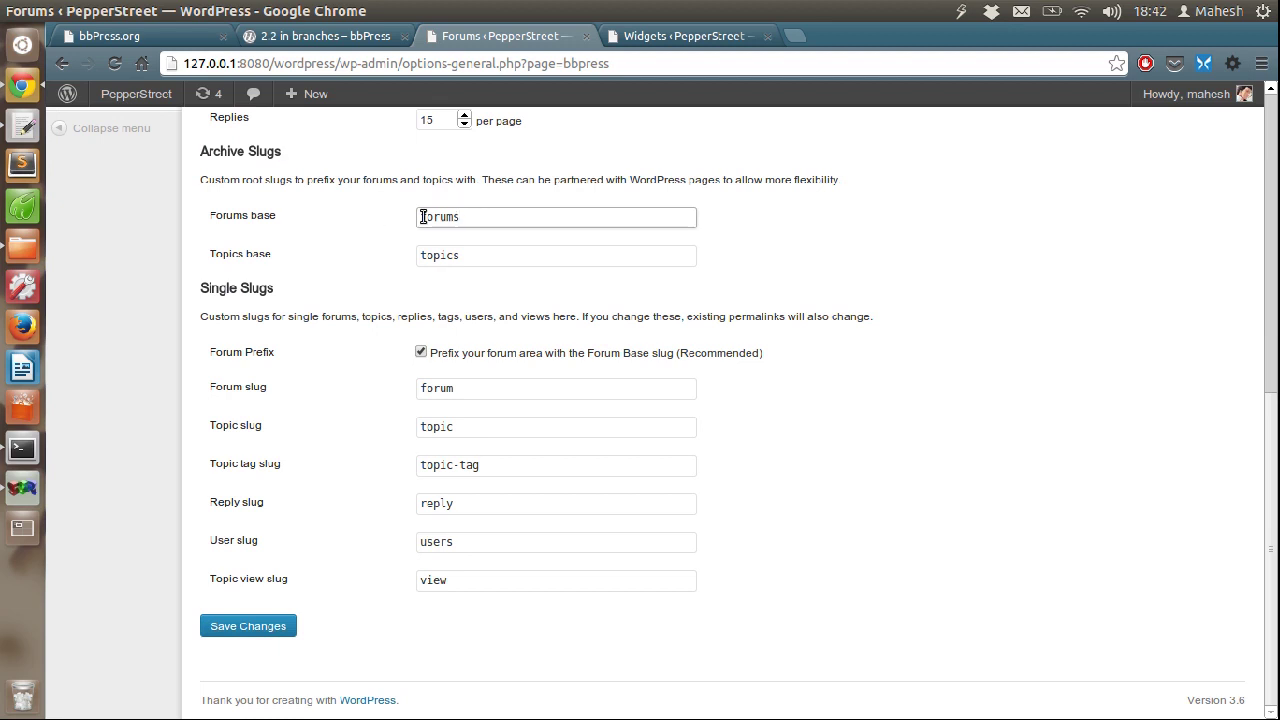
{"action": "left_click_drag", "start_coordinate": [421, 217], "coordinate": [460, 217]}
{"action": "left_click", "coordinate": [460, 217]}
Visit the PepperStreet site in the Widgets browser tab and open its public Forums page
{"action": "left_click", "coordinate": [660, 36]}
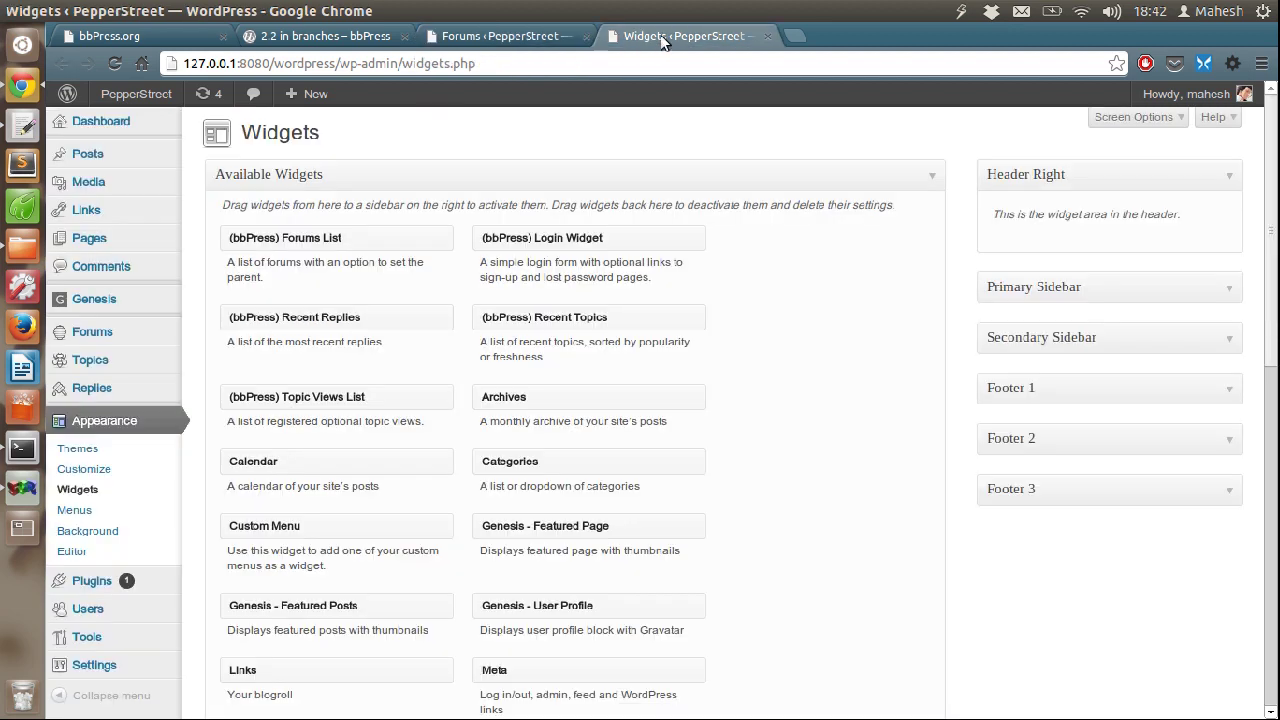
{"action": "left_click", "coordinate": [128, 123]}
{"action": "left_click", "coordinate": [464, 33]}
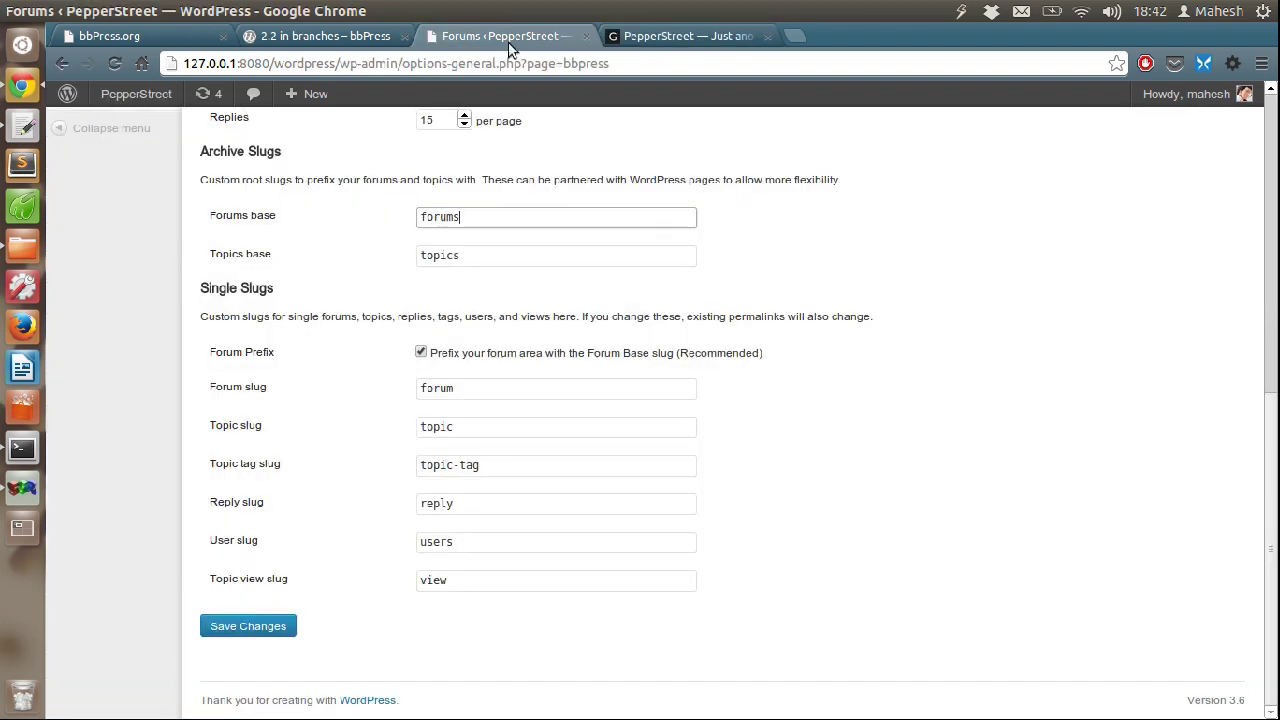
{"action": "left_click", "coordinate": [710, 36]}
{"action": "left_click", "coordinate": [382, 286]}
{"action": "scroll", "coordinate": [137, 383], "scroll_direction": "down", "scroll_amount": 3}
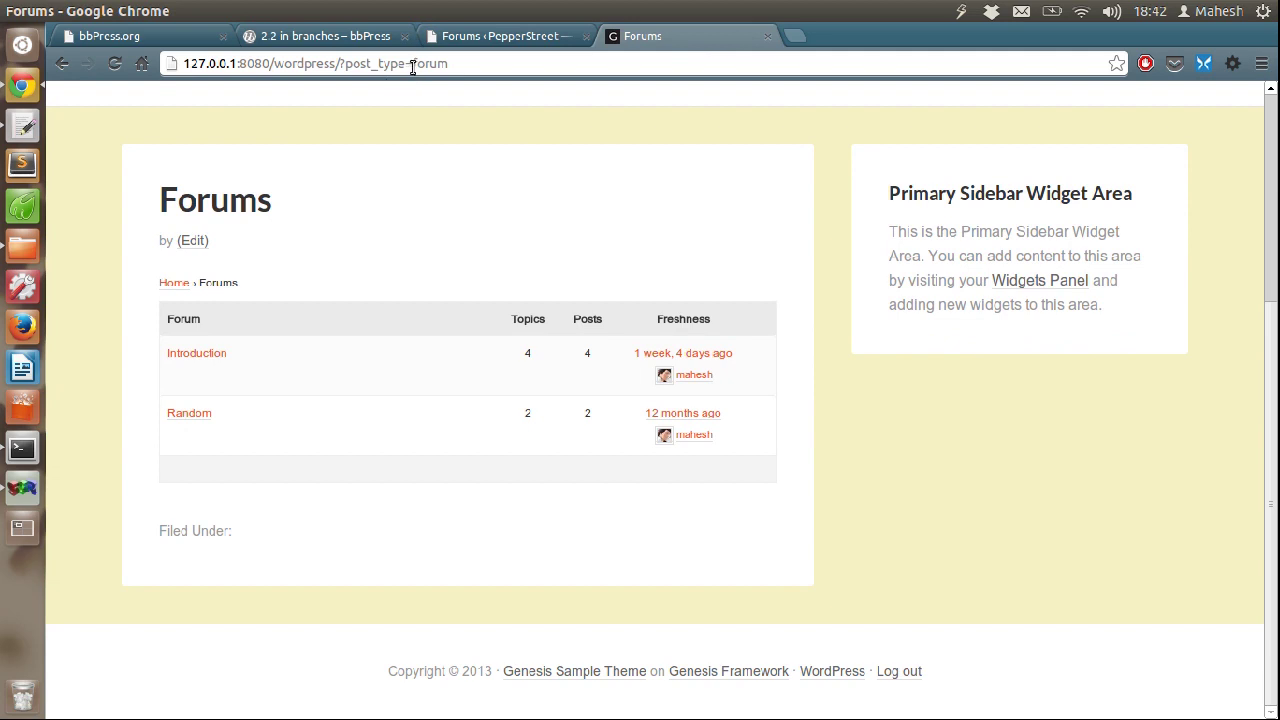
Inspect the post_type=forum part of the public Forums page's web address
{"action": "mouse_move", "coordinate": [413, 63]}
{"action": "left_mouse_down"}
{"action": "mouse_move", "coordinate": [452, 63]}
{"action": "mouse_move", "coordinate": [414, 63]}
{"action": "left_mouse_up"}
{"action": "left_click", "coordinate": [450, 63]}
{"action": "left_click", "coordinate": [421, 63]}
{"action": "left_click", "coordinate": [413, 63]}
Return to Forums Settings and review the Topics base, Forum slug, Forum Prefix and Topic slug fields
{"action": "left_click", "coordinate": [453, 45]}
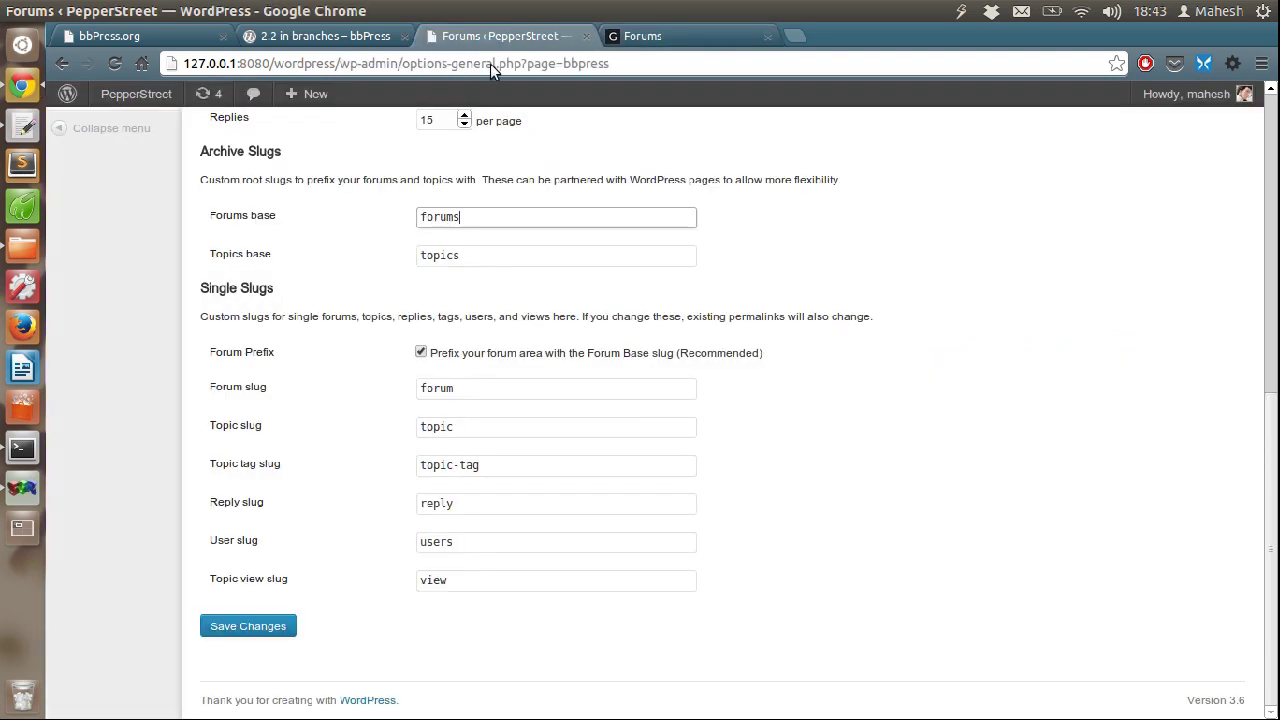
{"action": "left_click", "coordinate": [470, 258]}
{"action": "left_click", "coordinate": [466, 382]}
{"action": "left_click", "coordinate": [420, 395]}
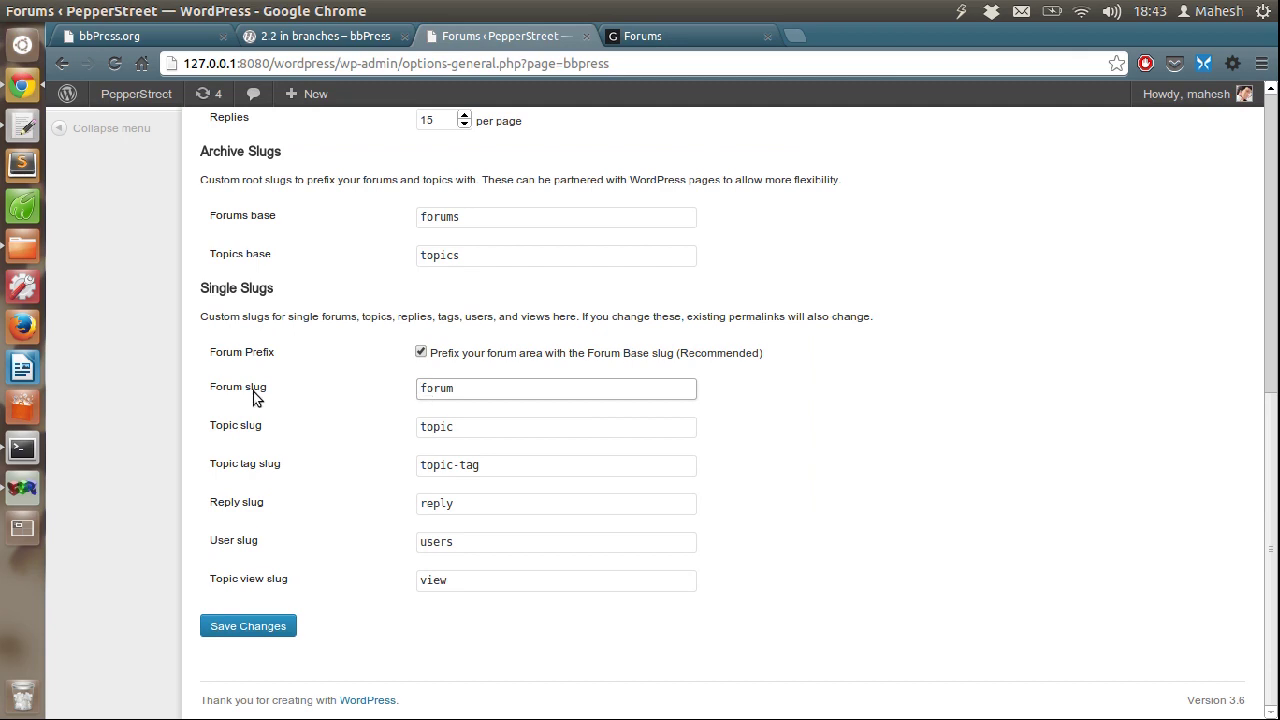
{"action": "left_click", "coordinate": [214, 390]}
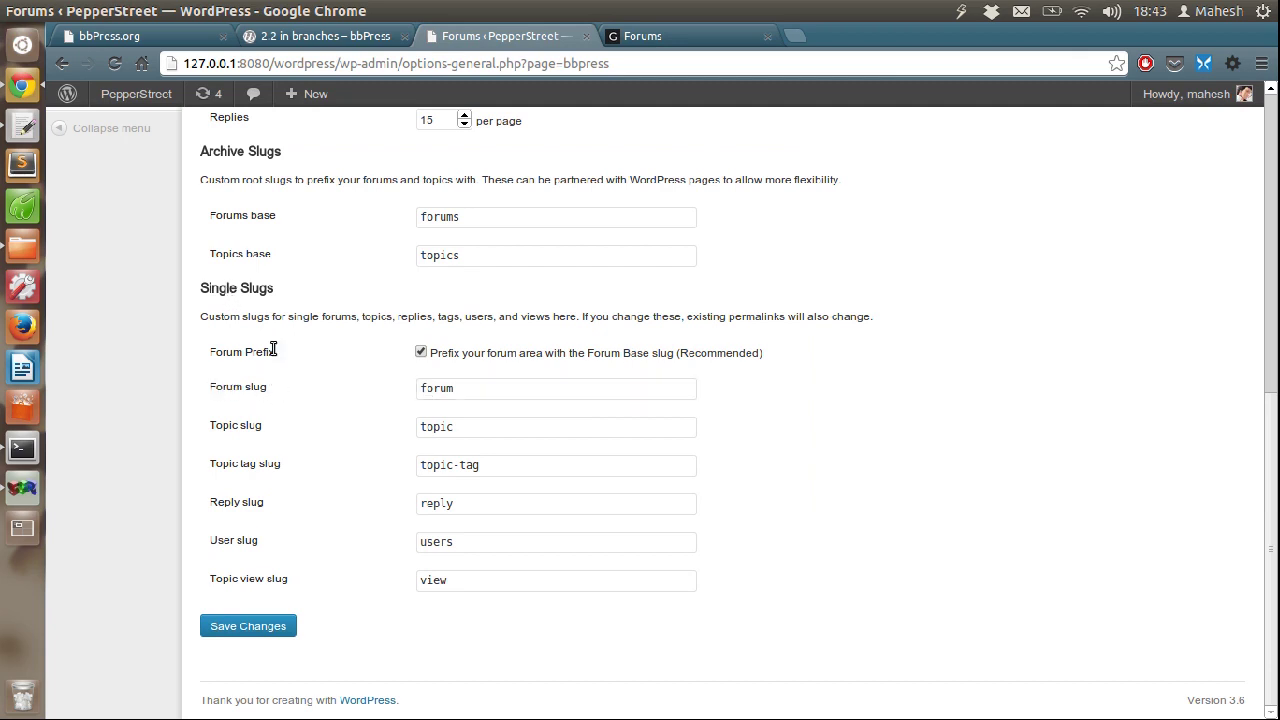
{"action": "left_click", "coordinate": [468, 427]}
Compare the topic link address on the public Forums page with the Topic slug field in Forums Settings
{"action": "left_click", "coordinate": [630, 36]}
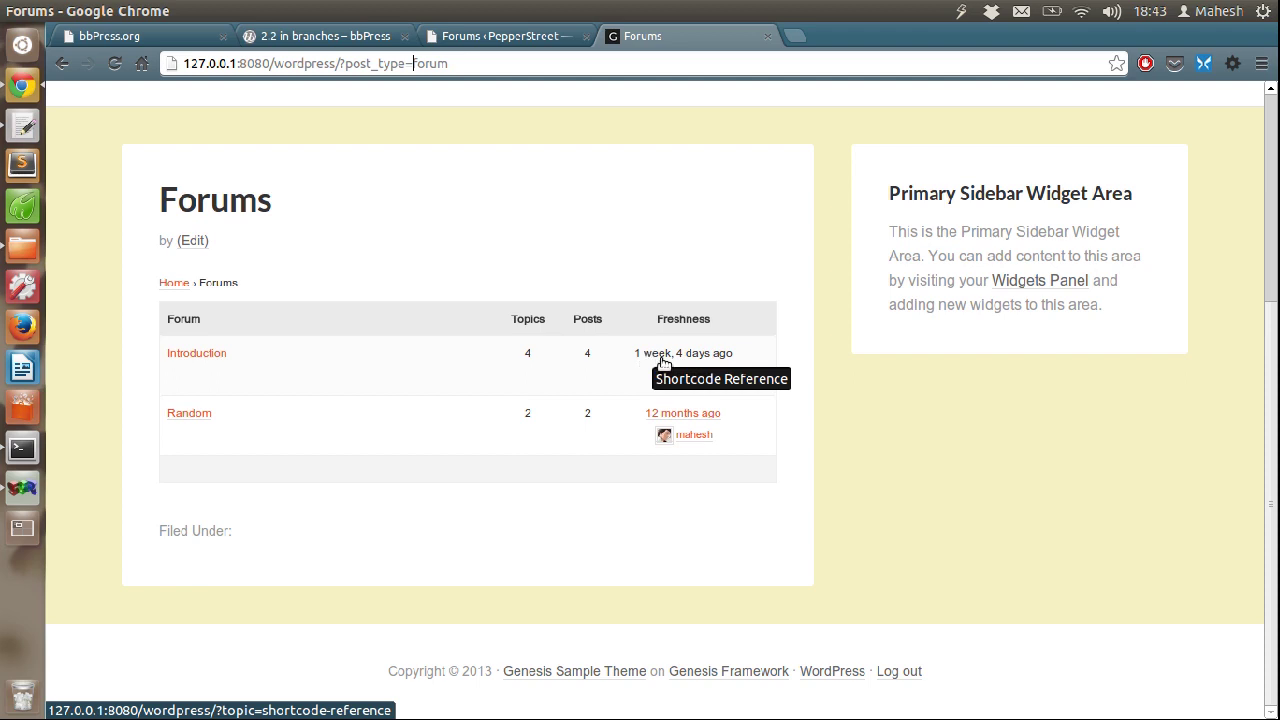
{"action": "left_click", "coordinate": [483, 34]}
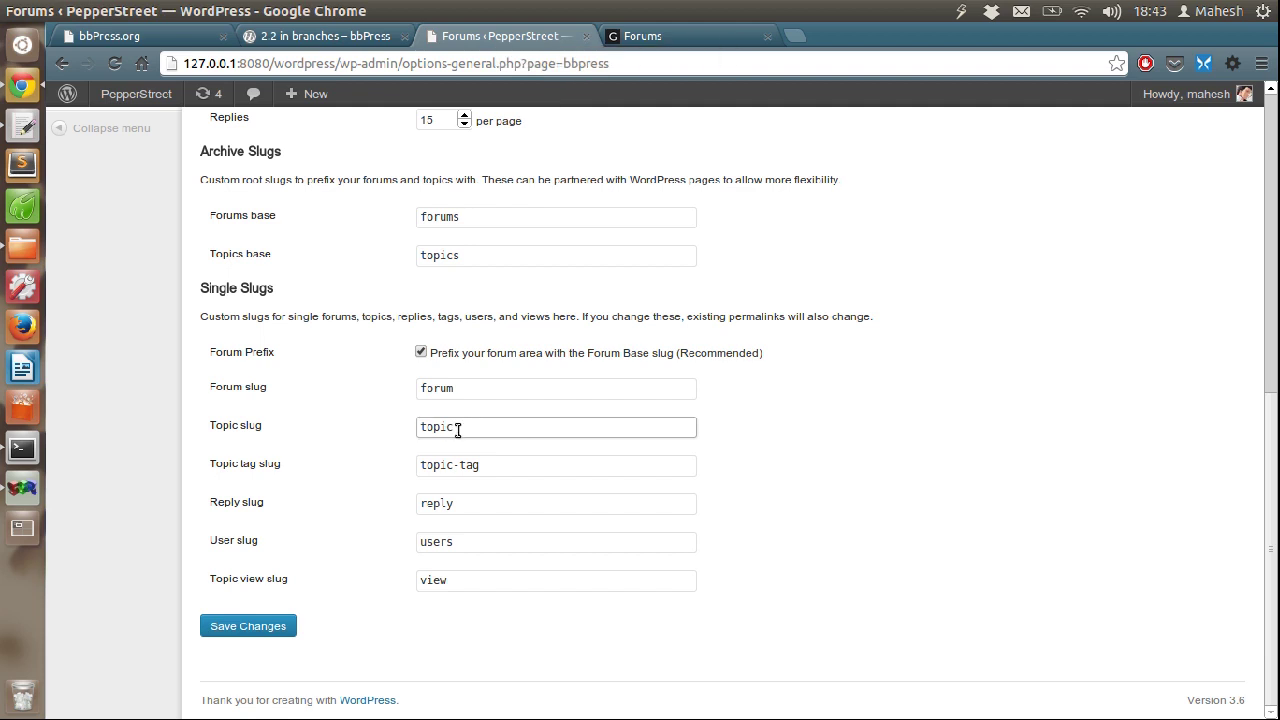
{"action": "double_click", "coordinate": [420, 430]}
{"action": "left_click", "coordinate": [414, 436]}
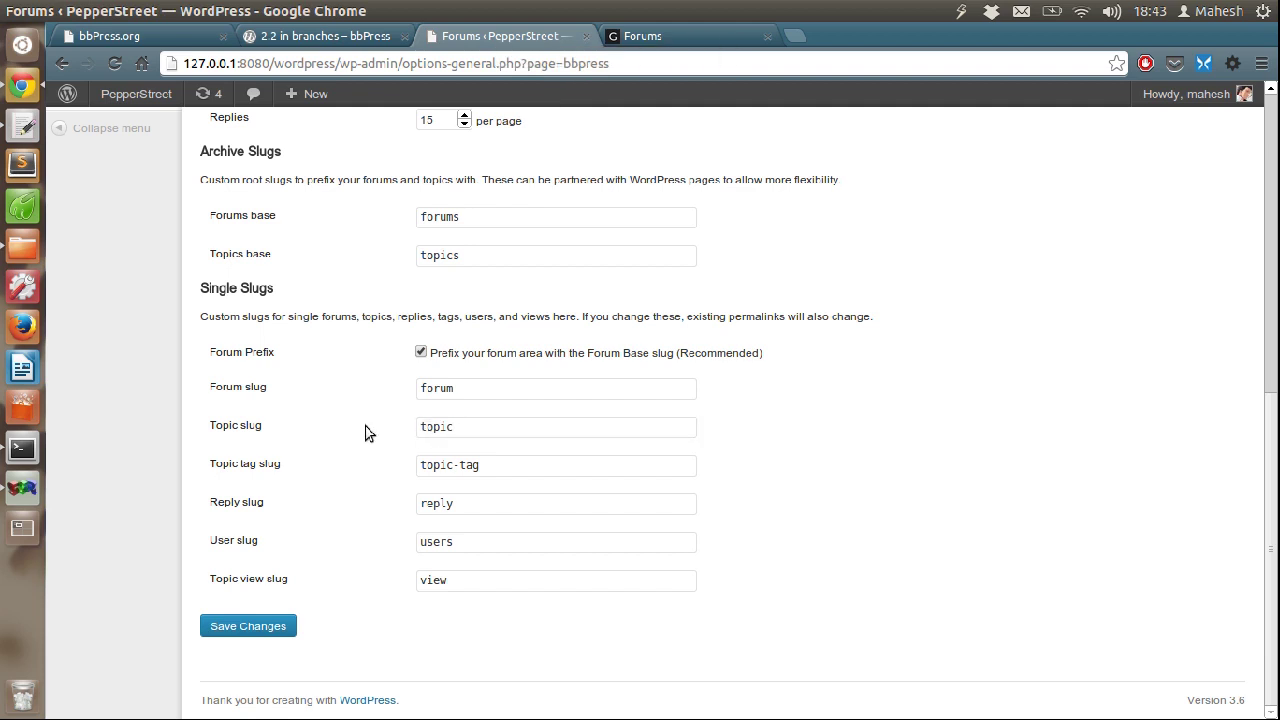
Review the main forum settings, including the editing time limit, posting throttle, user roles, fancy editor and auto-embed links
{"action": "scroll", "coordinate": [365, 432], "scroll_direction": "up", "scroll_amount": 5}
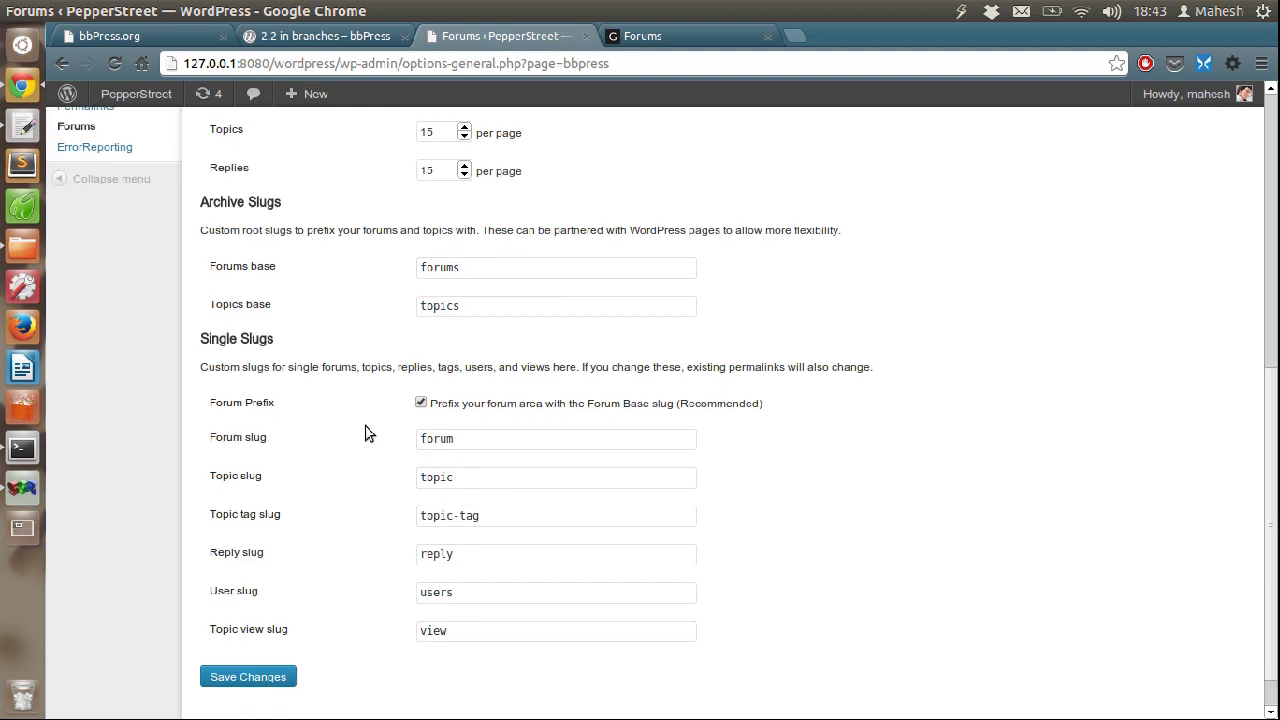
{"action": "scroll", "coordinate": [365, 432], "scroll_direction": "up", "scroll_amount": 2}
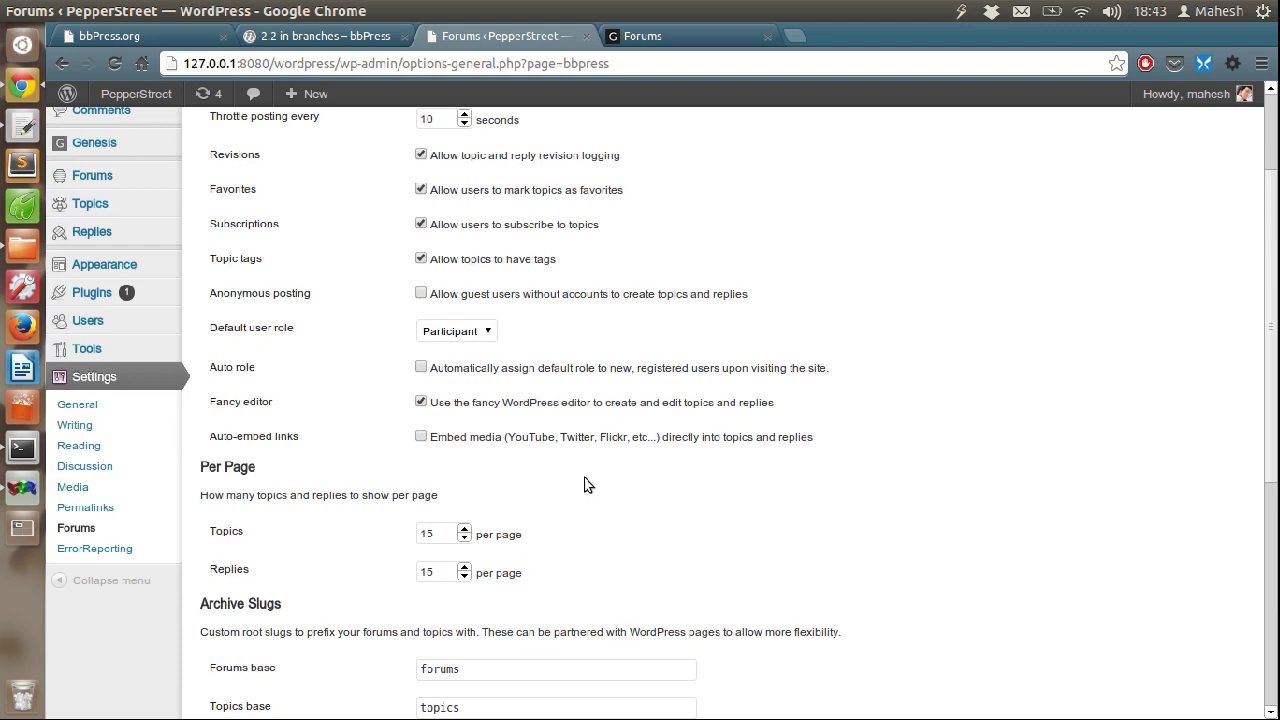
{"action": "scroll", "coordinate": [1273, 400], "scroll_direction": "up", "scroll_amount": 1}
{"action": "scroll", "coordinate": [1273, 400], "scroll_direction": "up", "scroll_amount": 1}
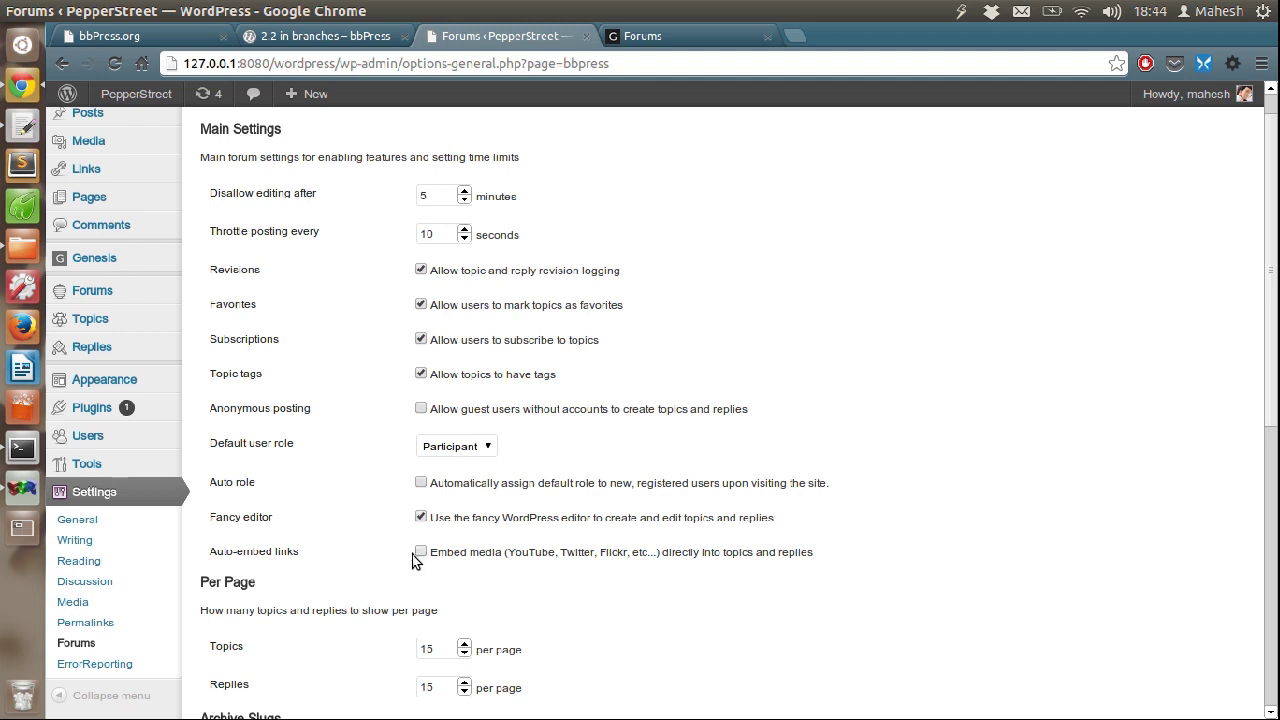
{"action": "scroll", "coordinate": [336, 273], "scroll_direction": "down", "scroll_amount": 1}
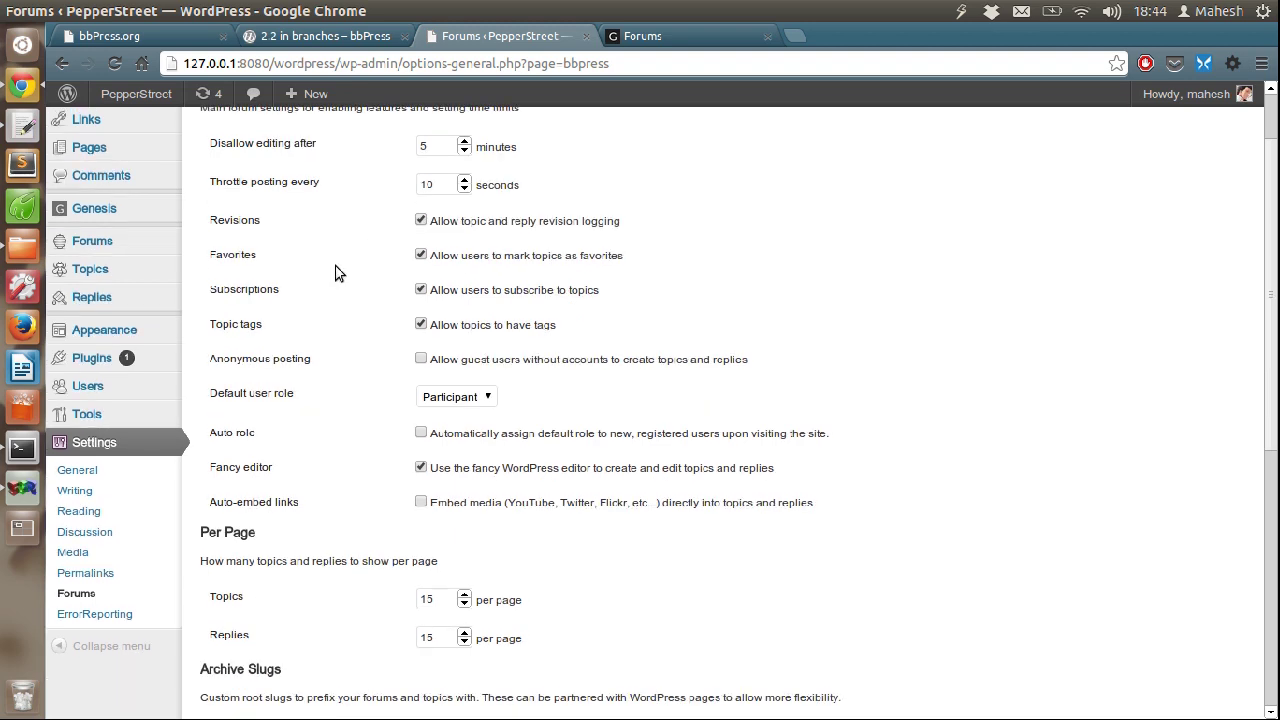
{"action": "scroll", "coordinate": [336, 272], "scroll_direction": "up", "scroll_amount": 2}
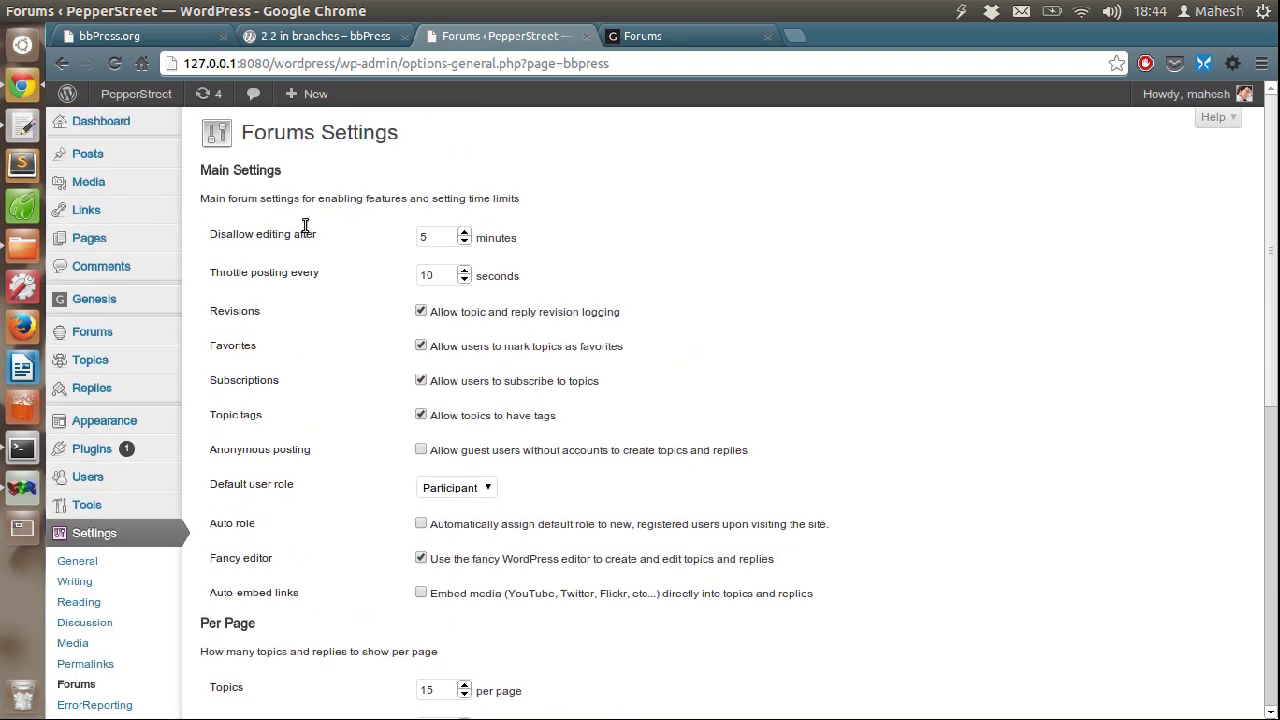
{"action": "left_click_drag", "start_coordinate": [232, 234], "coordinate": [317, 240]}
{"action": "left_click", "coordinate": [331, 246]}
{"action": "scroll", "coordinate": [392, 368], "scroll_direction": "down", "scroll_amount": 3}
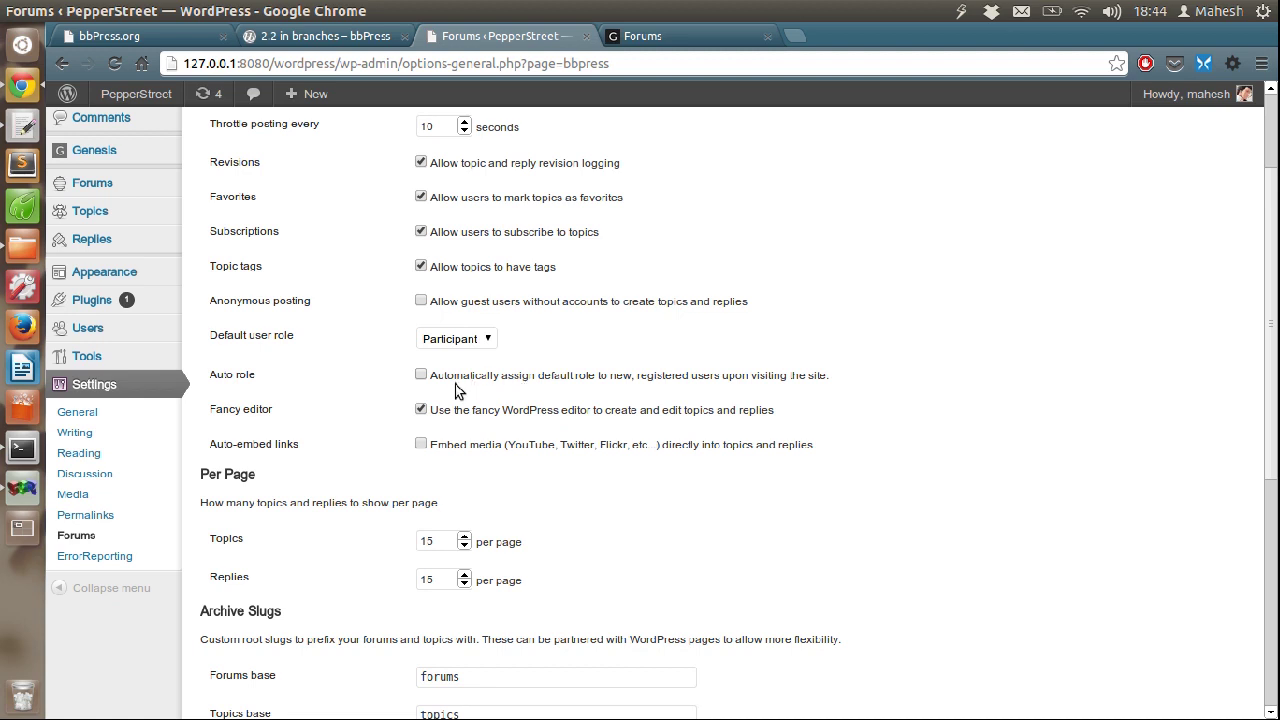
{"action": "left_click", "coordinate": [284, 417]}
Open the Shortcode Reference topic from the public Forums page and switch its reply editor to Visual mode
{"action": "left_click", "coordinate": [629, 44]}
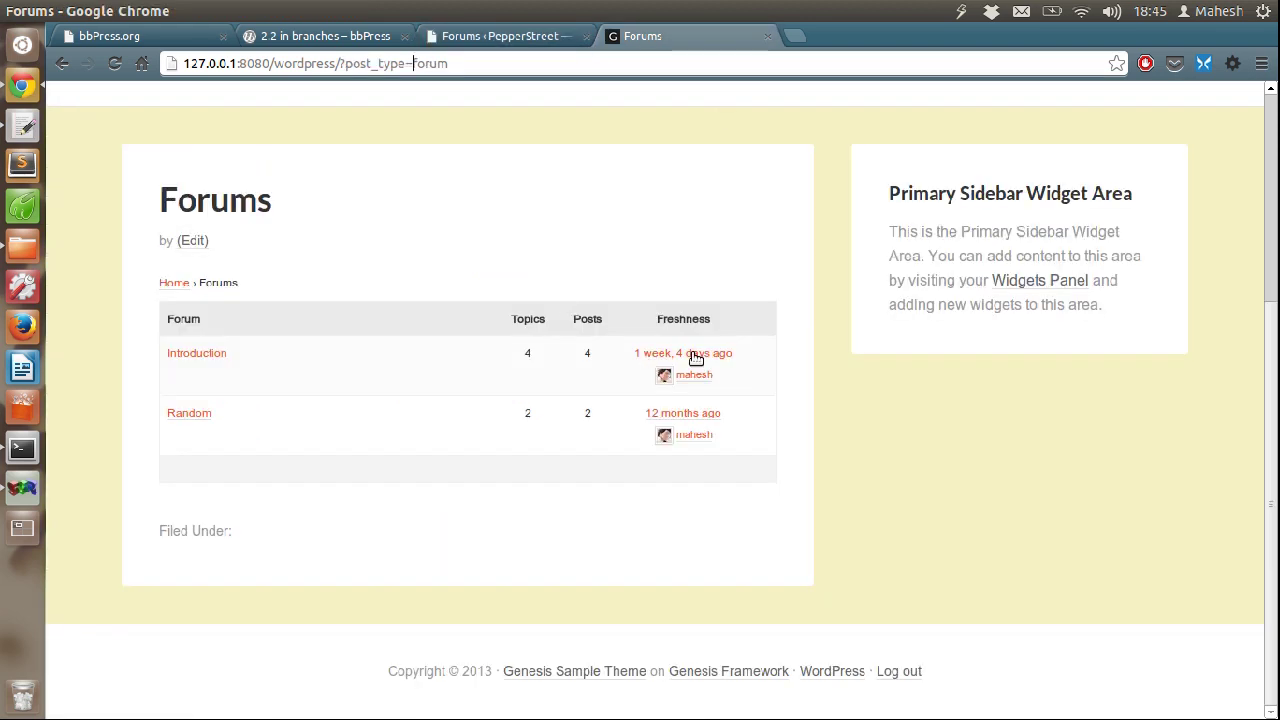
{"action": "left_click", "coordinate": [386, 350]}
{"action": "scroll", "coordinate": [836, 330], "scroll_direction": "down", "scroll_amount": 10}
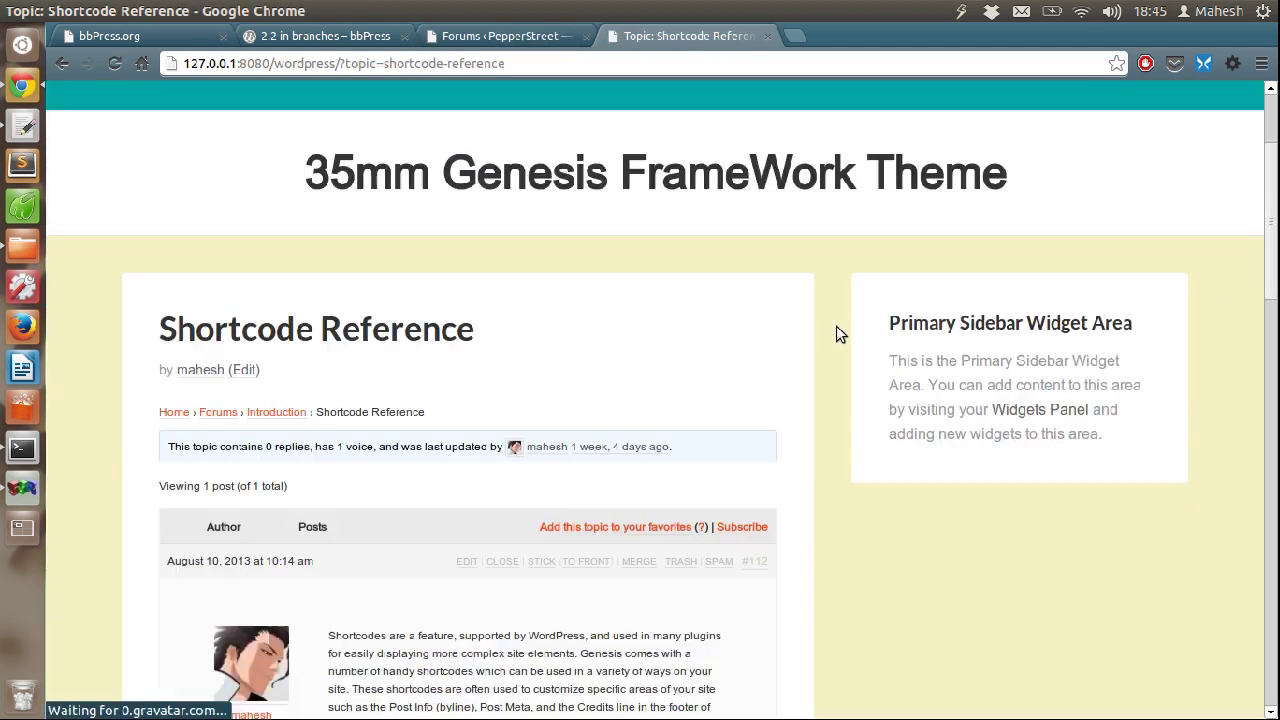
{"action": "scroll", "coordinate": [777, 314], "scroll_direction": "down", "scroll_amount": 10}
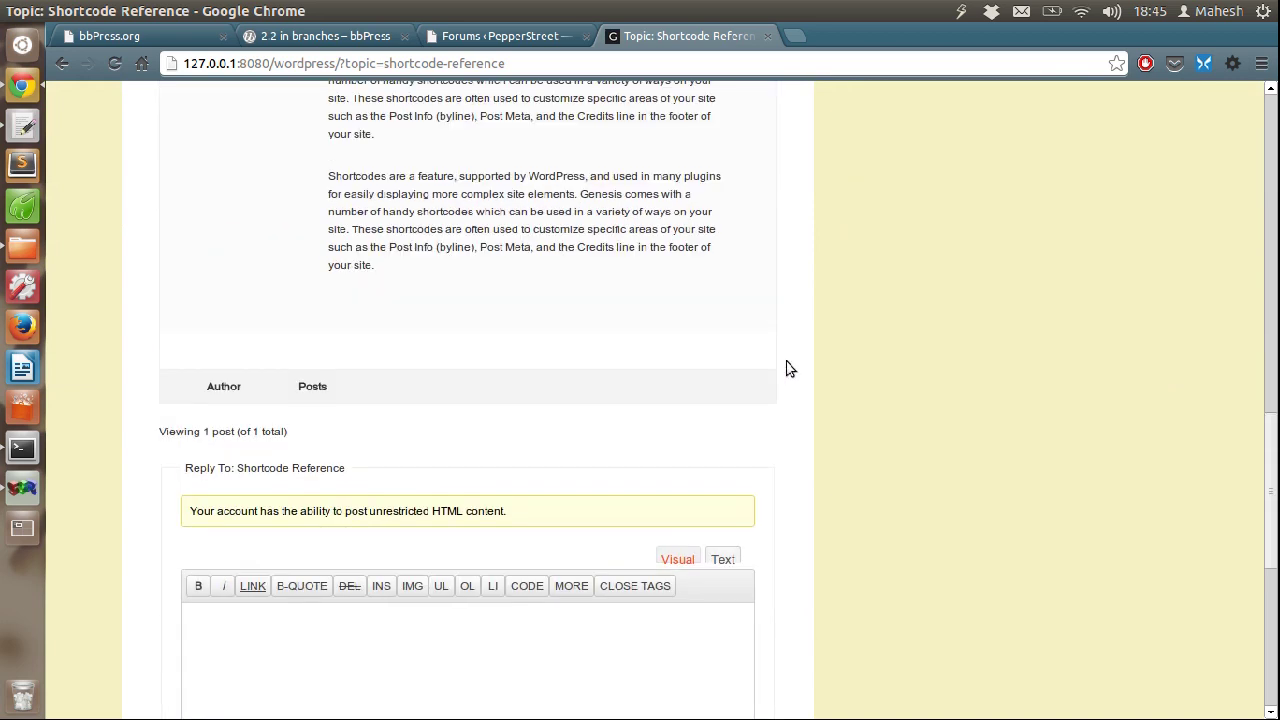
{"action": "left_click", "coordinate": [331, 427]}
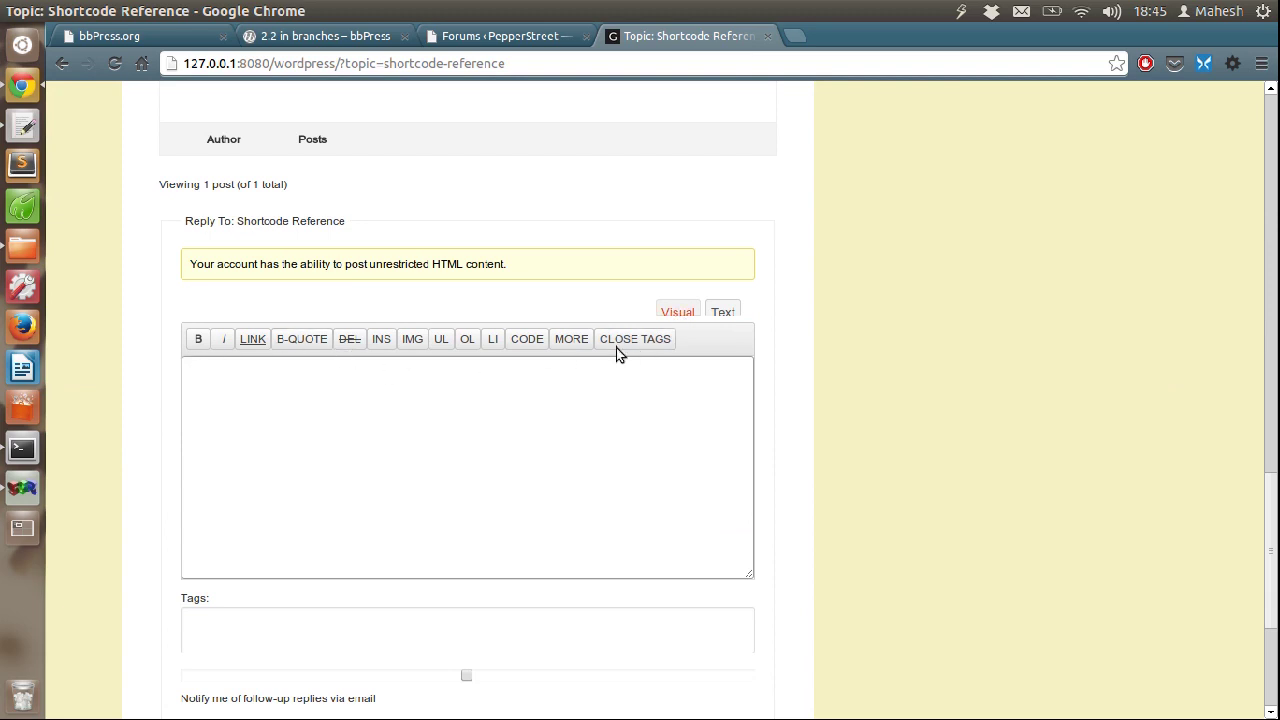
{"action": "left_click", "coordinate": [672, 315]}
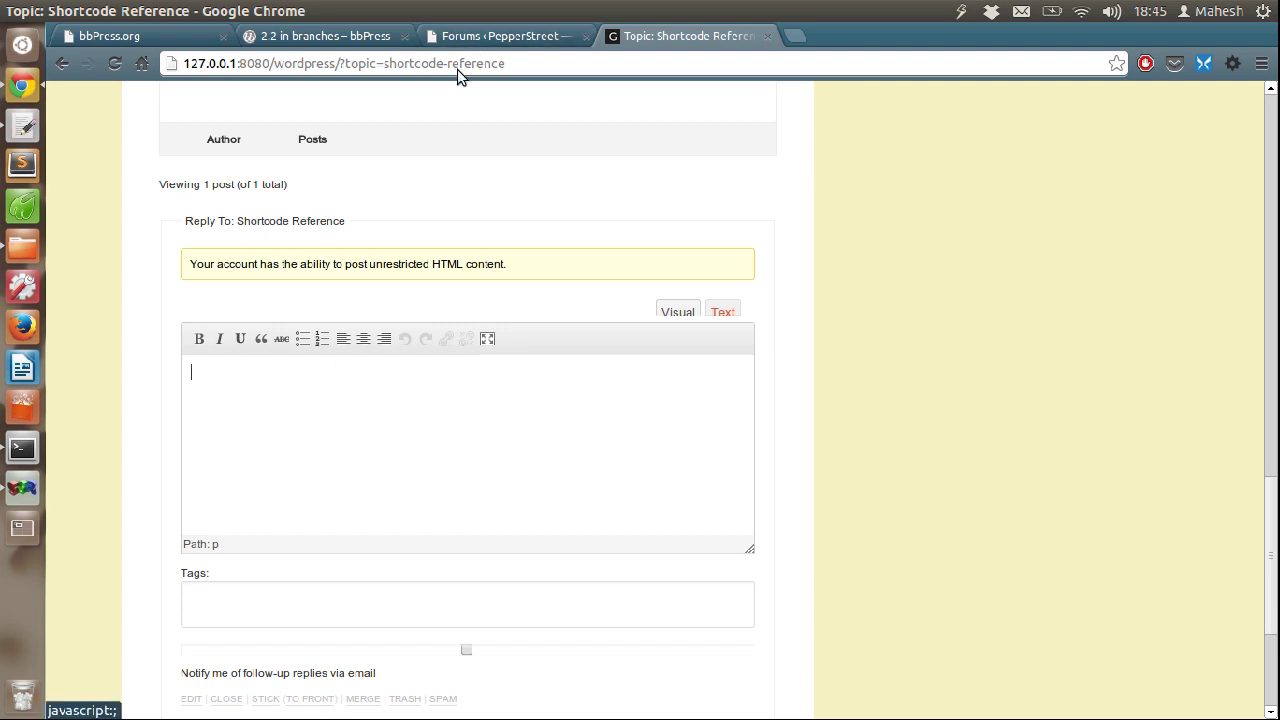
Compare the topic's reply editor with the Fancy editor setting and look over the rest of Forums Settings
{"action": "left_click", "coordinate": [462, 36]}
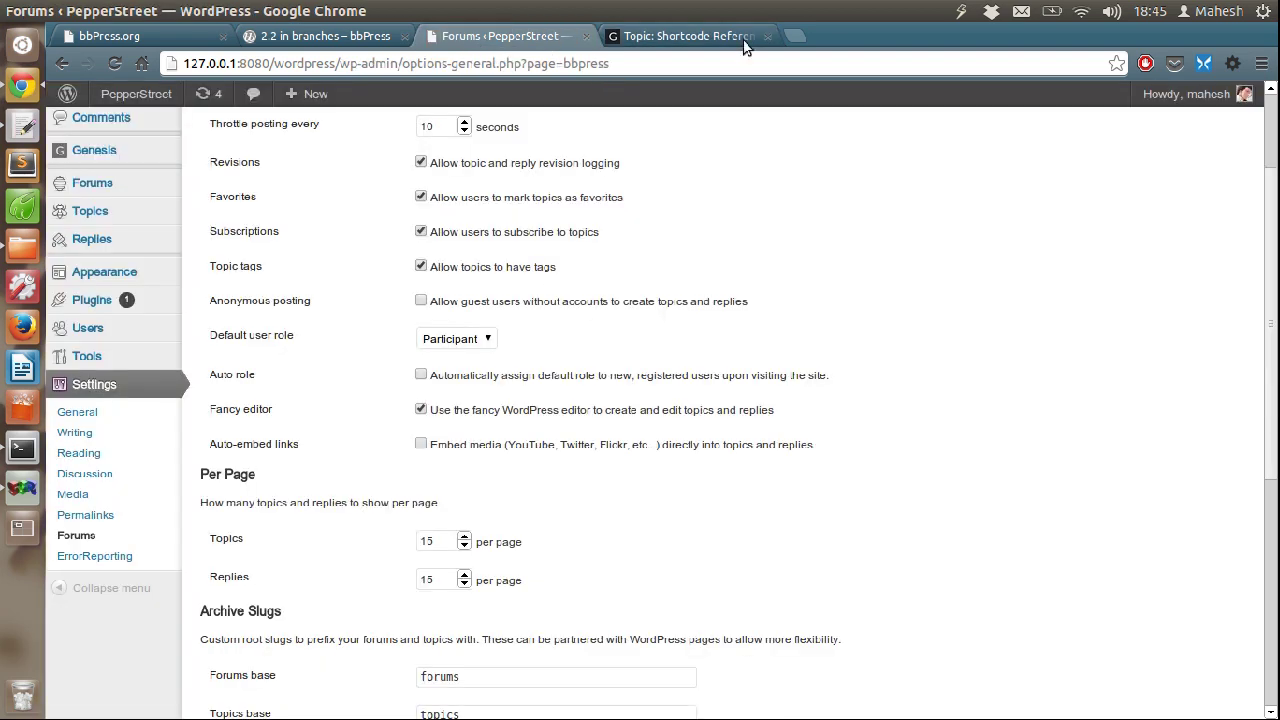
{"action": "key", "text": "ctrl+Tab"}
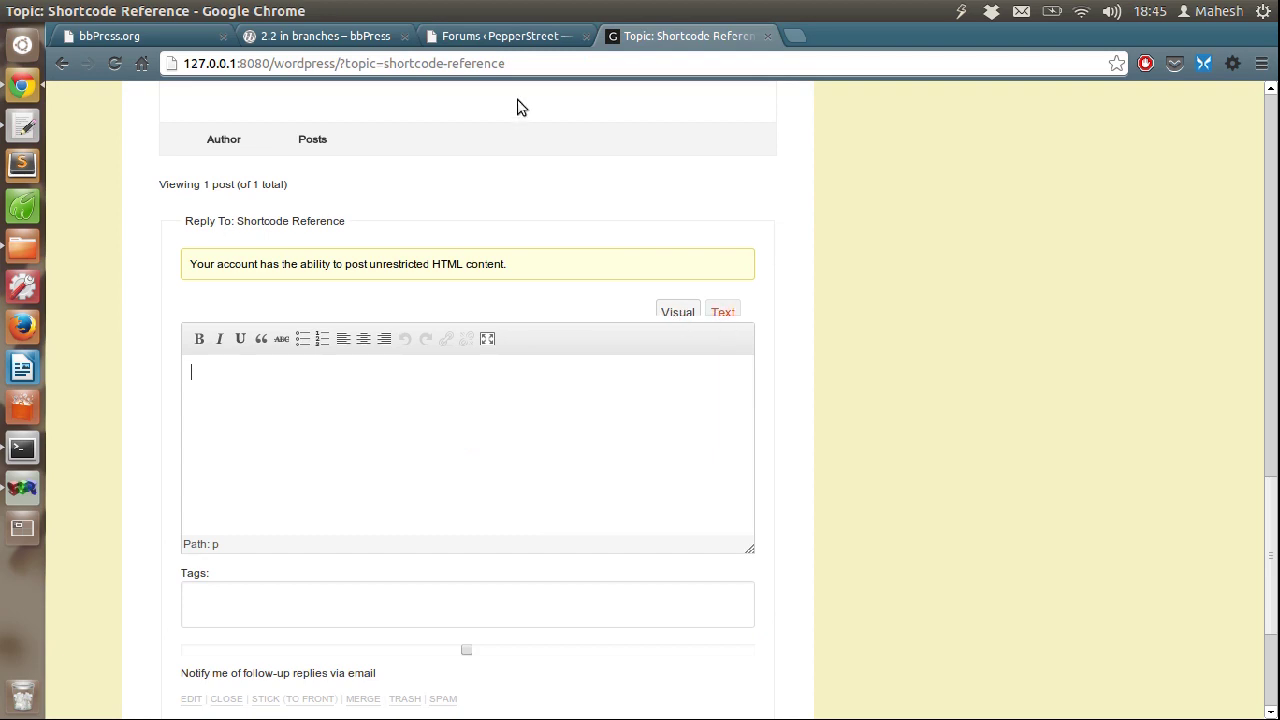
{"action": "left_click", "coordinate": [511, 36]}
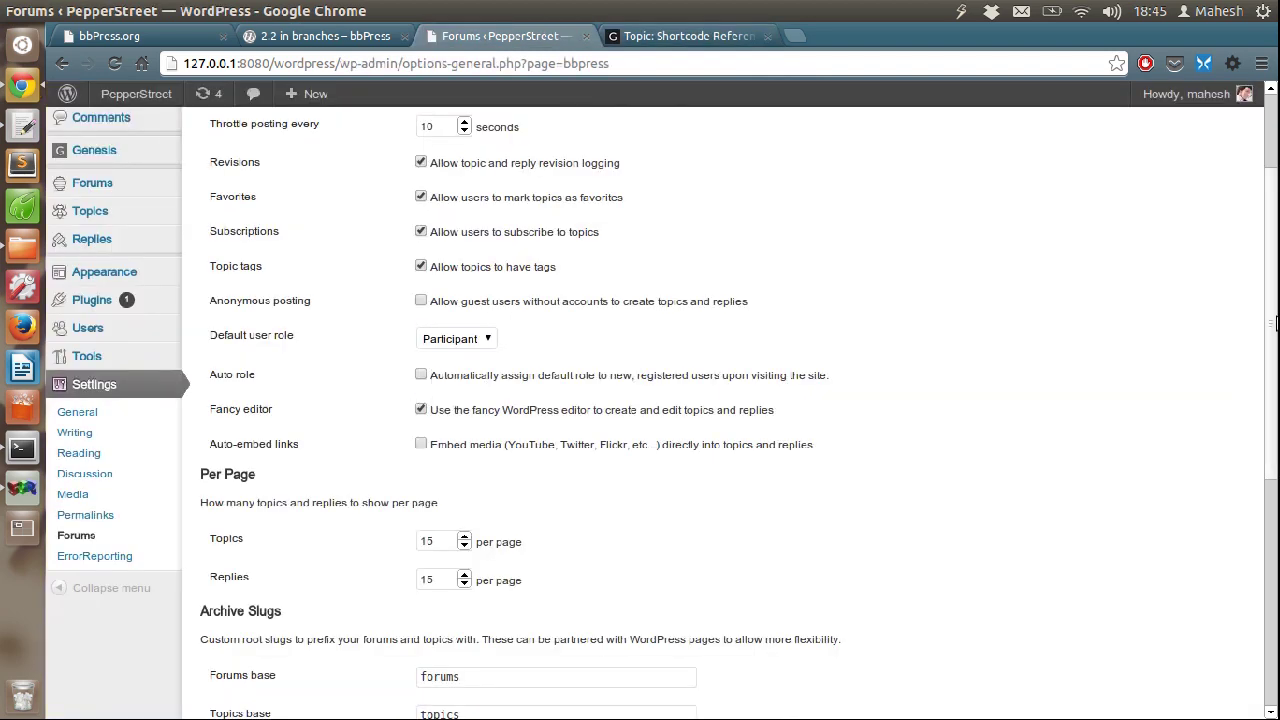
{"action": "scroll", "coordinate": [1270, 410], "scroll_direction": "down", "scroll_amount": 3}
{"action": "scroll", "coordinate": [1276, 410], "scroll_direction": "down", "scroll_amount": 1}
{"action": "scroll", "coordinate": [1276, 410], "scroll_direction": "up", "scroll_amount": 5}
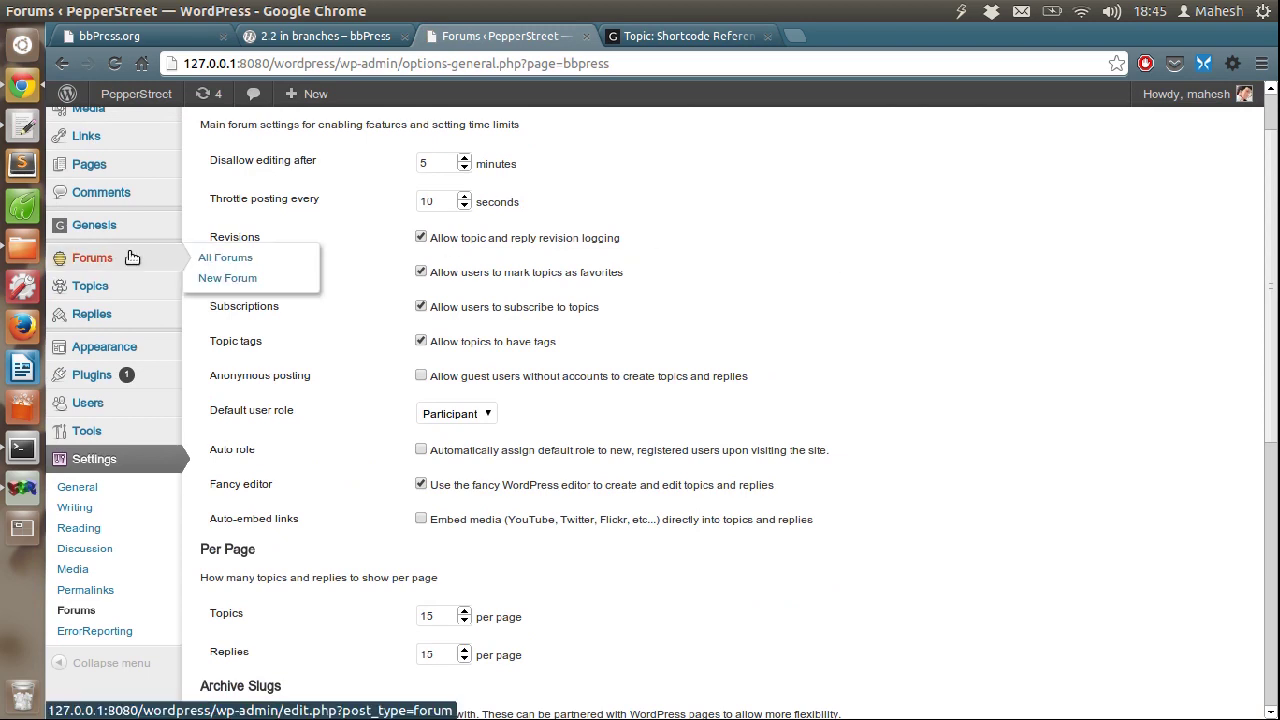
Open the list of all forums in the admin and start creating a new forum
{"action": "left_click", "coordinate": [217, 258]}
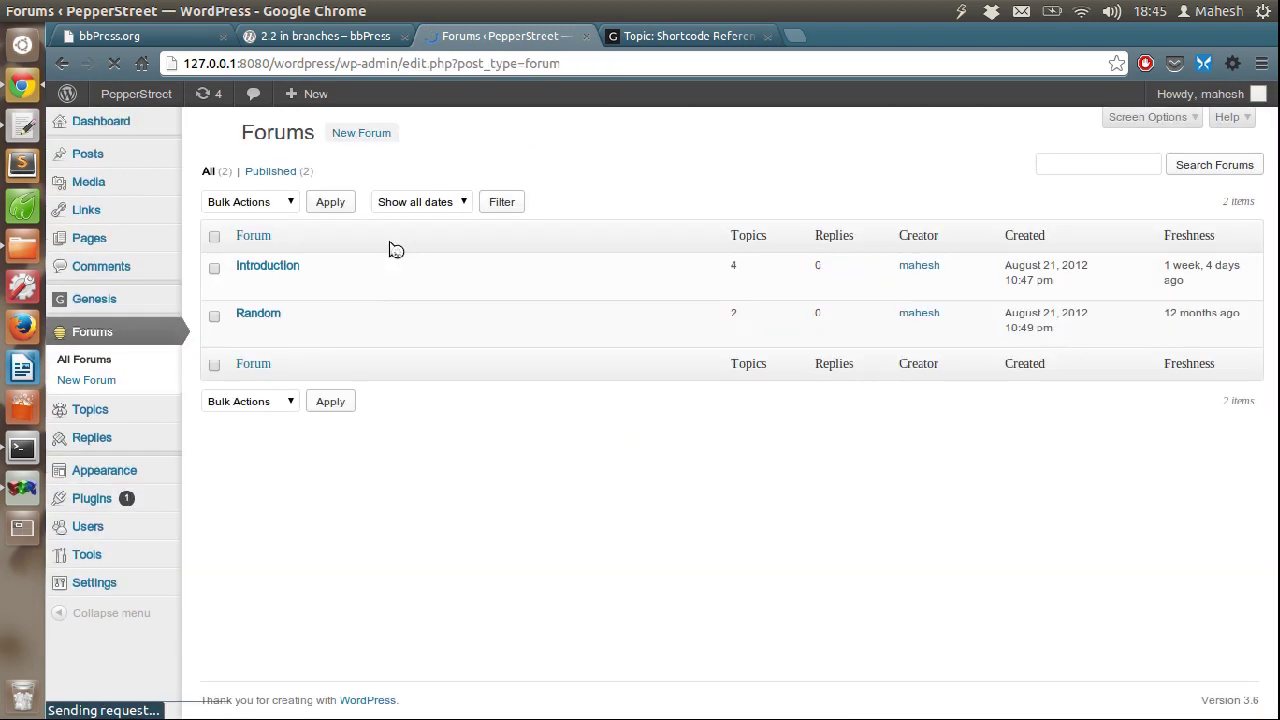
{"action": "mouse_move", "coordinate": [281, 279]}
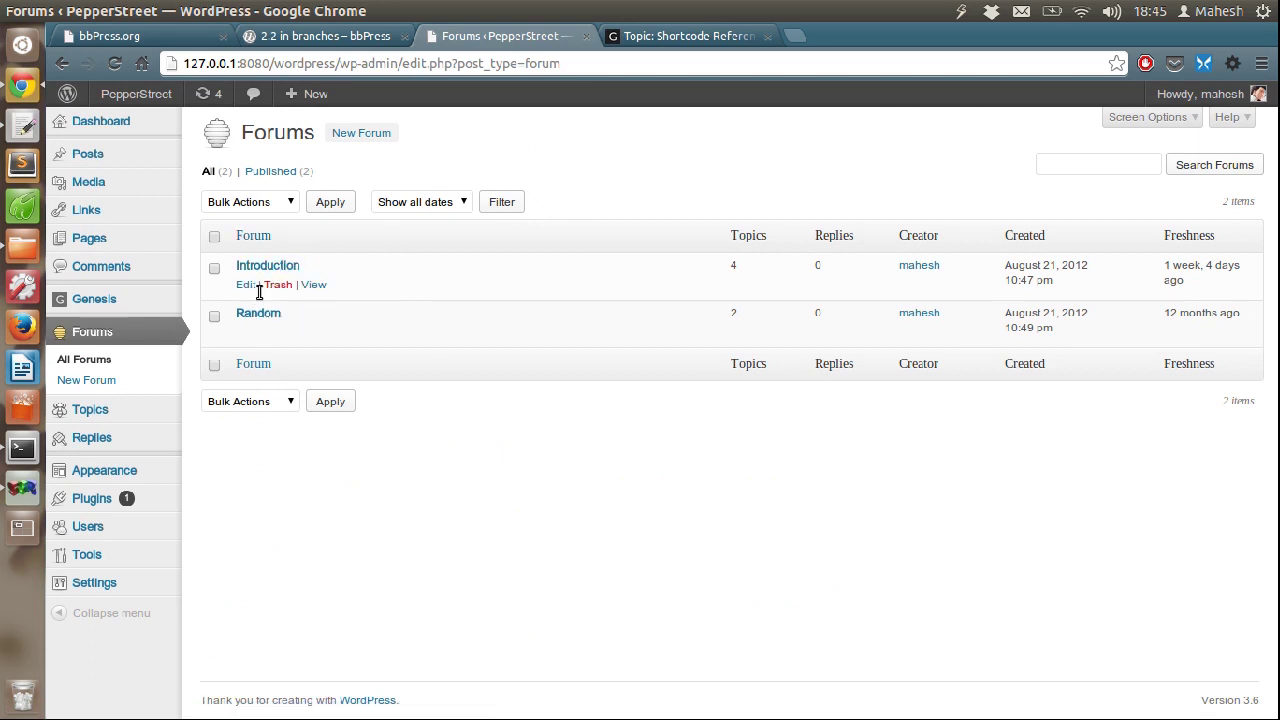
{"action": "left_click", "coordinate": [371, 137]}
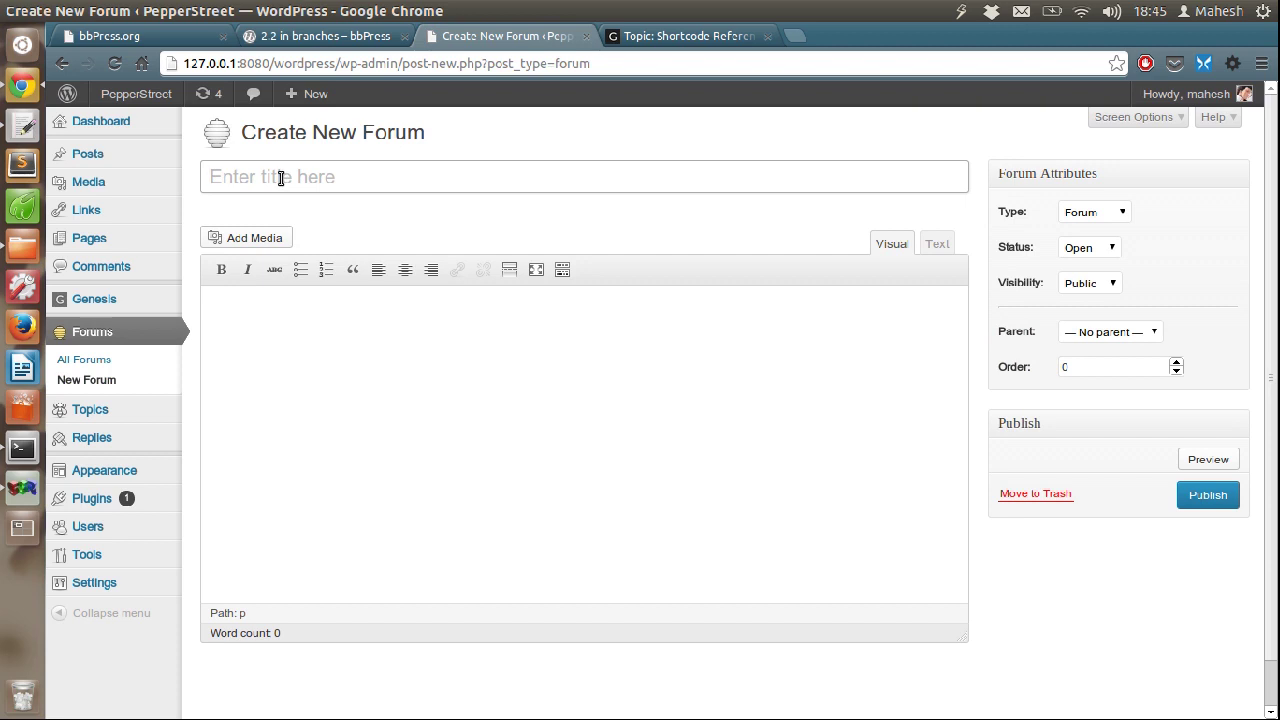
Title the new forum "Chit Chat" and publish it with an empty description
{"action": "type", "text": "Chit Chat"}
{"action": "left_click", "coordinate": [211, 310]}
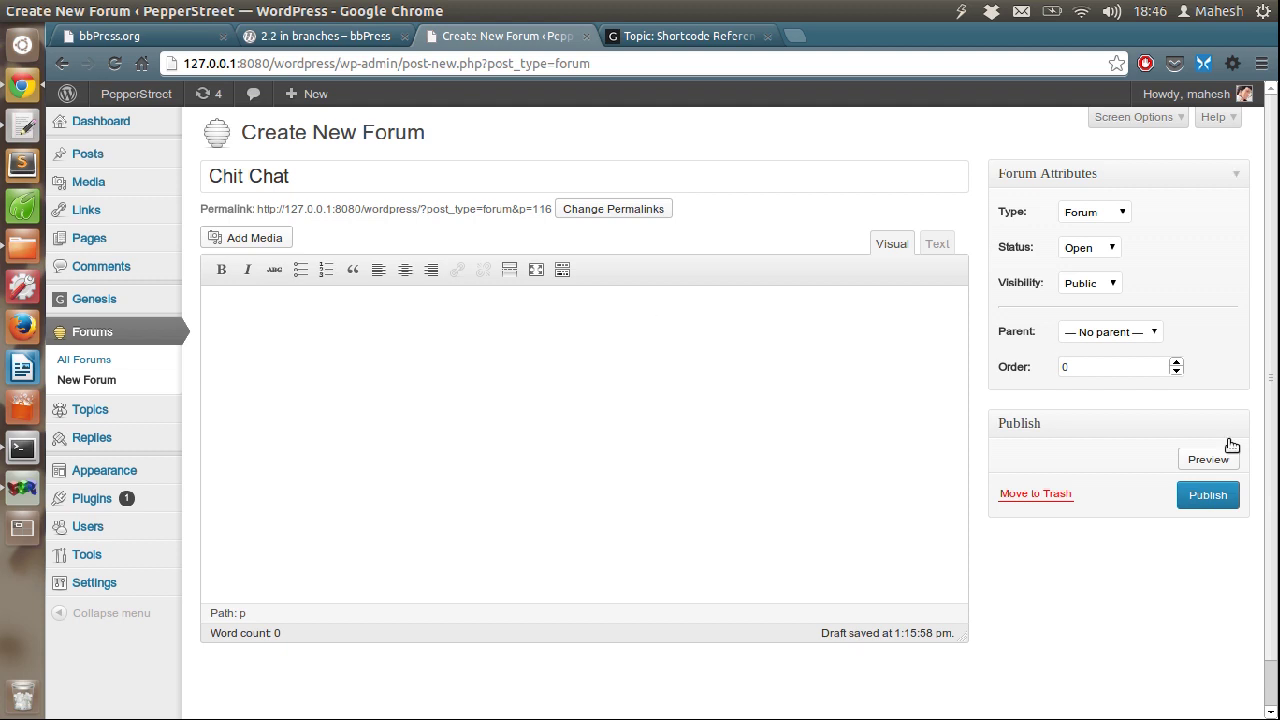
{"action": "left_click", "coordinate": [1207, 494]}
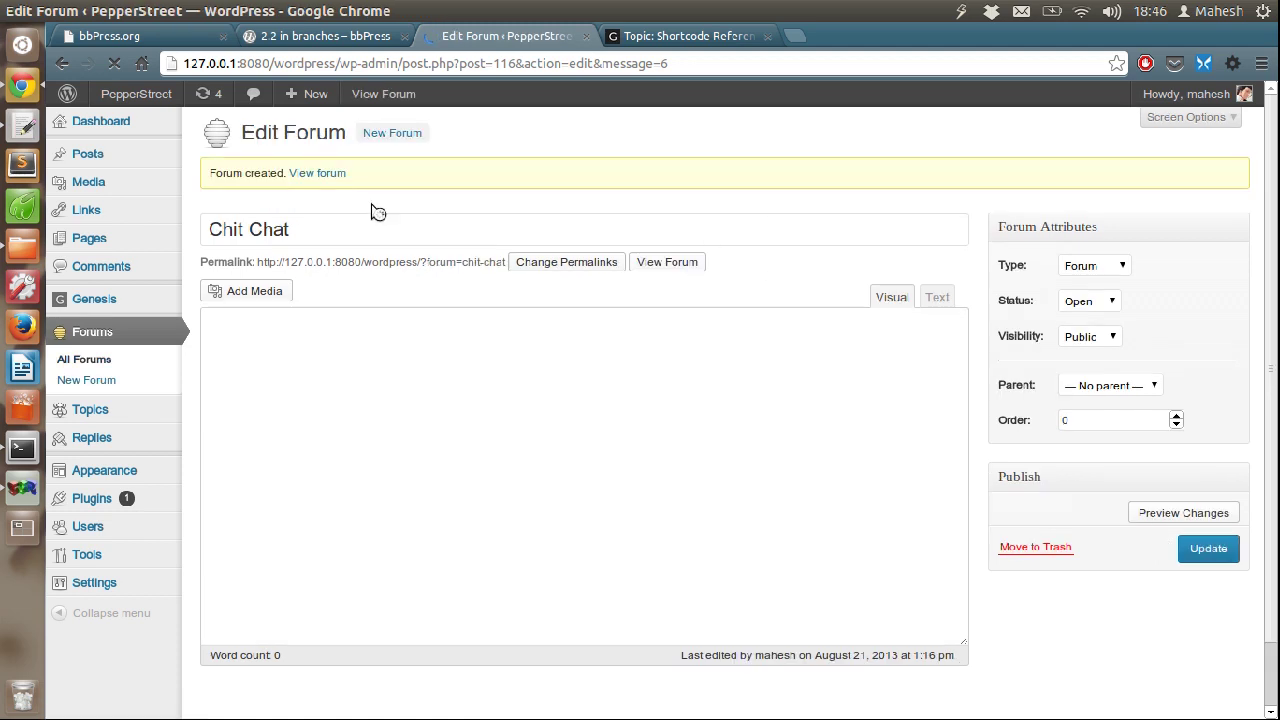
Open the Chit Chat forum's public page in a separate browser tab and look over its title and topic notices
{"action": "right_click", "coordinate": [341, 176]}
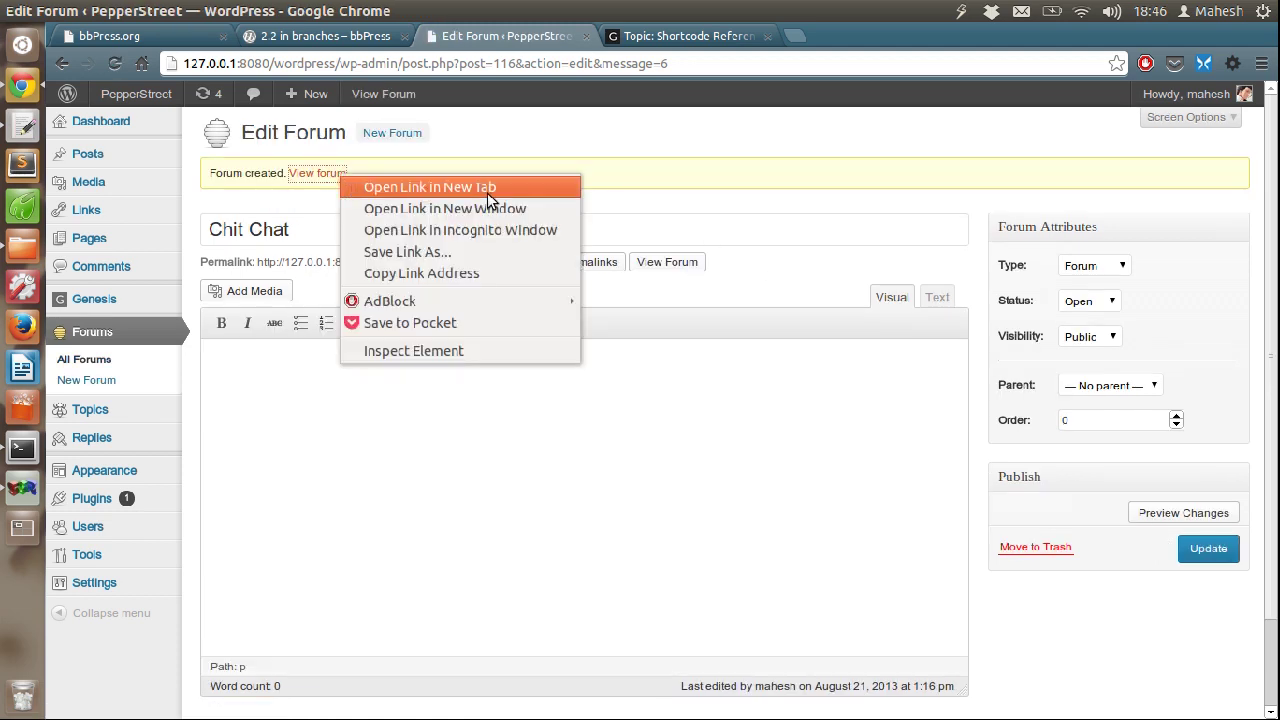
{"action": "left_click", "coordinate": [487, 190]}
{"action": "left_click", "coordinate": [838, 32]}
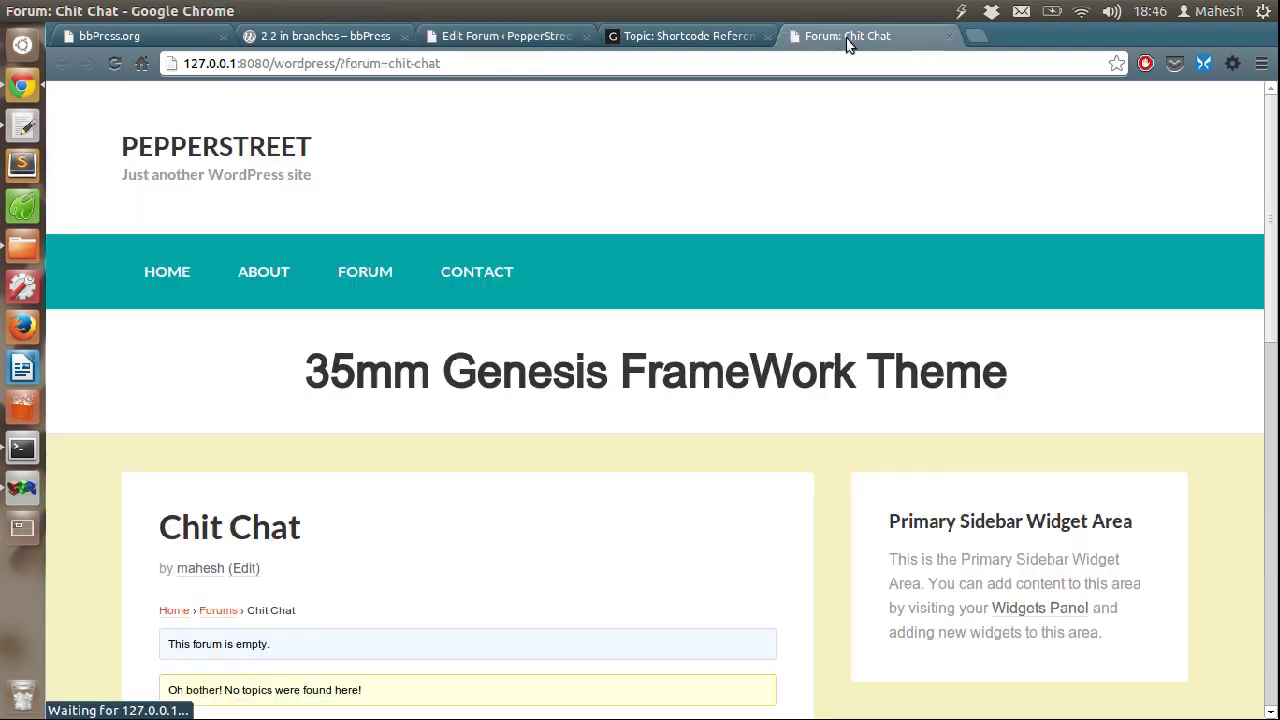
{"action": "scroll", "coordinate": [690, 370], "scroll_direction": "down", "scroll_amount": 3}
{"action": "scroll", "coordinate": [700, 362], "scroll_direction": "down", "scroll_amount": 2}
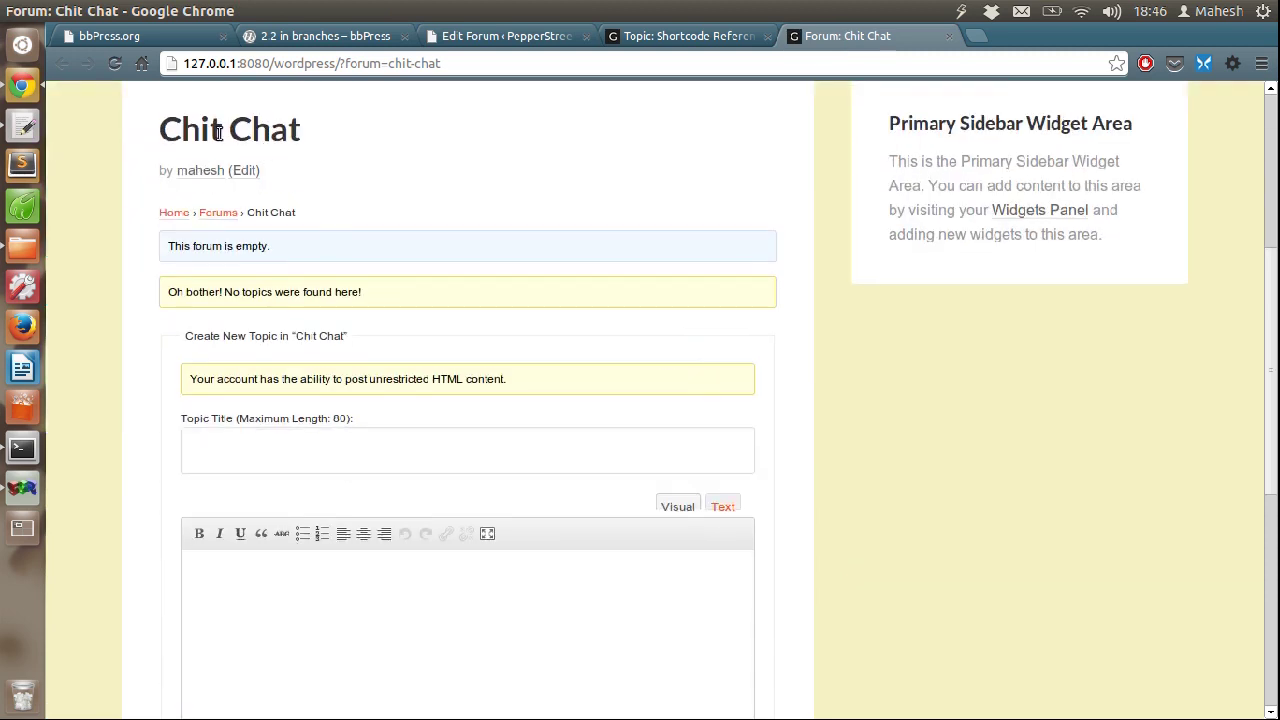
{"action": "triple_click", "coordinate": [325, 133]}
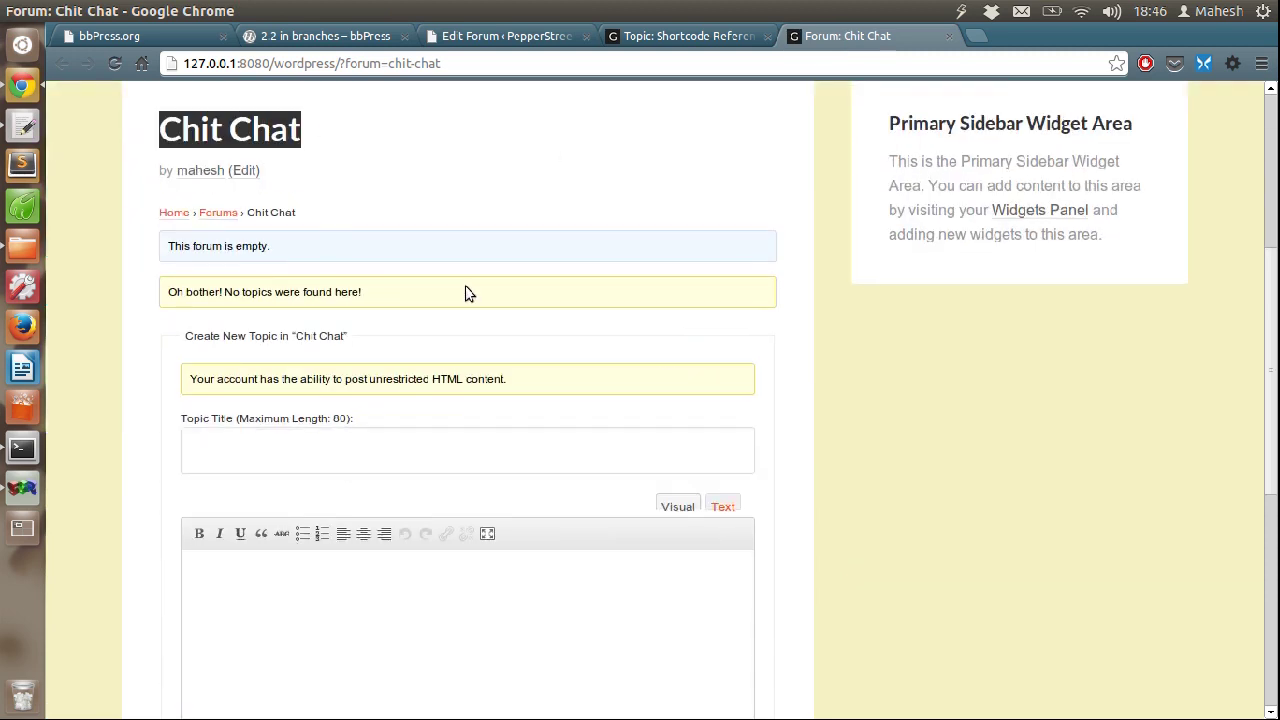
{"action": "left_click_drag", "start_coordinate": [172, 292], "coordinate": [350, 292]}
Fill in a topic for the Chit Chat forum with "What are you listening right now?" as both title and content
{"action": "left_click", "coordinate": [338, 472]}
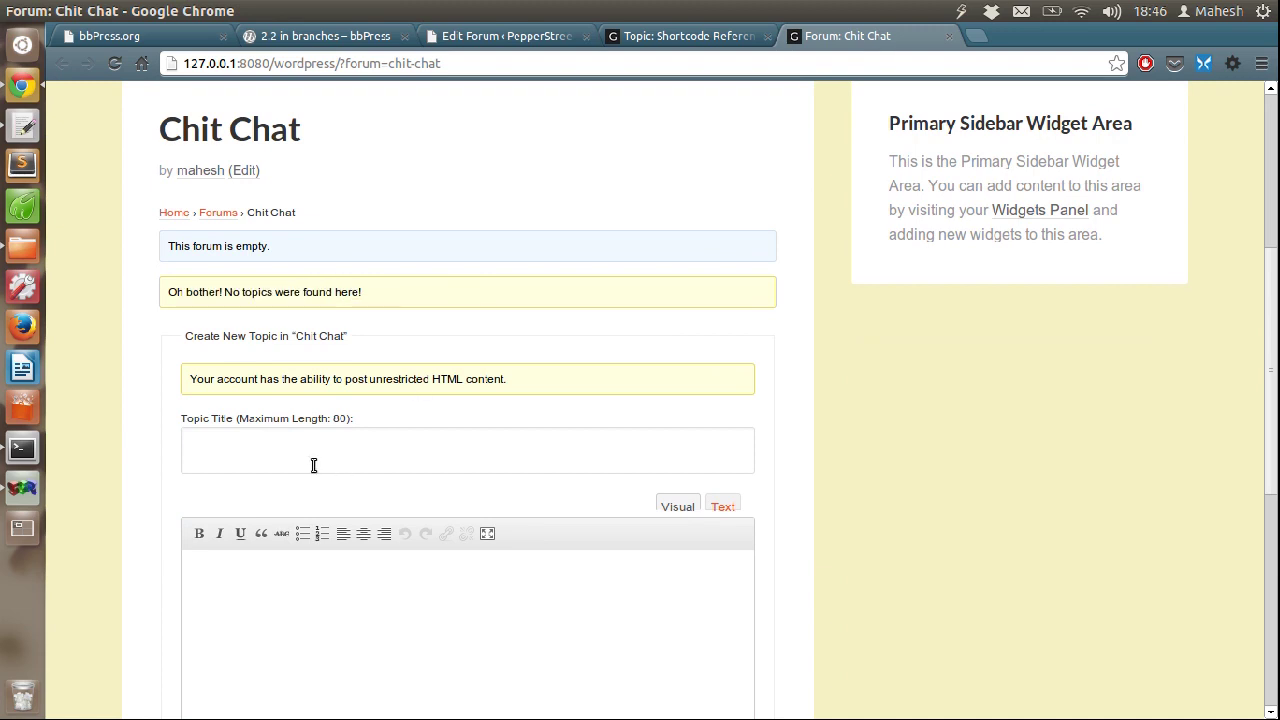
{"action": "left_click", "coordinate": [326, 460]}
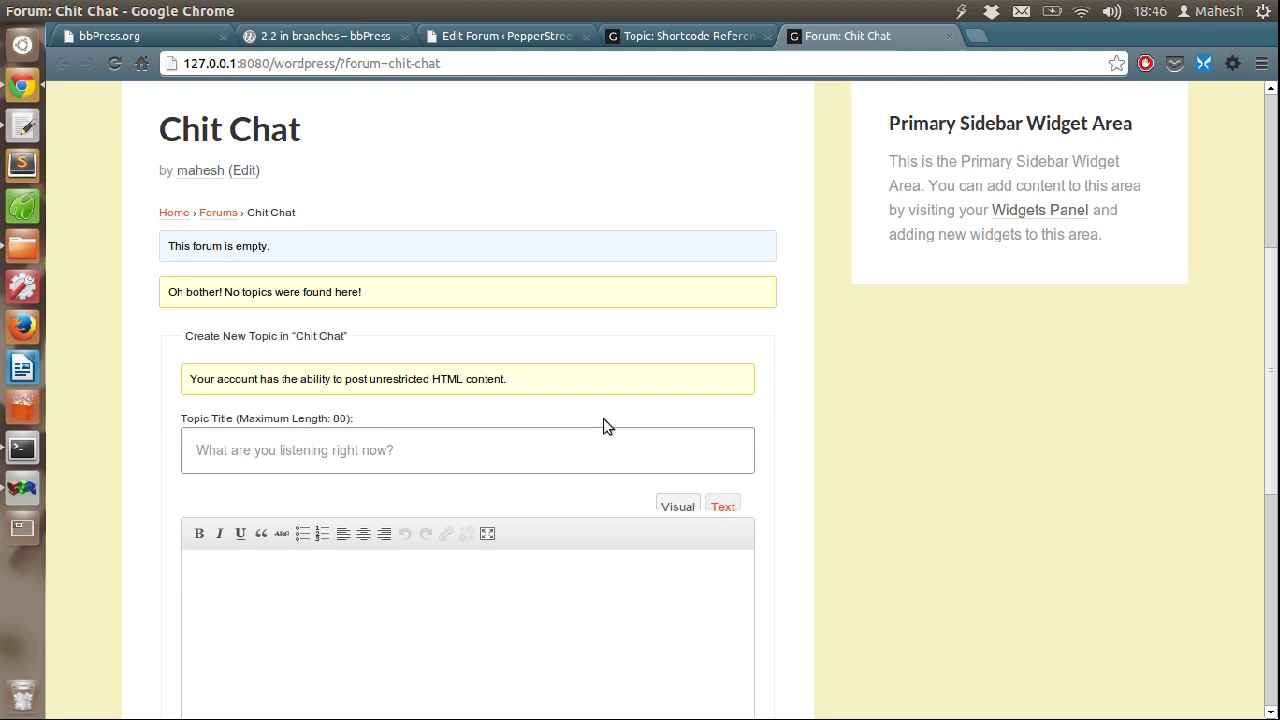
{"action": "left_click", "coordinate": [409, 591]}
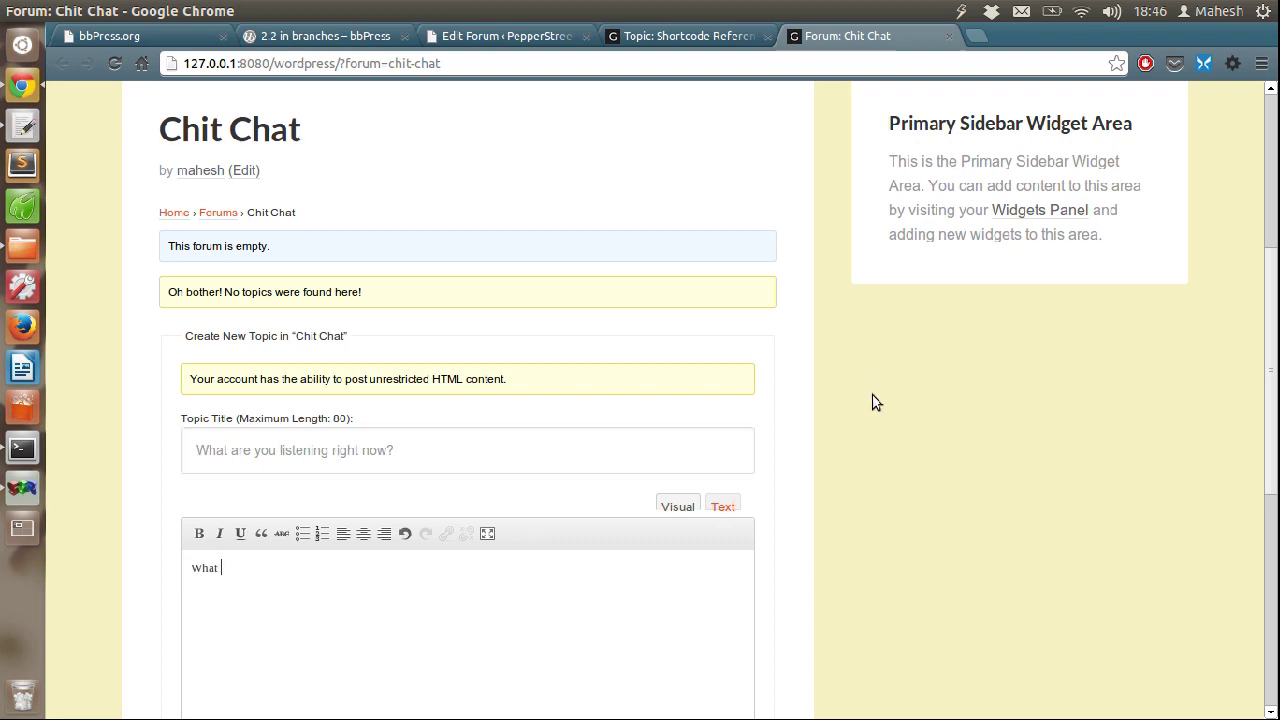
{"action": "type", "text": "What are you listening right now?"}
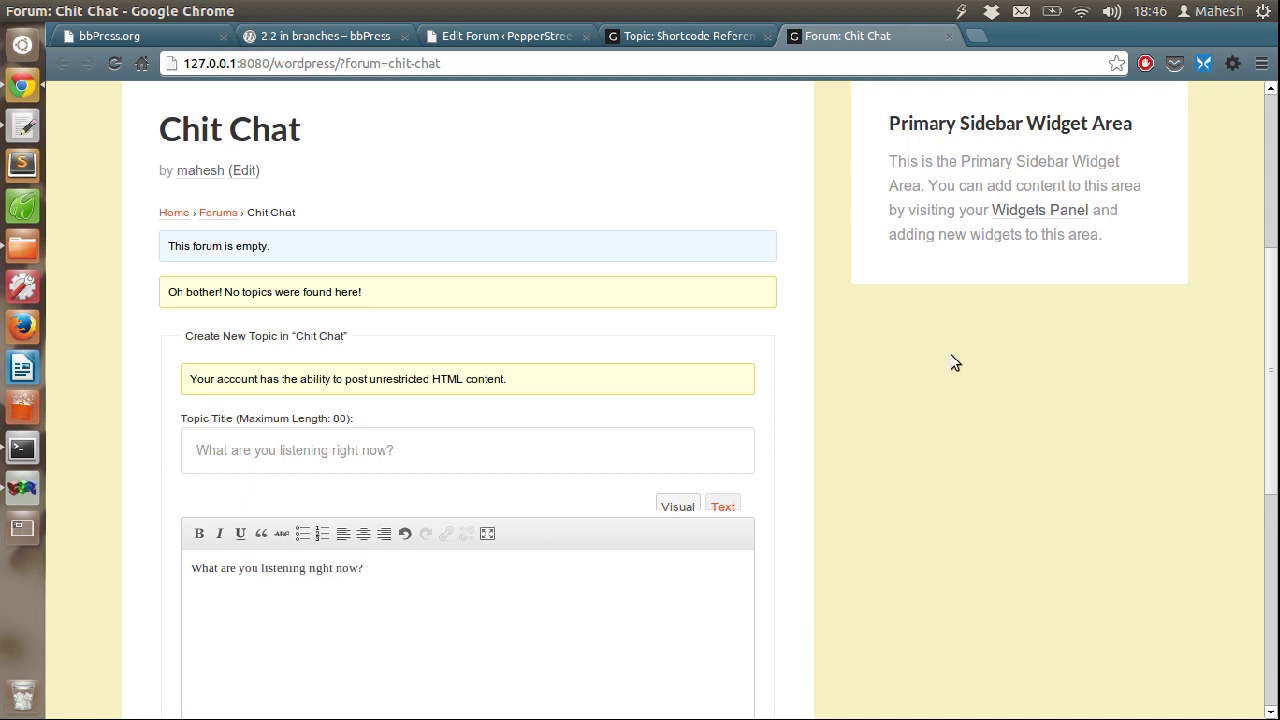
Look through the Topic Type options, try Sticky, and set the type back to Normal
{"action": "scroll", "coordinate": [1275, 352], "scroll_direction": "down", "scroll_amount": 8}
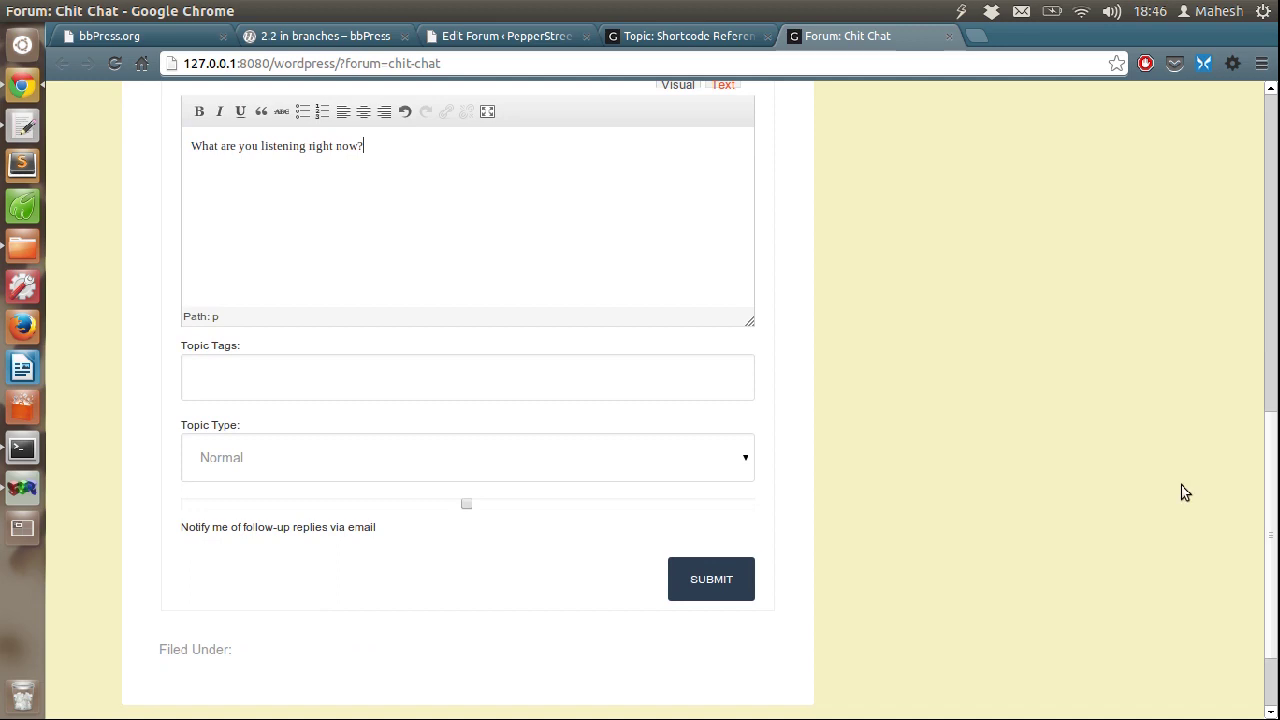
{"action": "left_click", "coordinate": [602, 462]}
{"action": "left_click", "coordinate": [628, 460]}
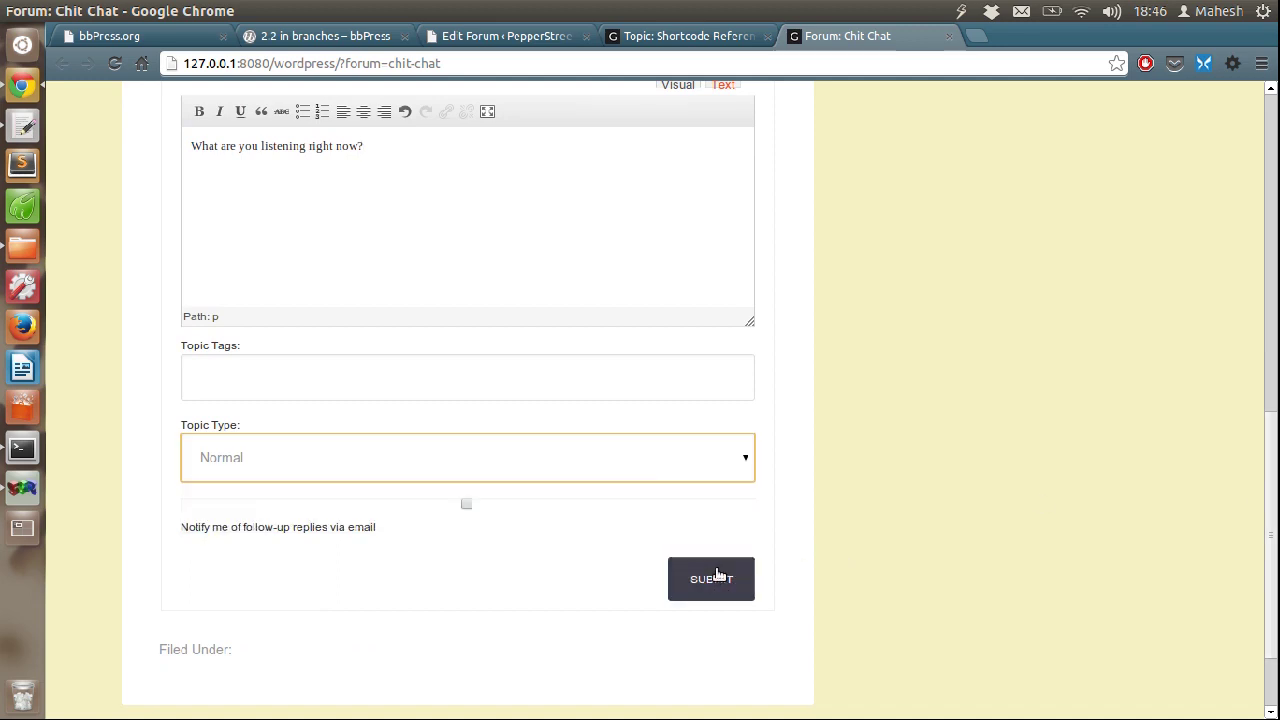
{"action": "left_click", "coordinate": [560, 472]}
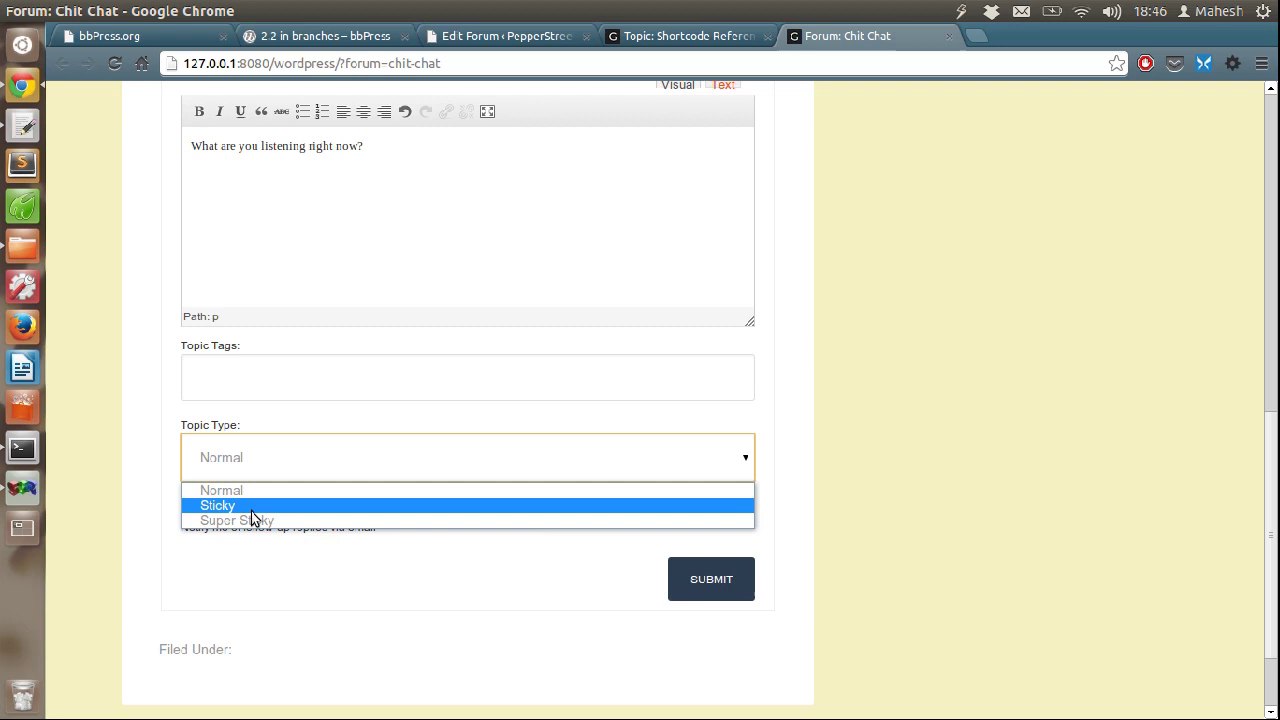
{"action": "left_click", "coordinate": [157, 473]}
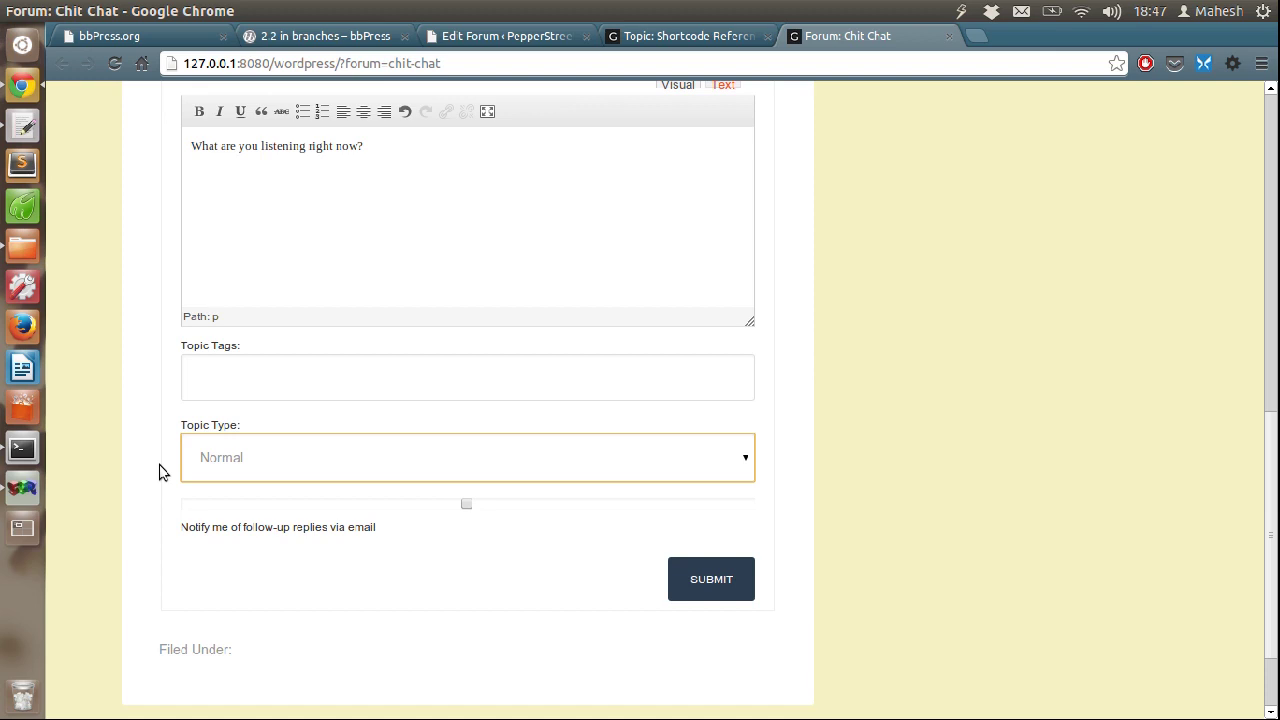
{"action": "left_click", "coordinate": [221, 459]}
{"action": "left_click", "coordinate": [228, 506]}
{"action": "left_click", "coordinate": [244, 463]}
{"action": "left_click", "coordinate": [229, 491]}
Submit the new topic to the Chit Chat forum
{"action": "scroll", "coordinate": [700, 520], "scroll_direction": "up", "scroll_amount": 3}
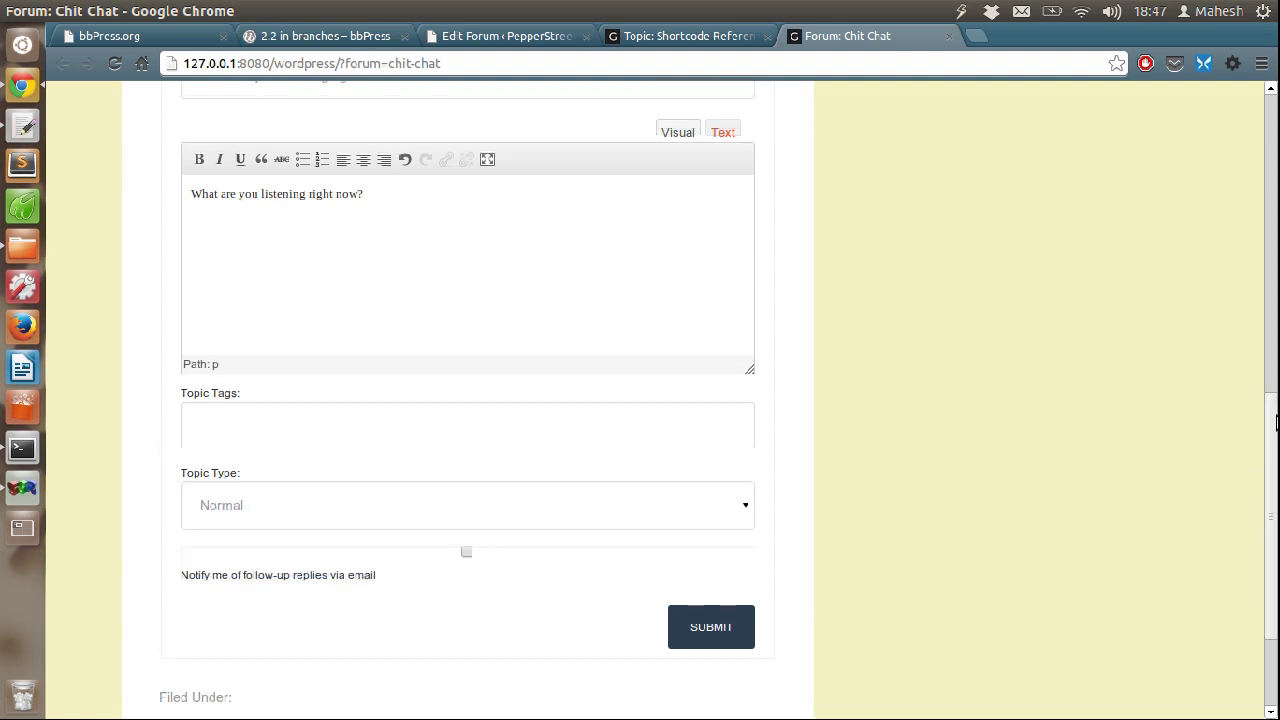
{"action": "scroll", "coordinate": [753, 581], "scroll_direction": "down", "scroll_amount": 4}
{"action": "left_click", "coordinate": [720, 563]}
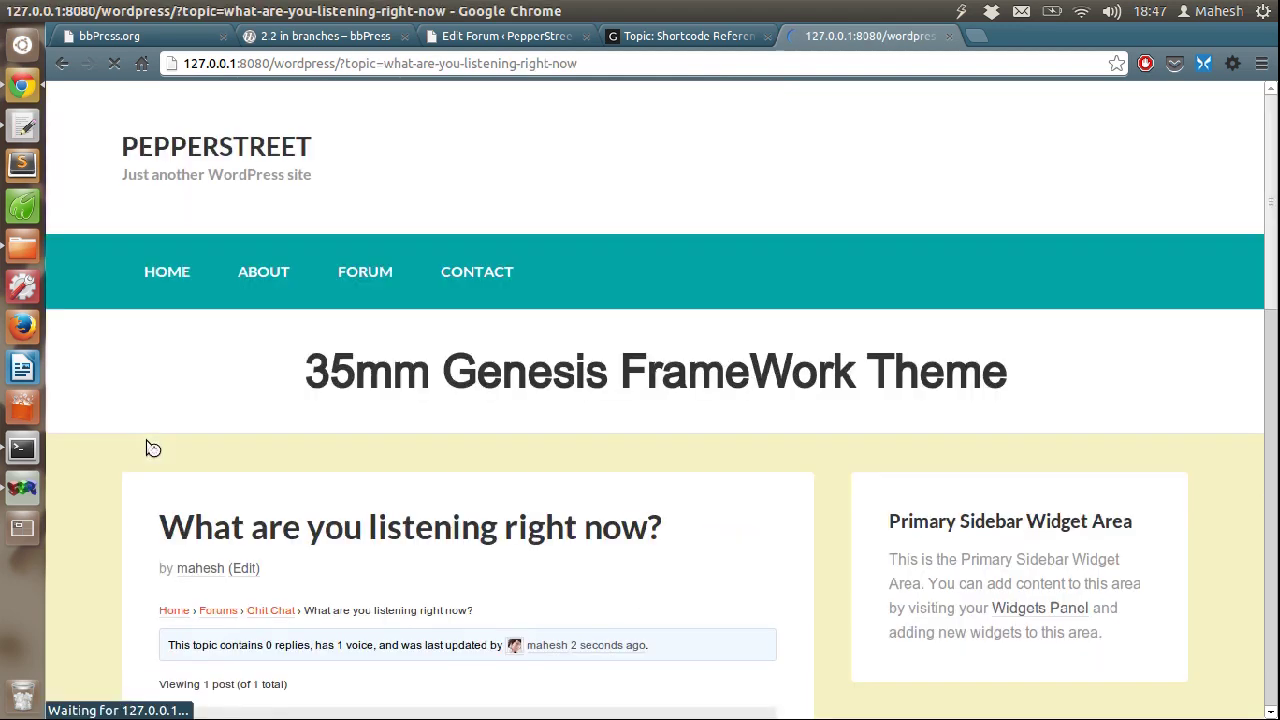
Review the published topic's public page, including its heading, first post and reply form
{"action": "scroll", "coordinate": [1273, 328], "scroll_direction": "down", "scroll_amount": 2}
{"action": "scroll", "coordinate": [1273, 328], "scroll_direction": "down", "scroll_amount": 3}
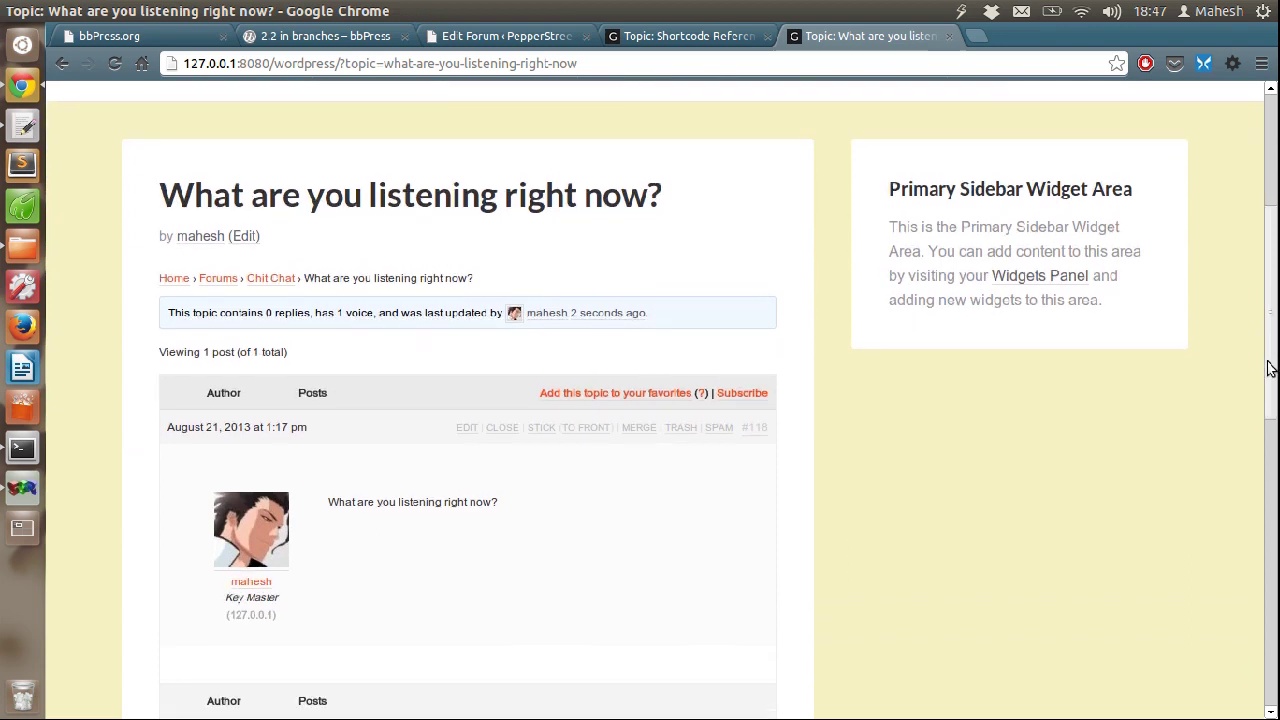
{"action": "left_click_drag", "start_coordinate": [168, 148], "coordinate": [711, 158]}
{"action": "left_click", "coordinate": [680, 210]}
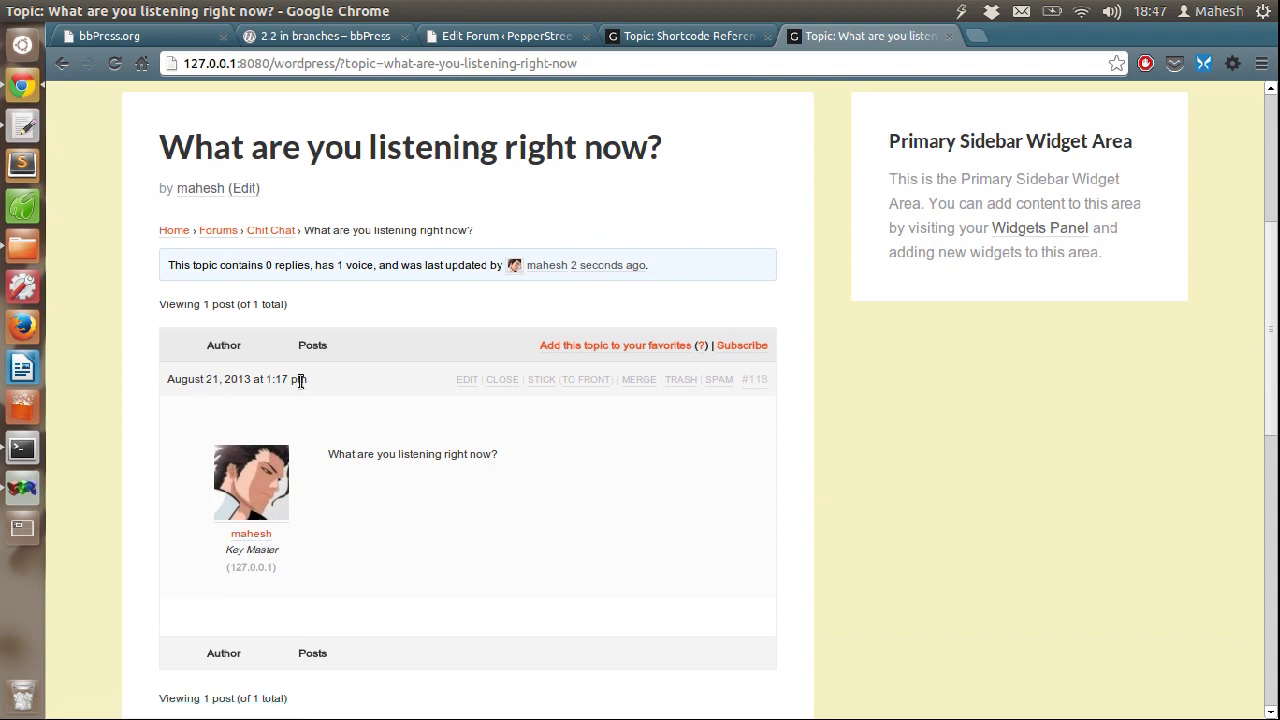
{"action": "left_click_drag", "start_coordinate": [1275, 268], "coordinate": [1275, 480]}
{"action": "left_click", "coordinate": [274, 483]}
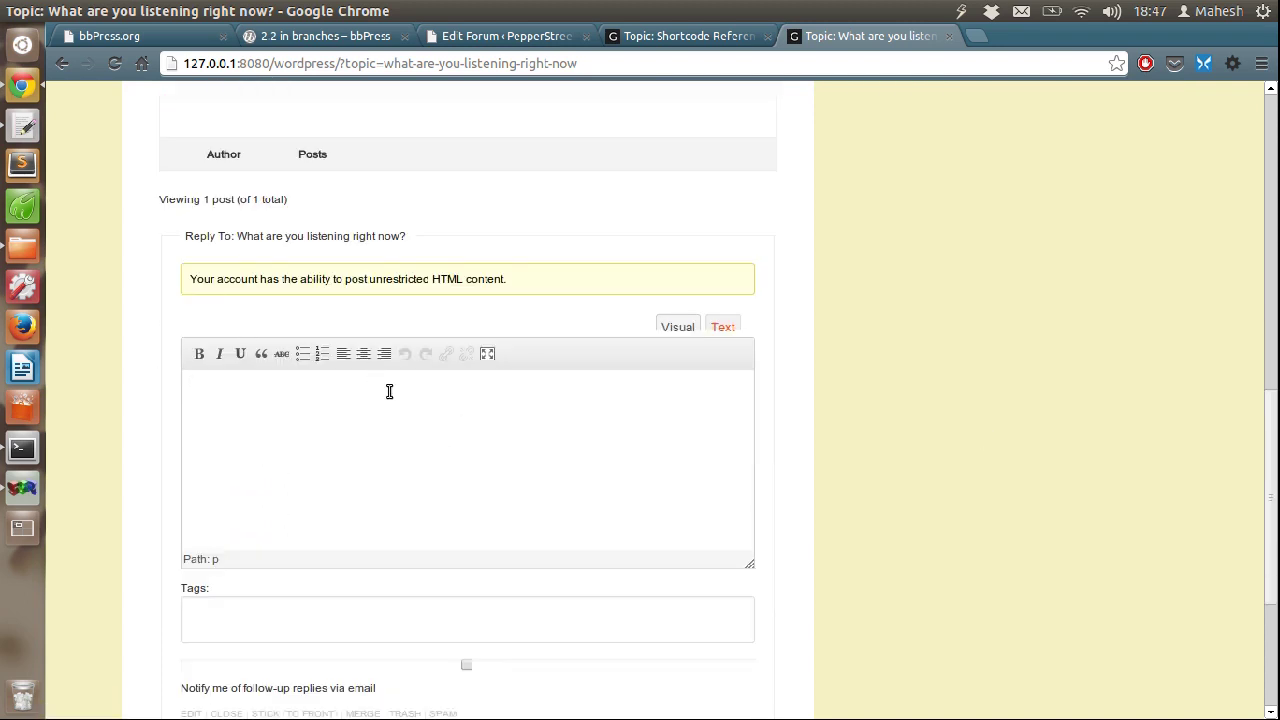
{"action": "left_click_drag", "start_coordinate": [1274, 452], "coordinate": [1275, 369]}
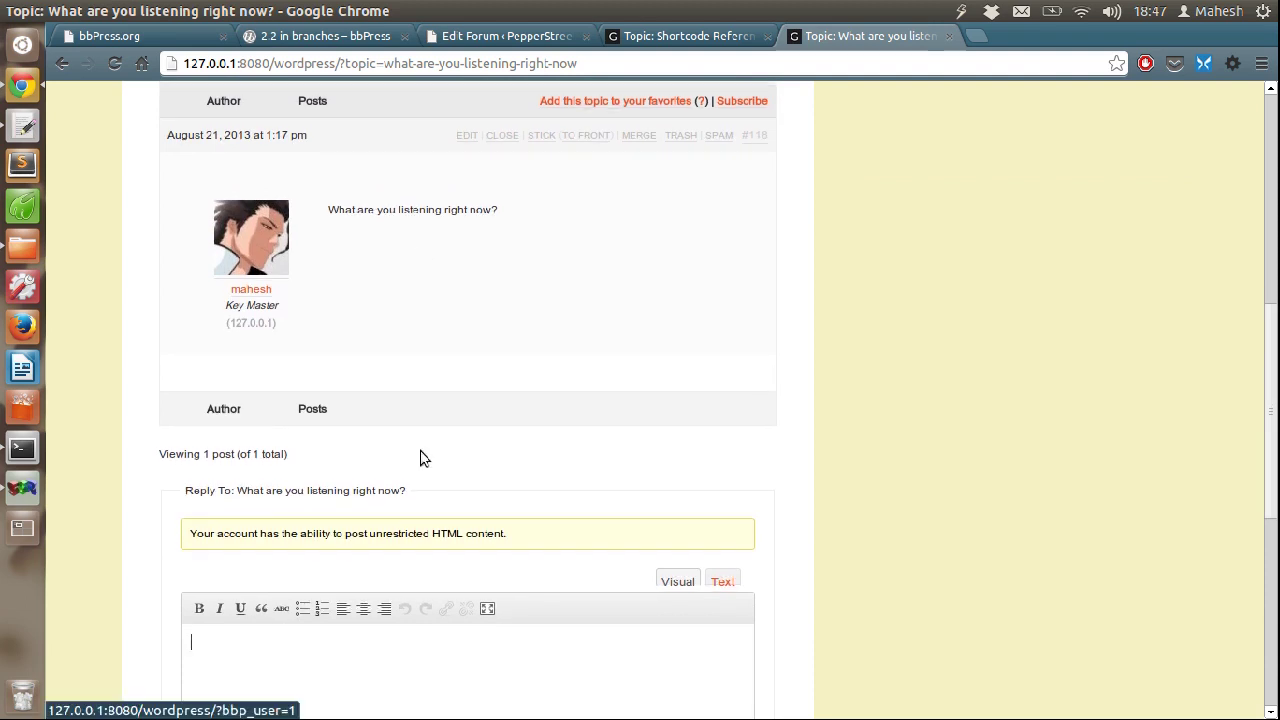
Close the Shortcode Reference topic page and examine the content of the new topic's first post
{"action": "left_click", "coordinate": [656, 40]}
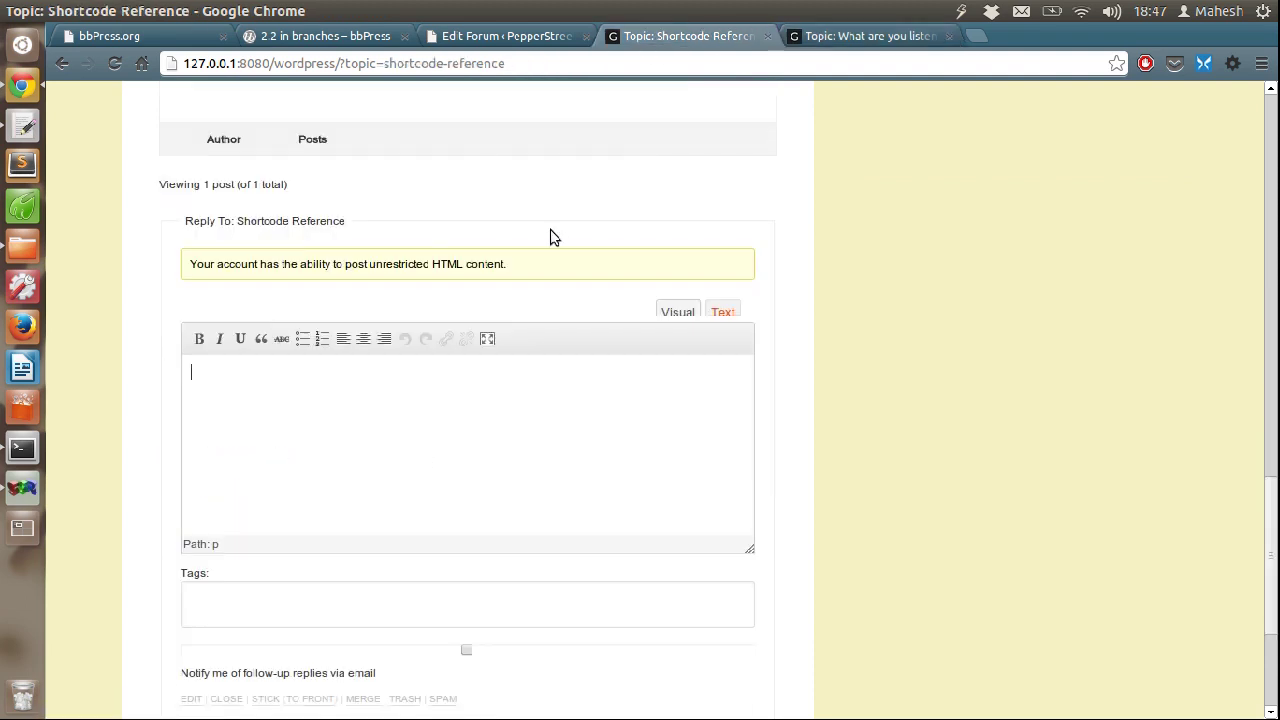
{"action": "left_click", "coordinate": [768, 37]}
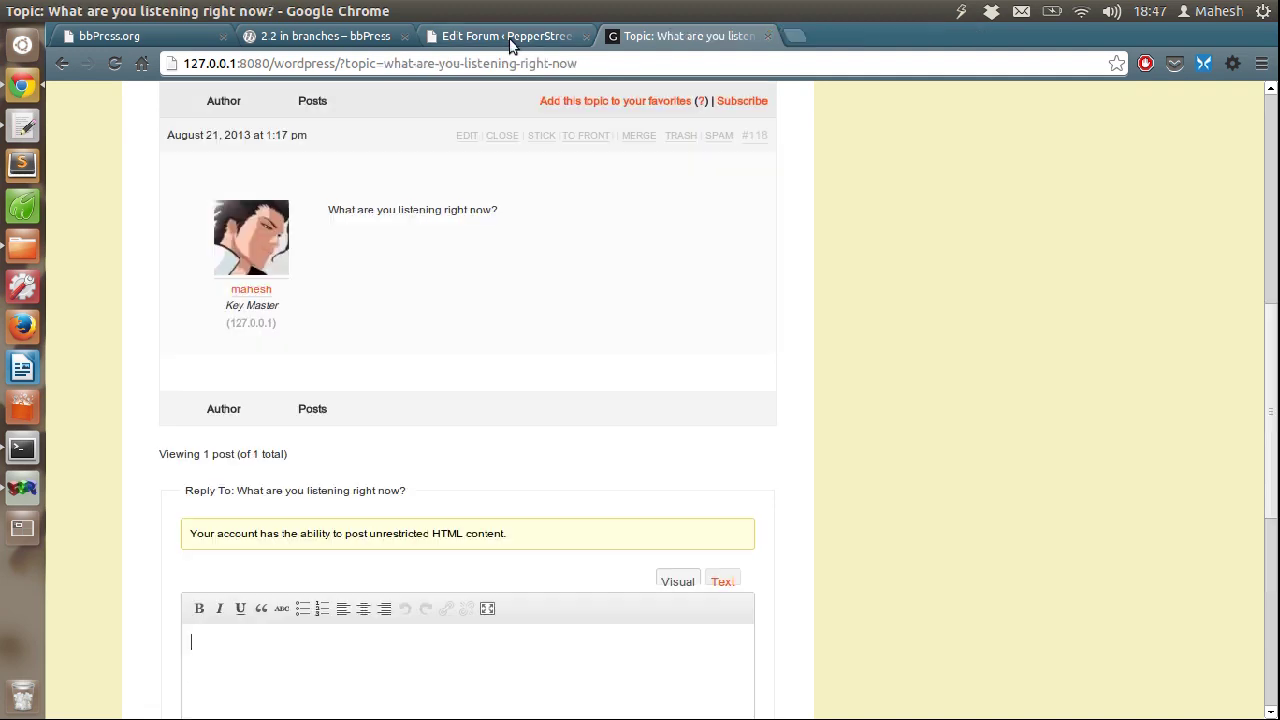
{"action": "left_click", "coordinate": [574, 140]}
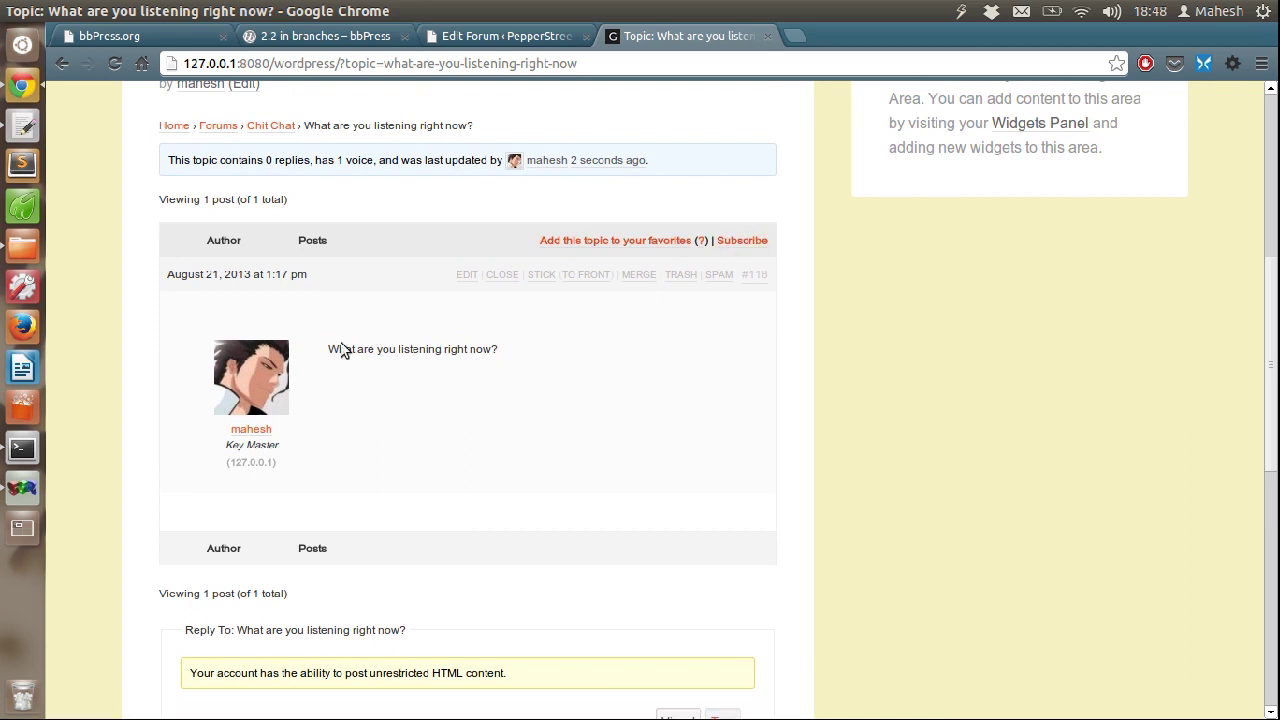
{"action": "left_click_drag", "start_coordinate": [337, 348], "coordinate": [512, 356]}
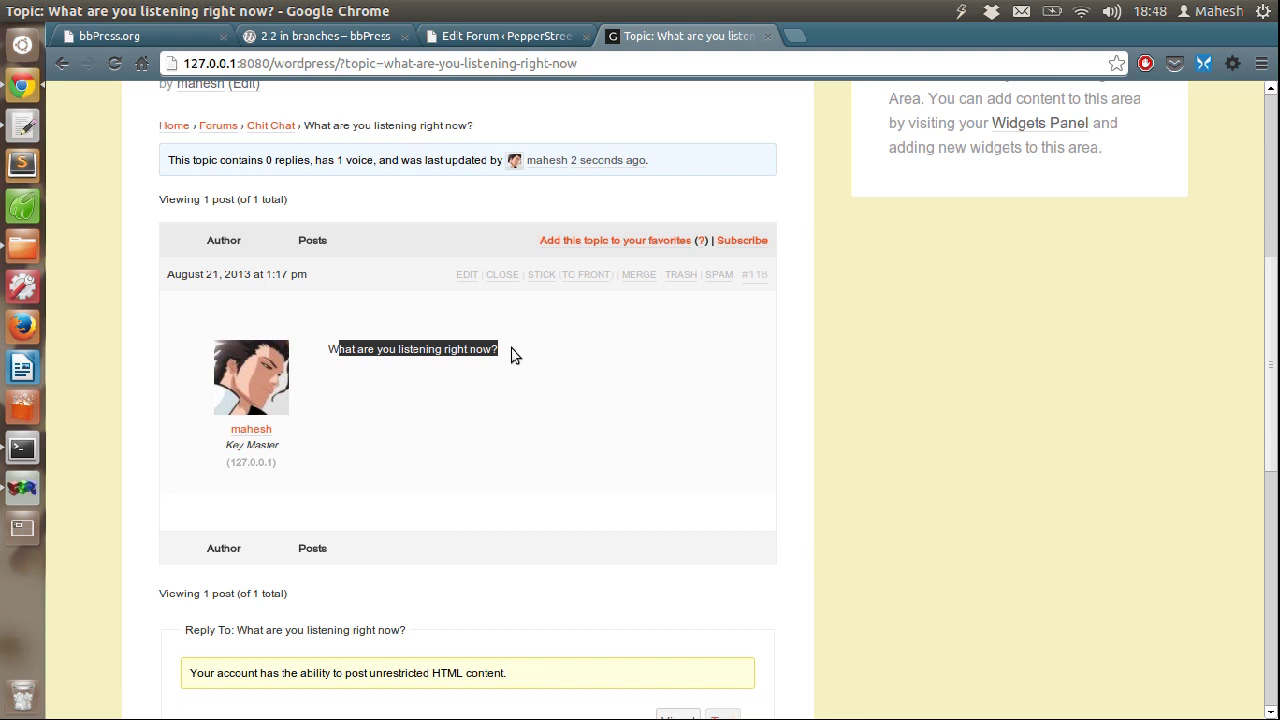
{"action": "left_click", "coordinate": [385, 336]}
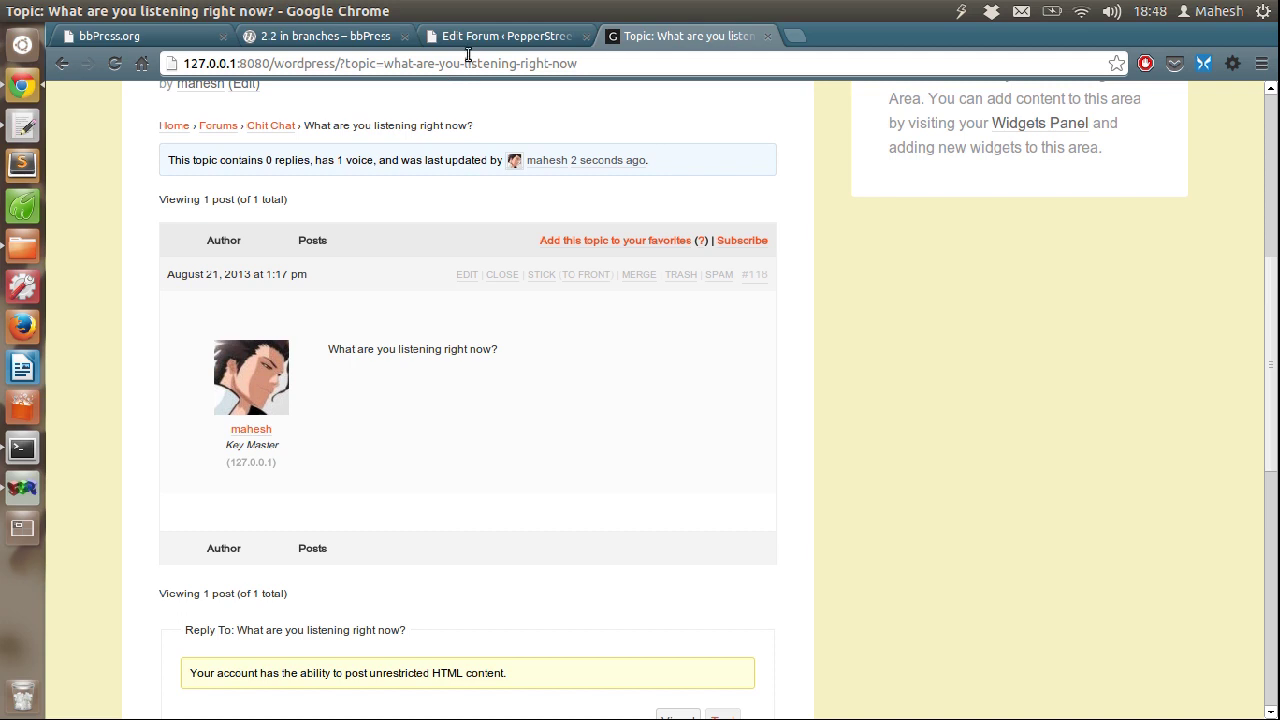
Open the list of all forums in the admin and check the Forum link in the public topic page's site navigation
{"action": "left_click", "coordinate": [505, 36]}
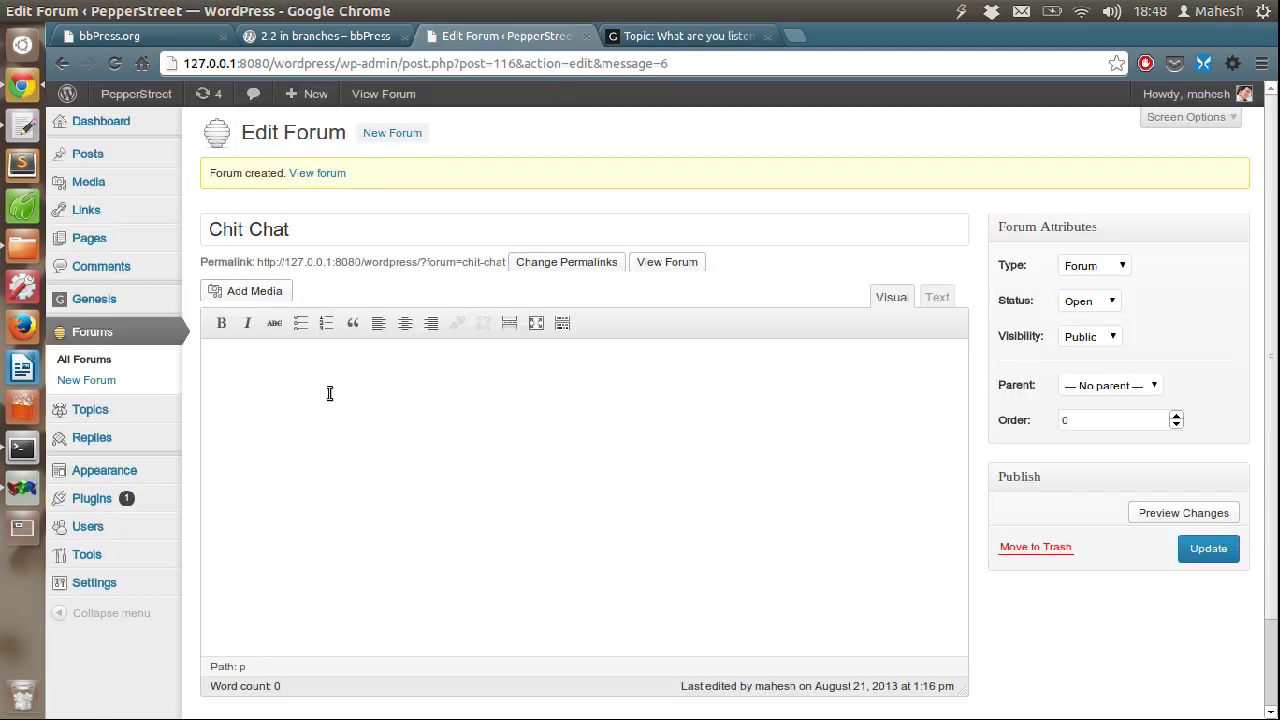
{"action": "left_click", "coordinate": [88, 363]}
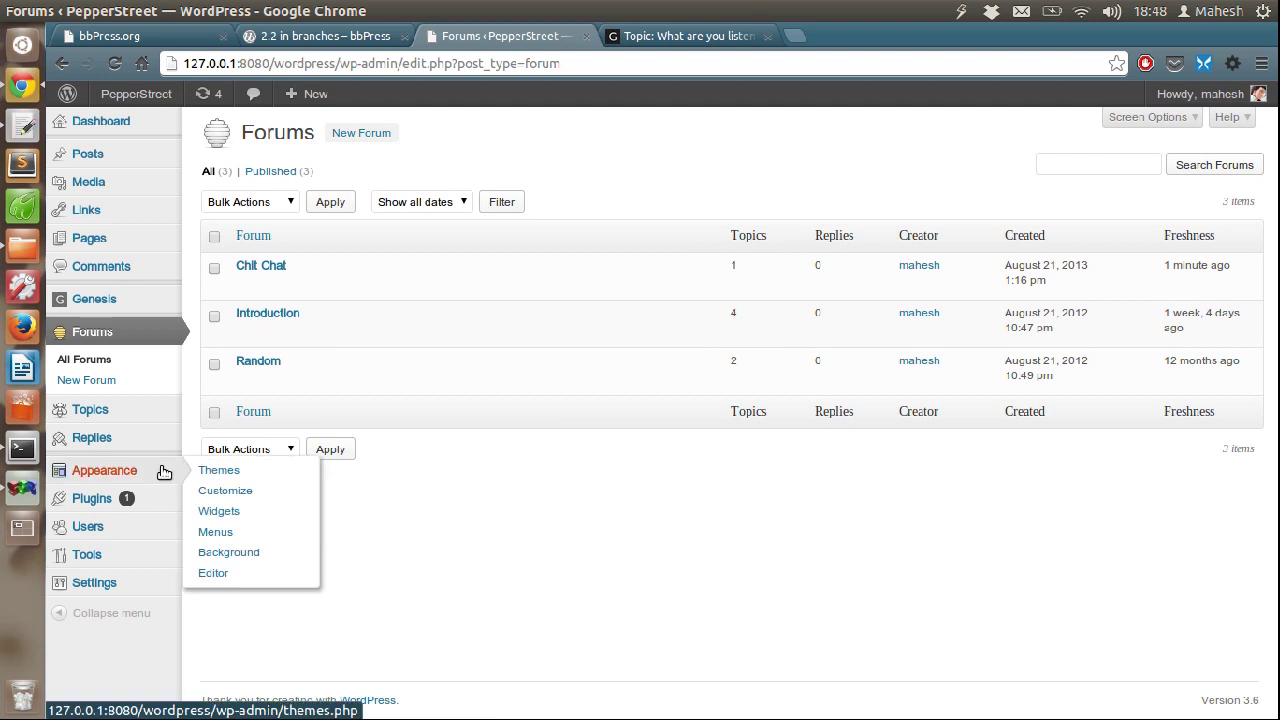
{"action": "left_click", "coordinate": [632, 47]}
{"action": "scroll", "coordinate": [1272, 280], "scroll_direction": "up", "scroll_amount": 3}
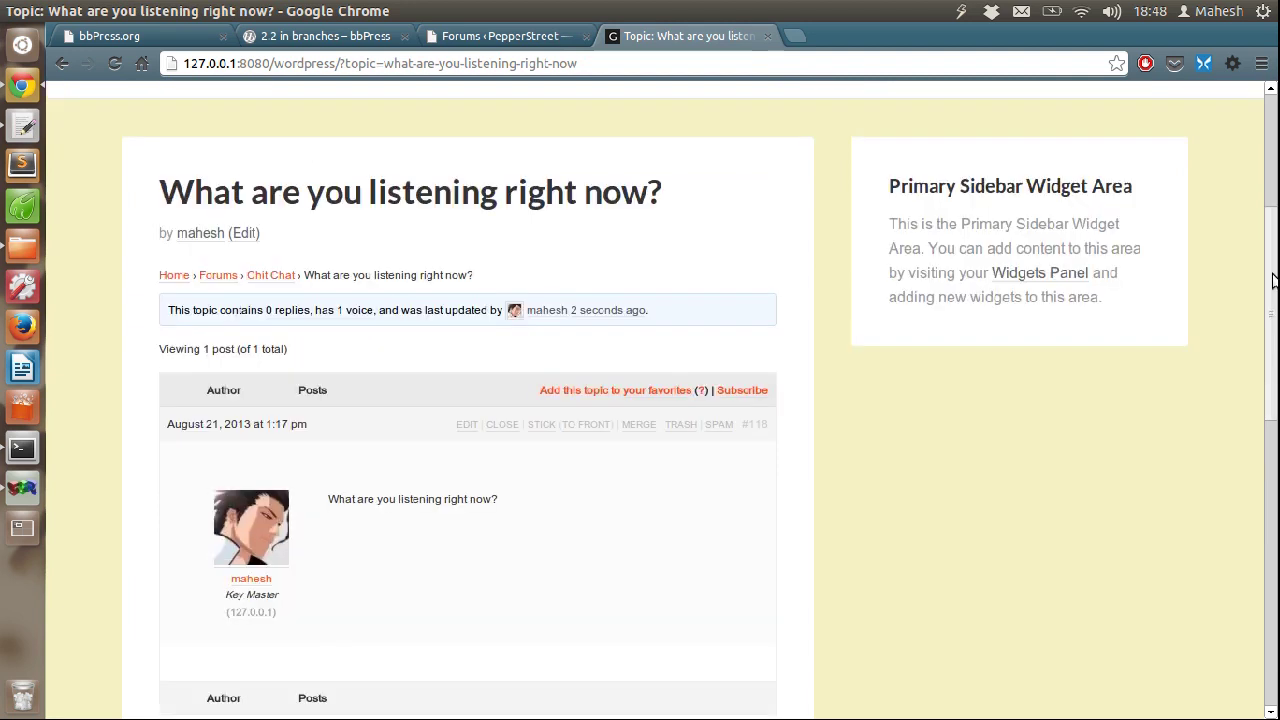
{"action": "scroll", "coordinate": [1272, 280], "scroll_direction": "up", "scroll_amount": 4}
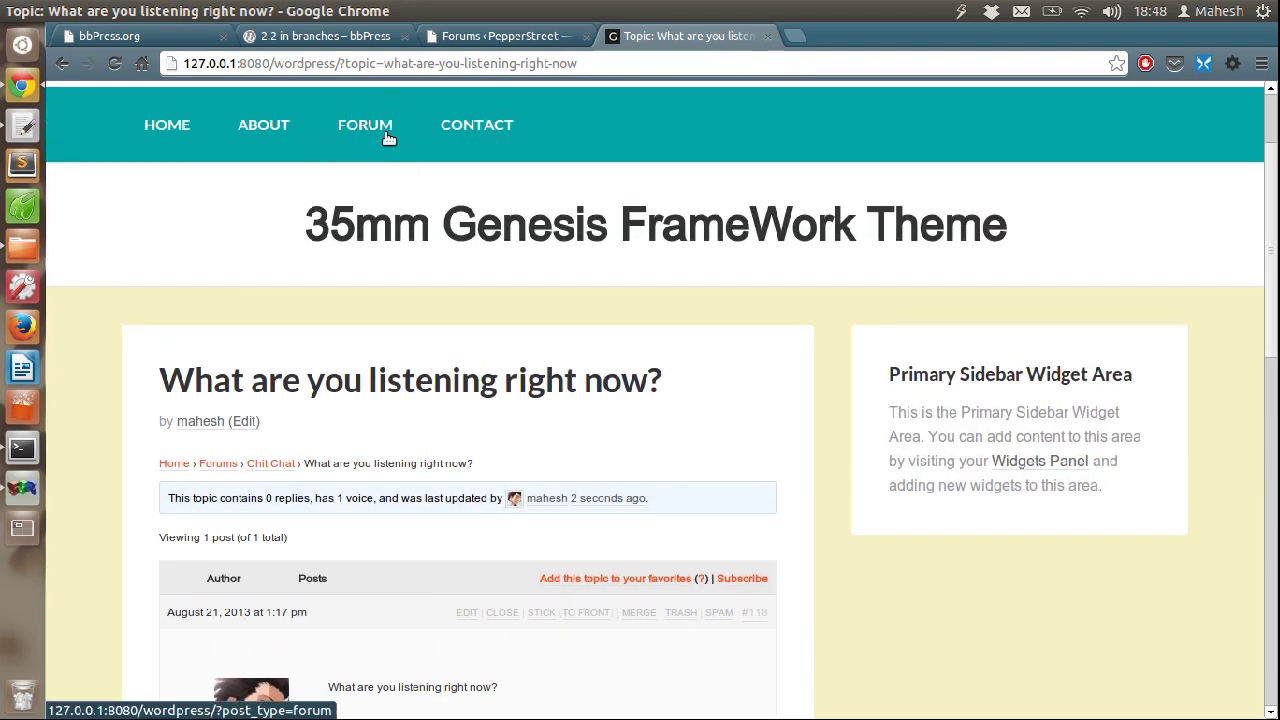
Open the admin's menu editor and expand the Forum custom link in the Nav menu to examine its URL
{"action": "left_click", "coordinate": [465, 40]}
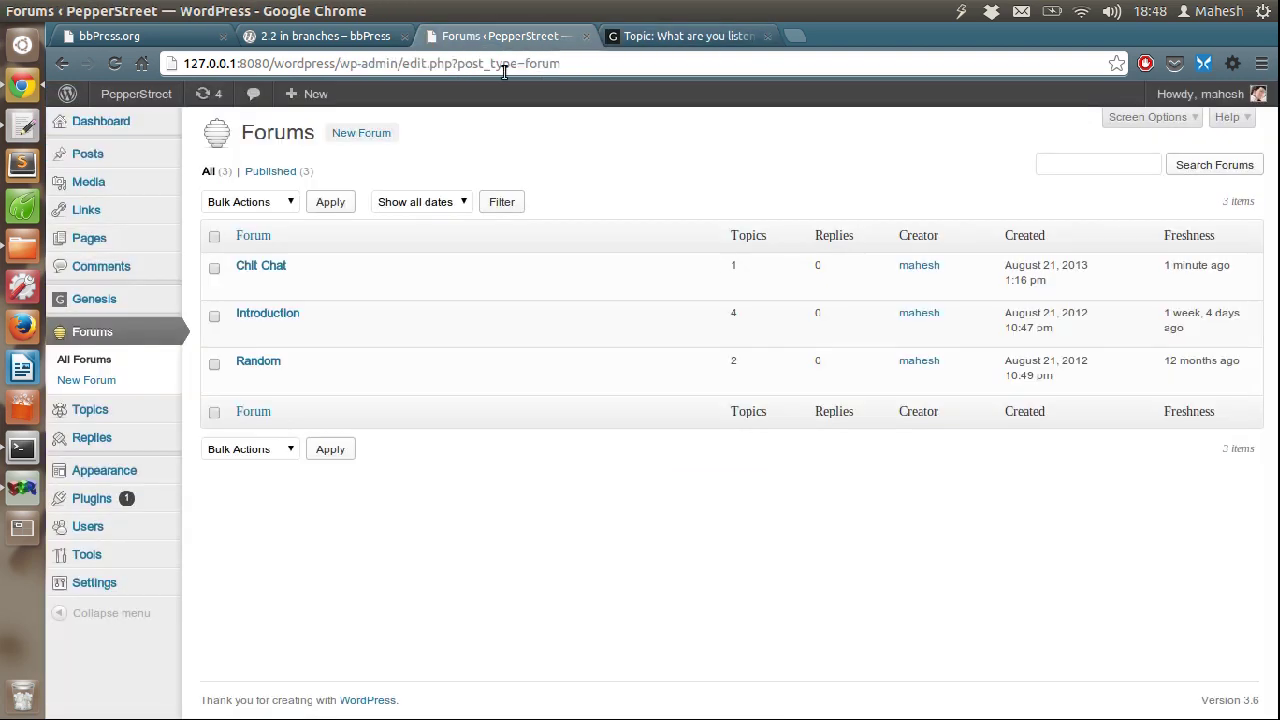
{"action": "mouse_move", "coordinate": [125, 467]}
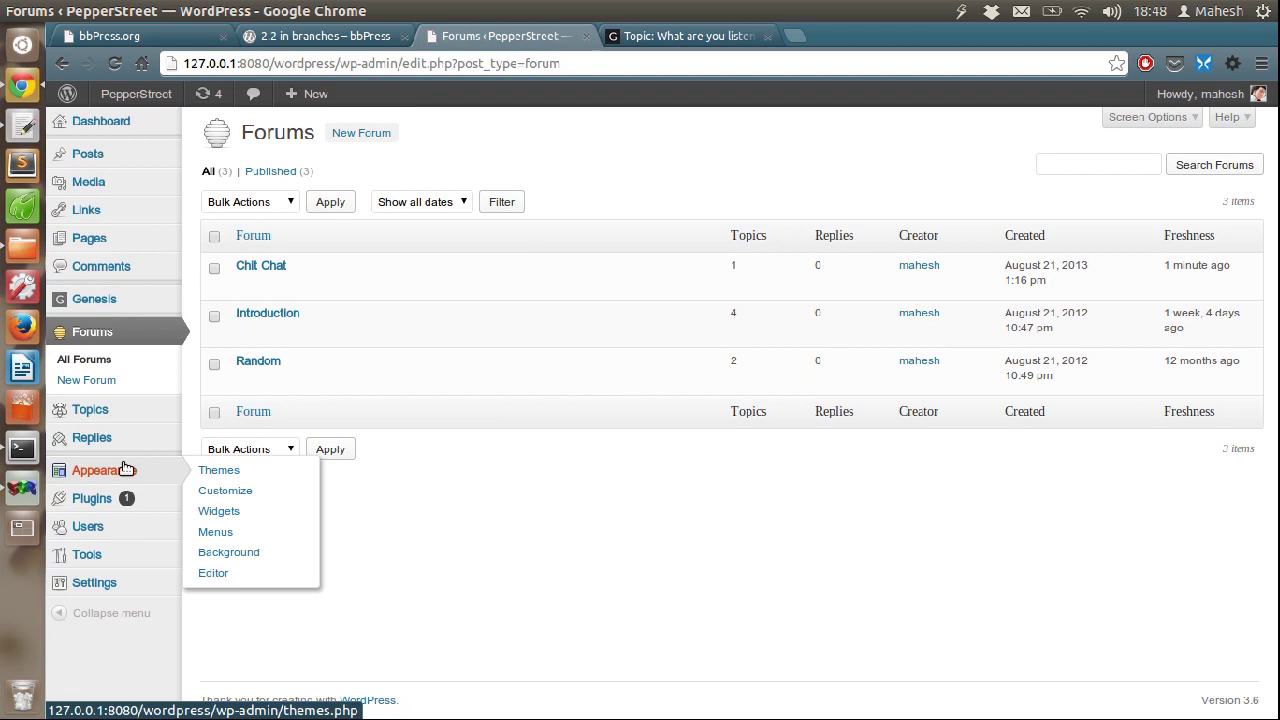
{"action": "left_click", "coordinate": [238, 530]}
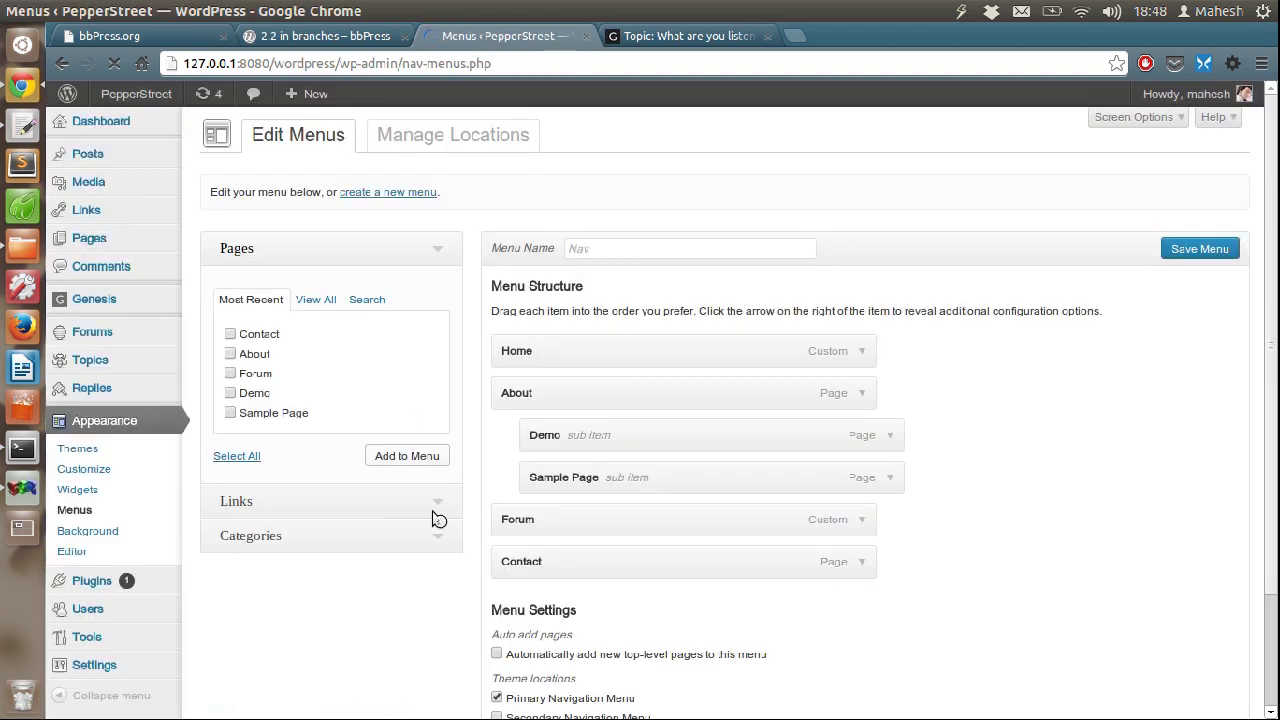
{"action": "scroll", "coordinate": [1272, 325], "scroll_direction": "down", "scroll_amount": 2}
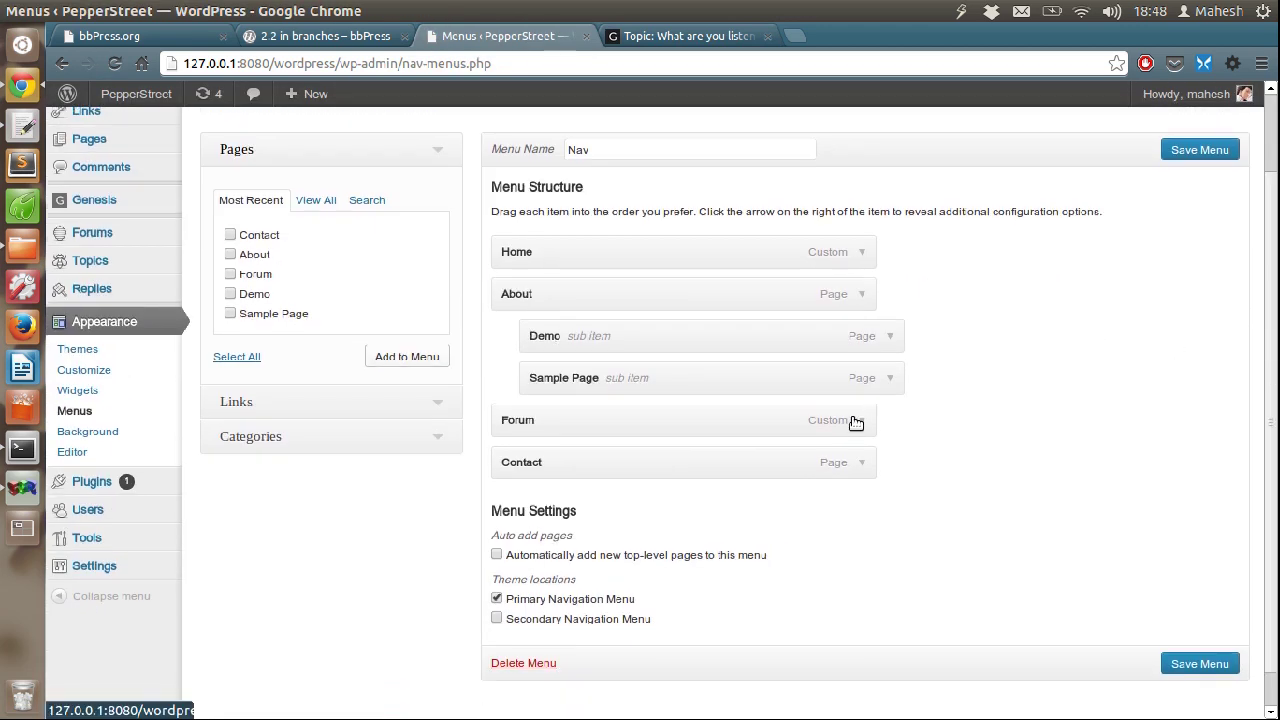
{"action": "left_click", "coordinate": [865, 421]}
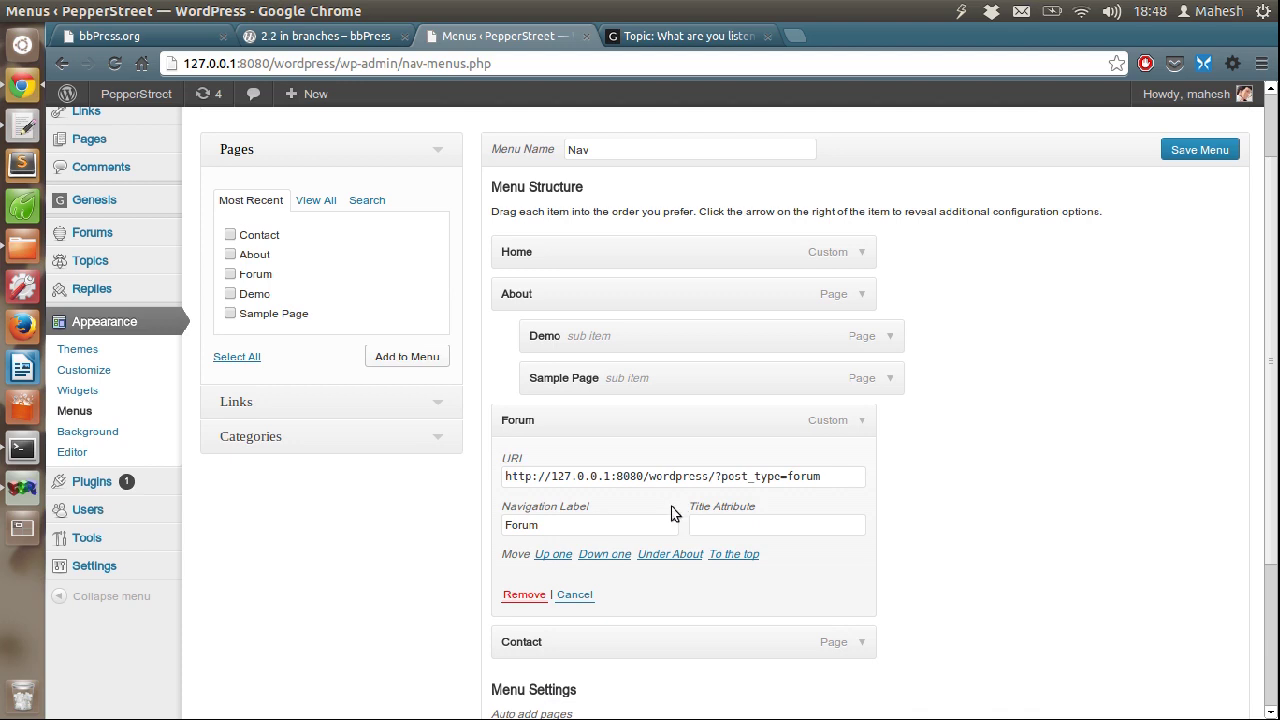
{"action": "scroll", "coordinate": [1240, 455], "scroll_direction": "down", "scroll_amount": 2}
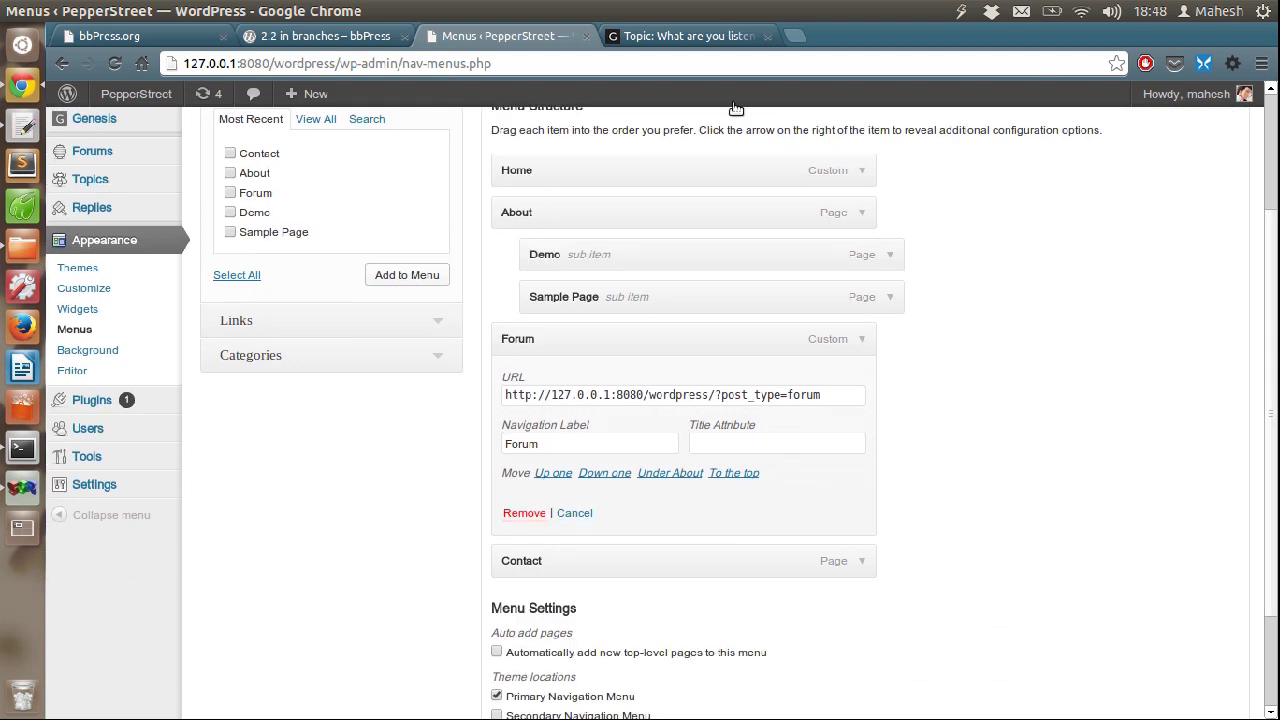
Show the custom link fields in the menu editor and open the list of all forums in a new tab
{"action": "left_click", "coordinate": [430, 322]}
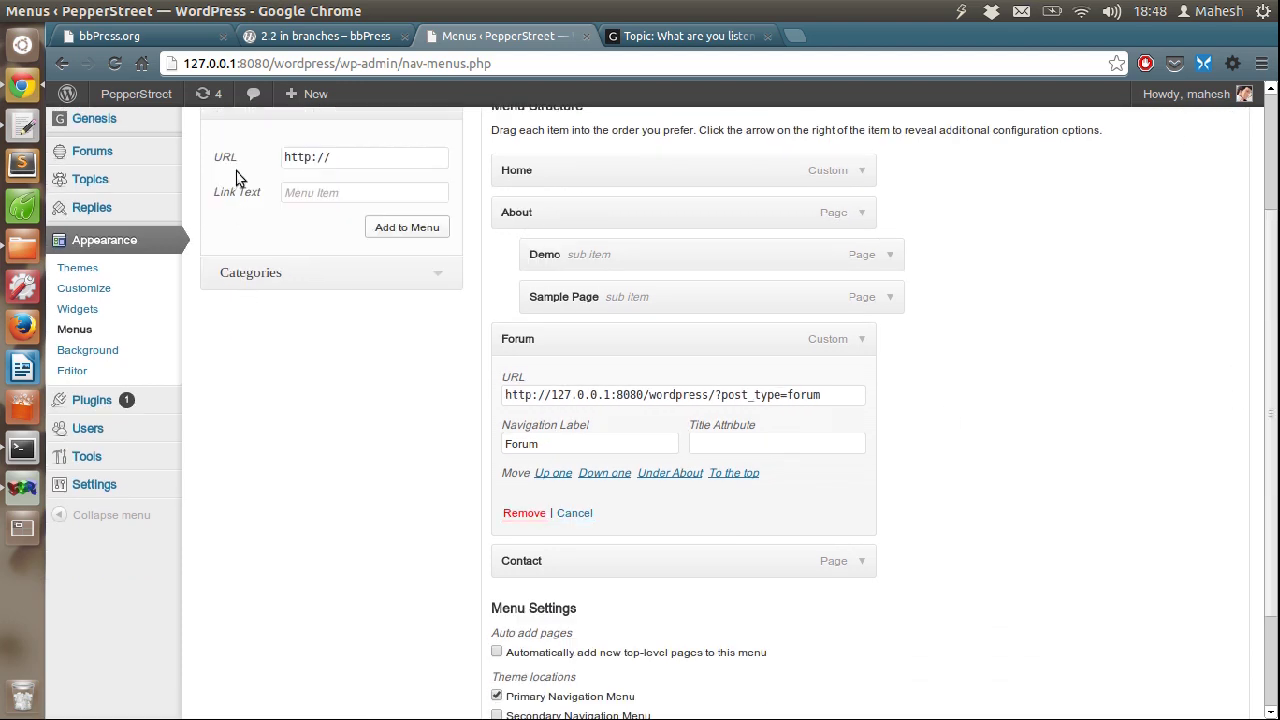
{"action": "left_click", "coordinate": [355, 157]}
{"action": "mouse_move", "coordinate": [125, 150]}
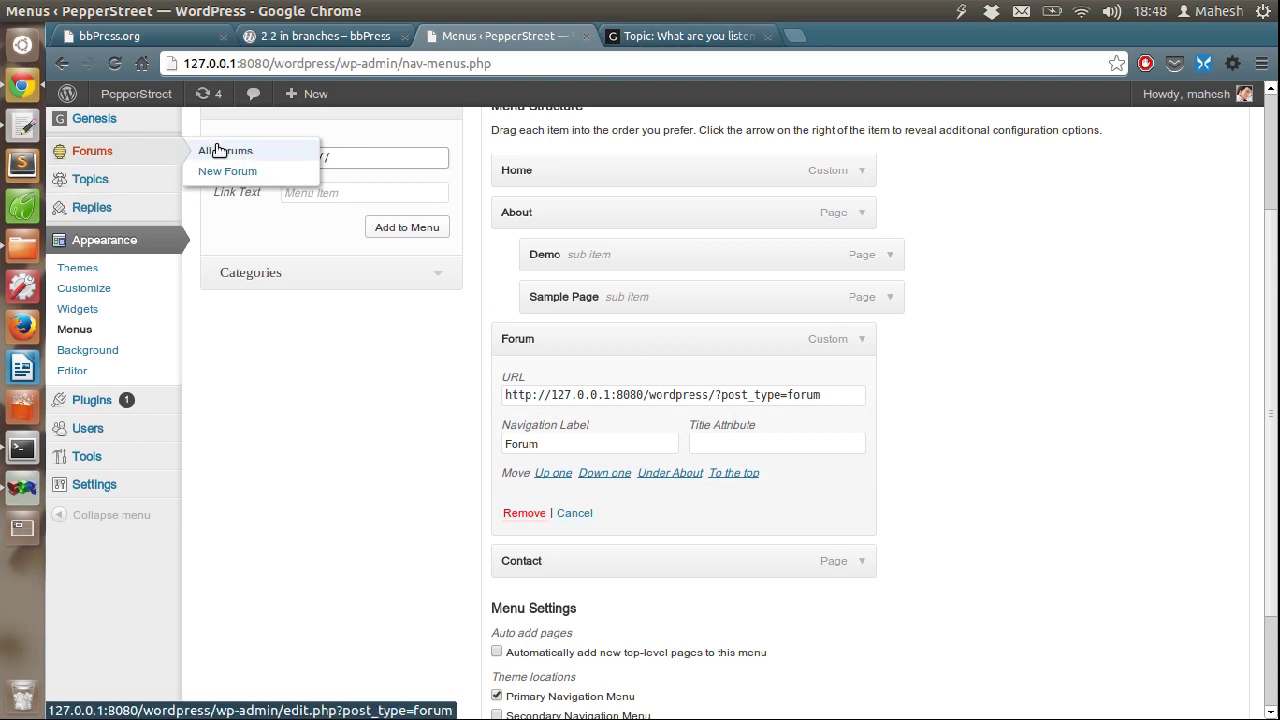
{"action": "right_click", "coordinate": [218, 150]}
{"action": "left_click", "coordinate": [235, 158]}
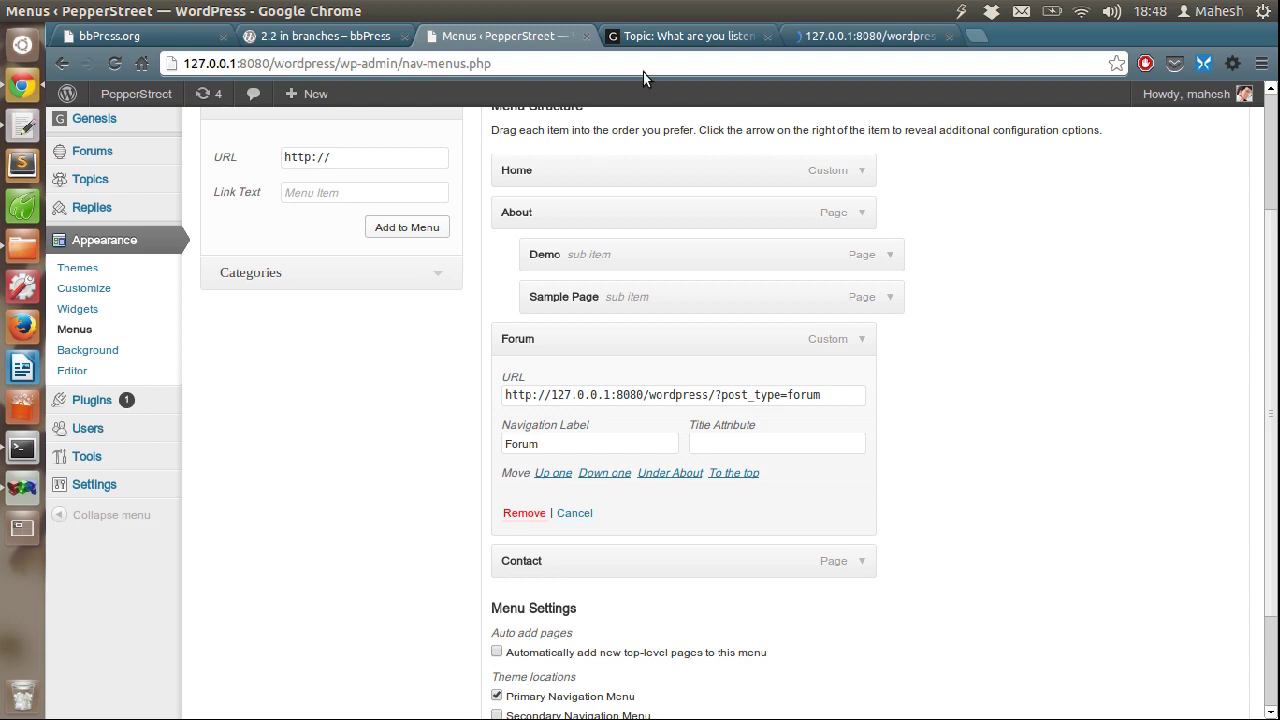
{"action": "left_click", "coordinate": [805, 40]}
Copy the address of the Introduction forum's public page and return to the link text field of the menu editor's custom link
{"action": "mouse_move", "coordinate": [297, 332]}
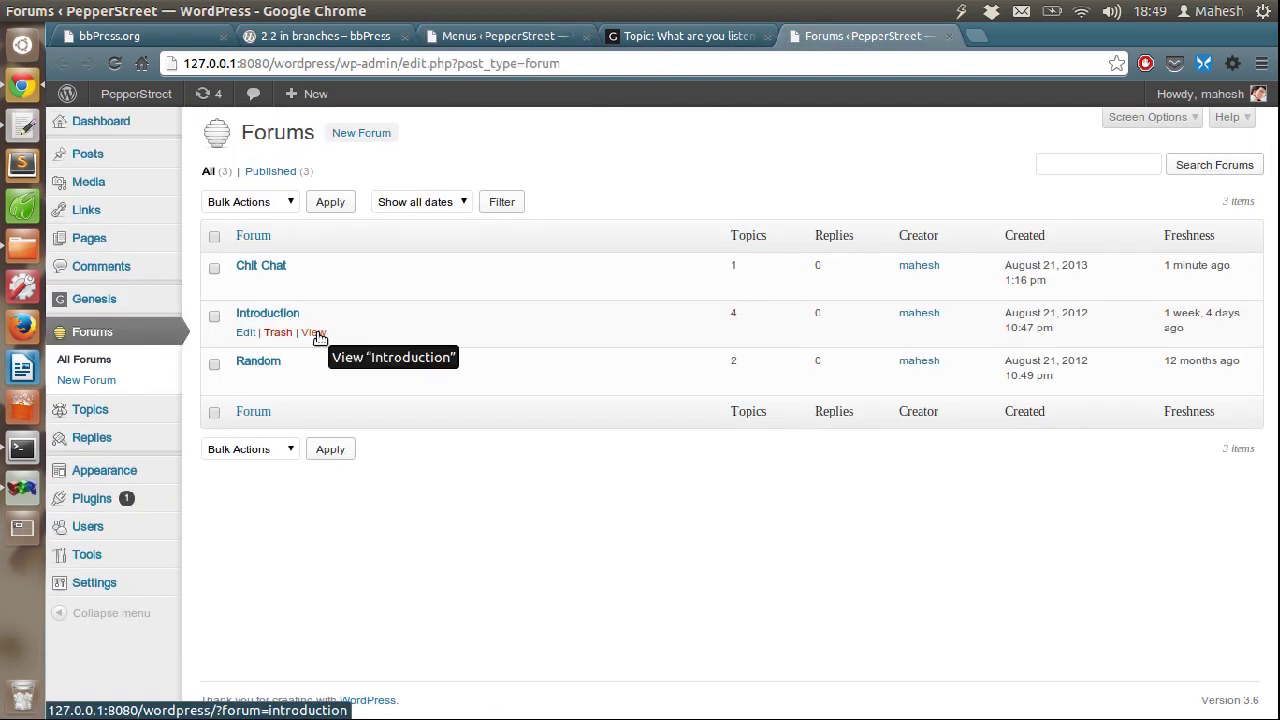
{"action": "right_click", "coordinate": [319, 338]}
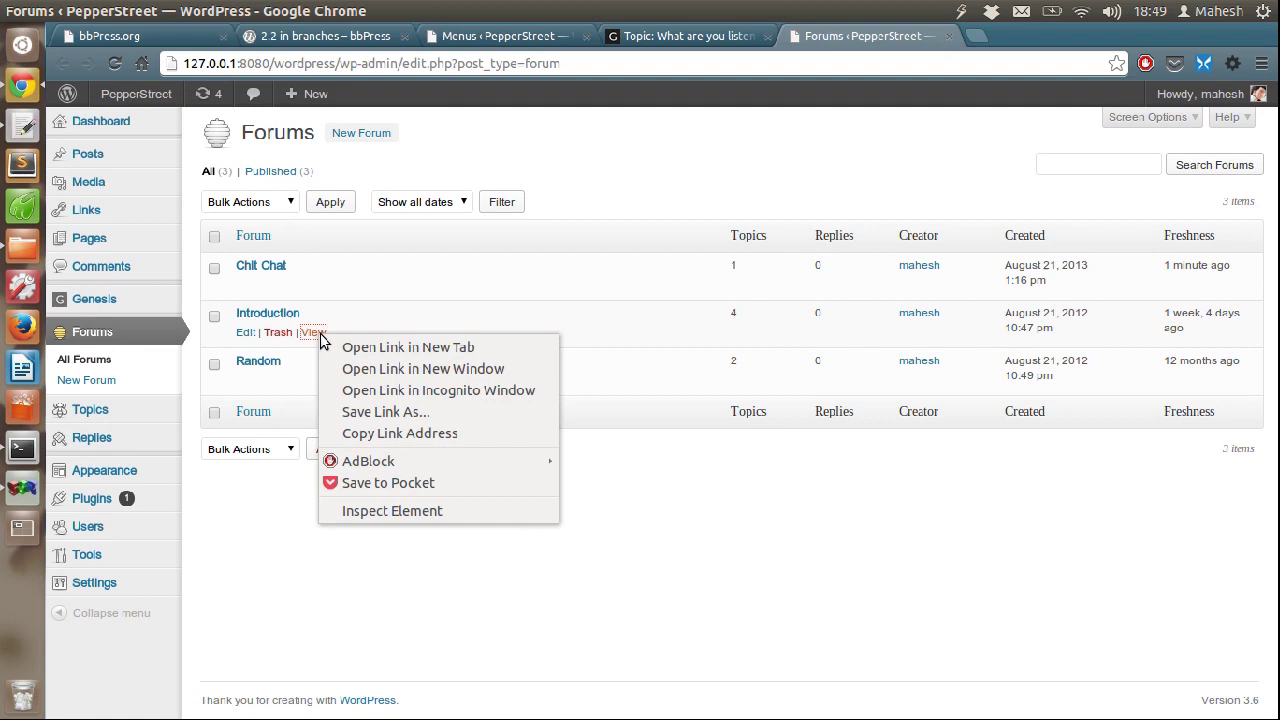
{"action": "left_click", "coordinate": [365, 430]}
{"action": "left_click", "coordinate": [528, 35]}
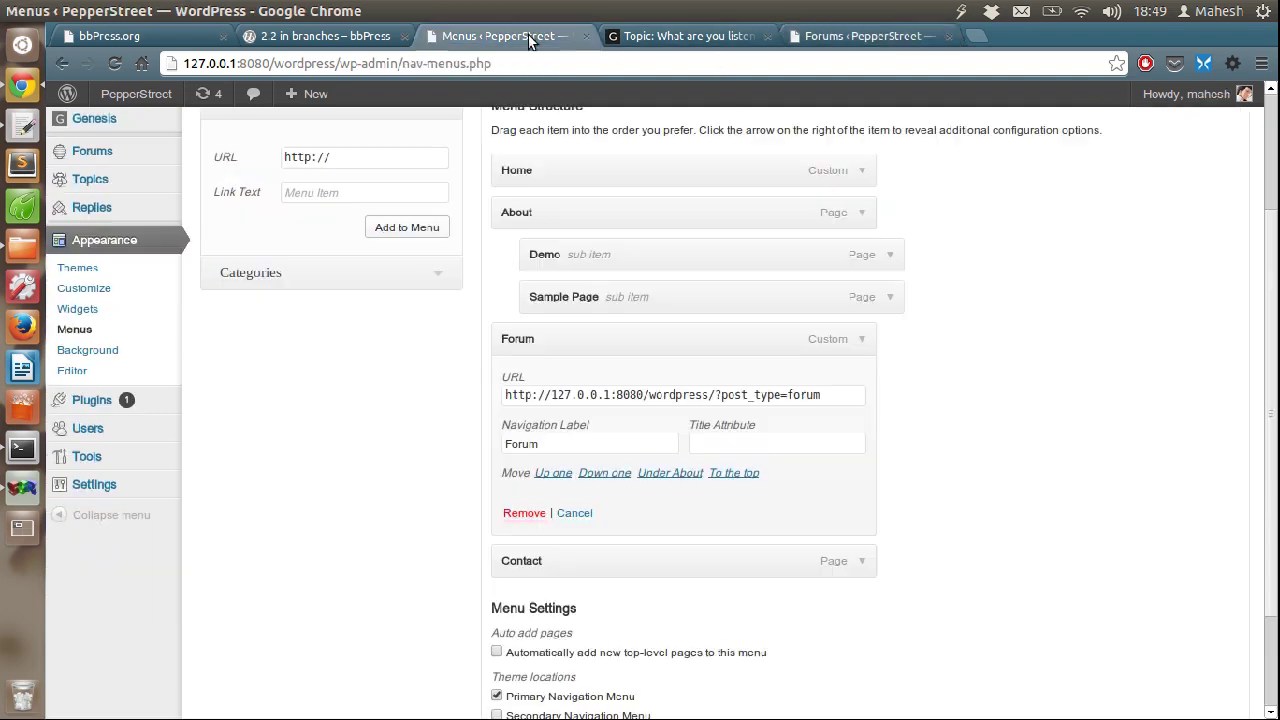
{"action": "left_click", "coordinate": [333, 192]}
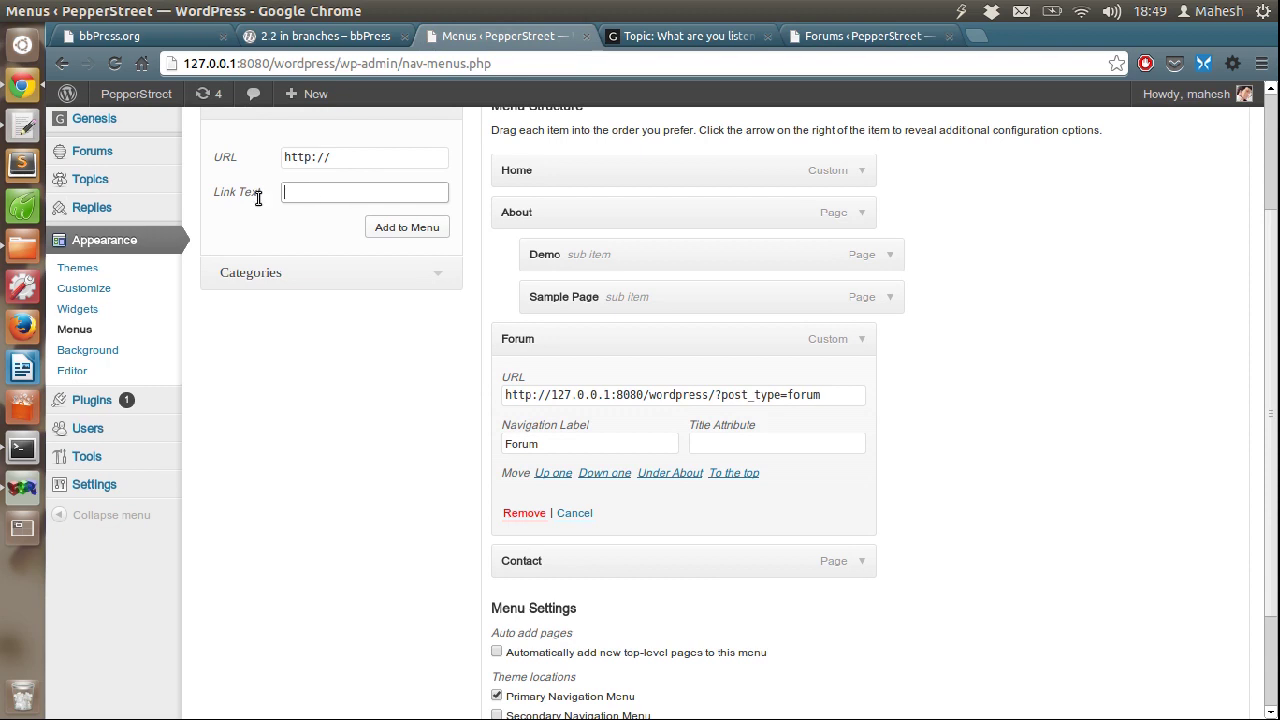
{"action": "left_click", "coordinate": [391, 235]}
{"action": "left_click", "coordinate": [391, 233]}
Collapse the Forum item in the Nav menu and compare the menu structure with the public topic page's site navigation
{"action": "left_click", "coordinate": [868, 342]}
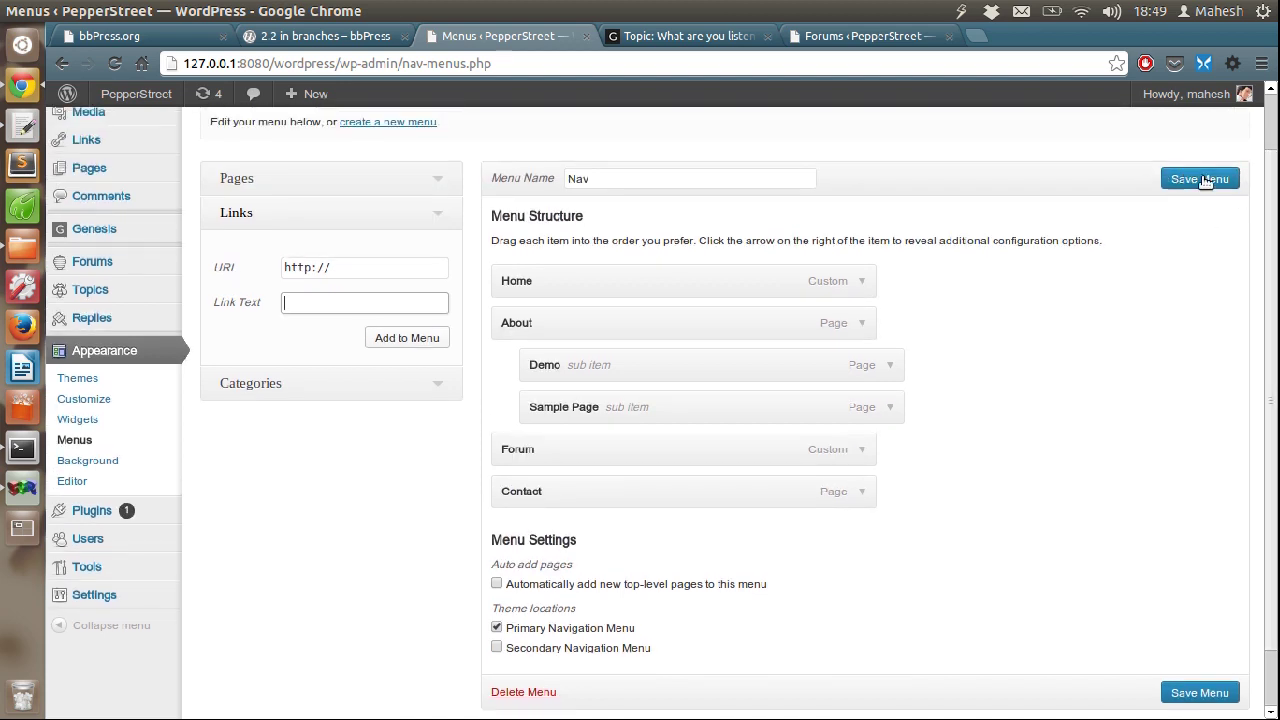
{"action": "scroll", "coordinate": [1272, 204], "scroll_direction": "up", "scroll_amount": 1}
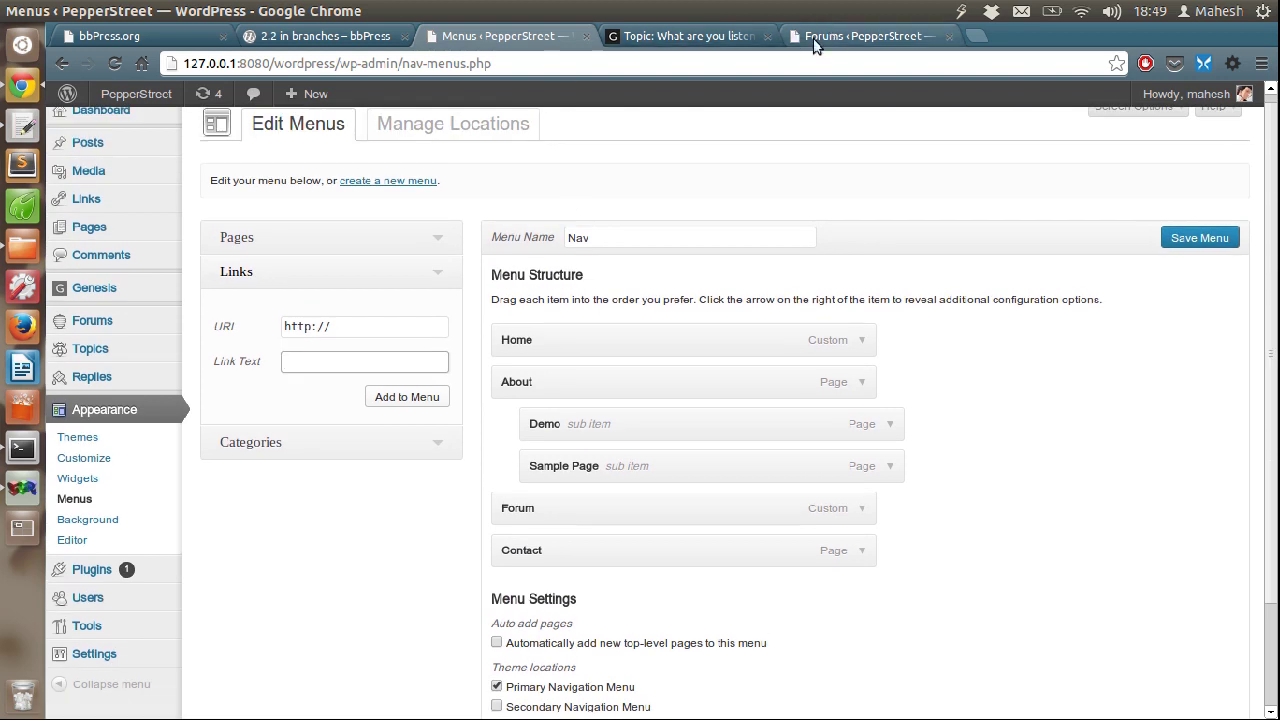
{"action": "left_click", "coordinate": [828, 31]}
{"action": "left_click", "coordinate": [727, 36]}
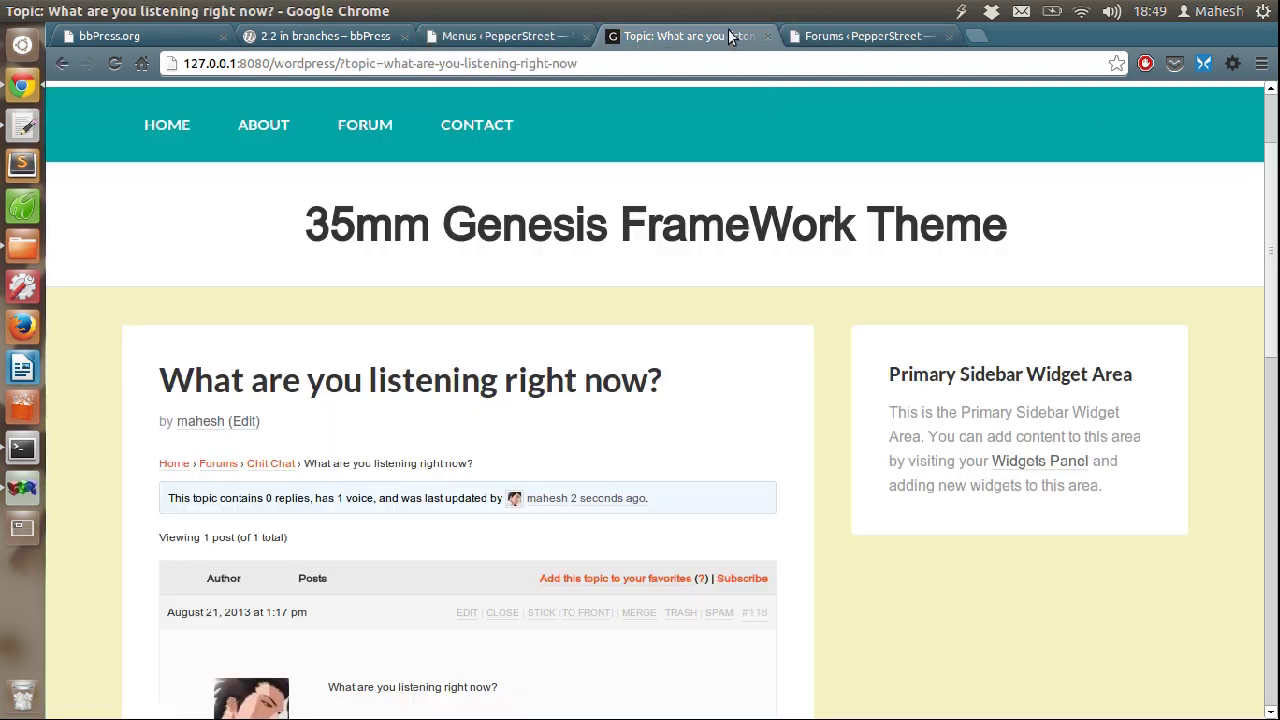
{"action": "left_click", "coordinate": [505, 40]}
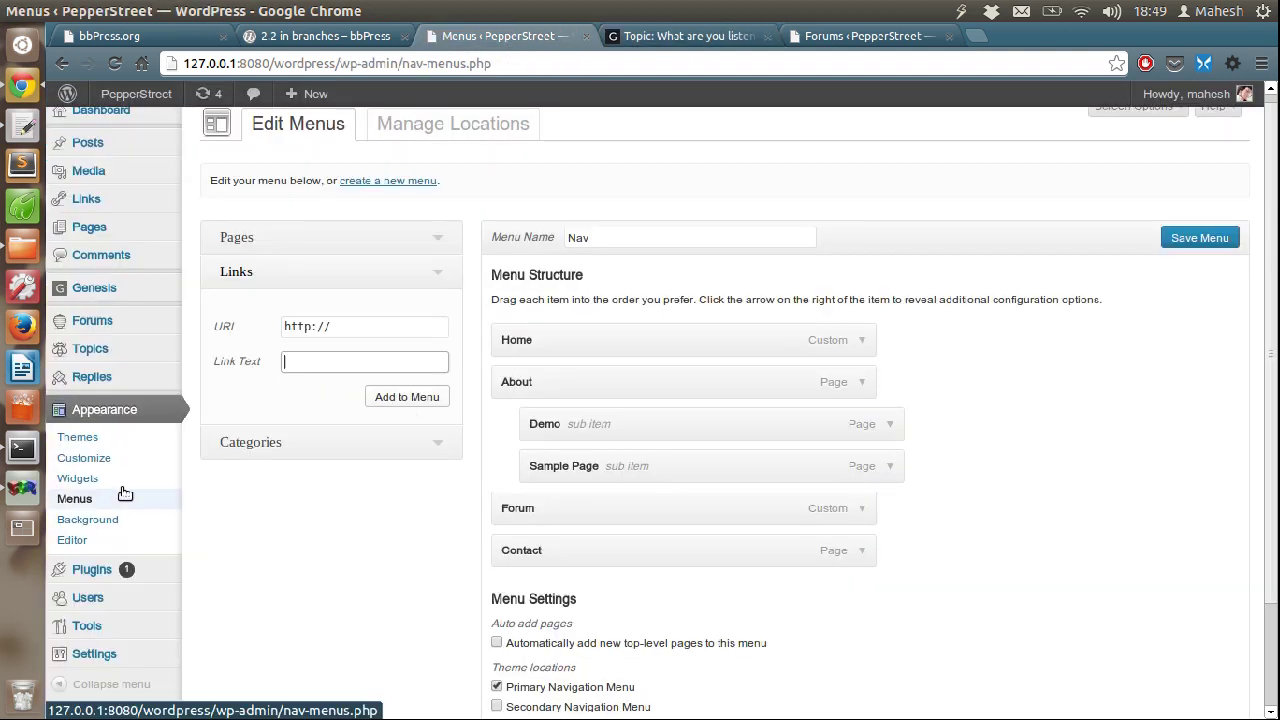
{"action": "left_click", "coordinate": [643, 41]}
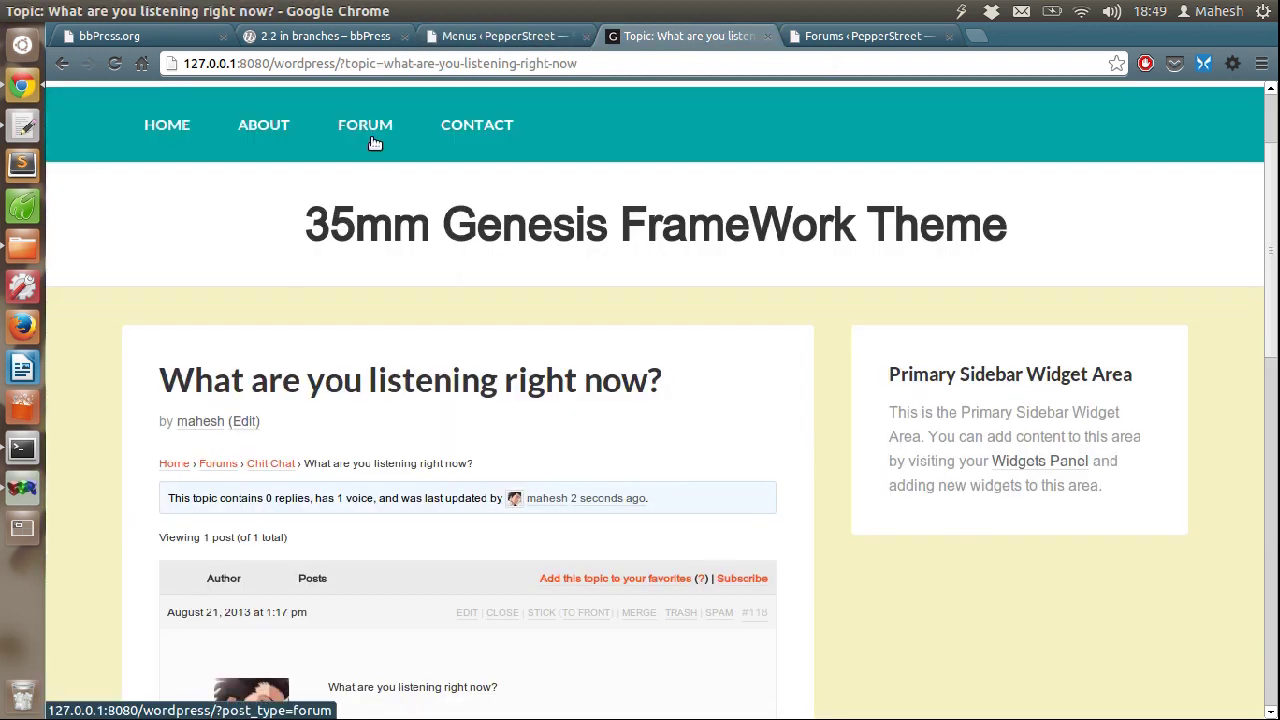
{"action": "left_click", "coordinate": [484, 39]}
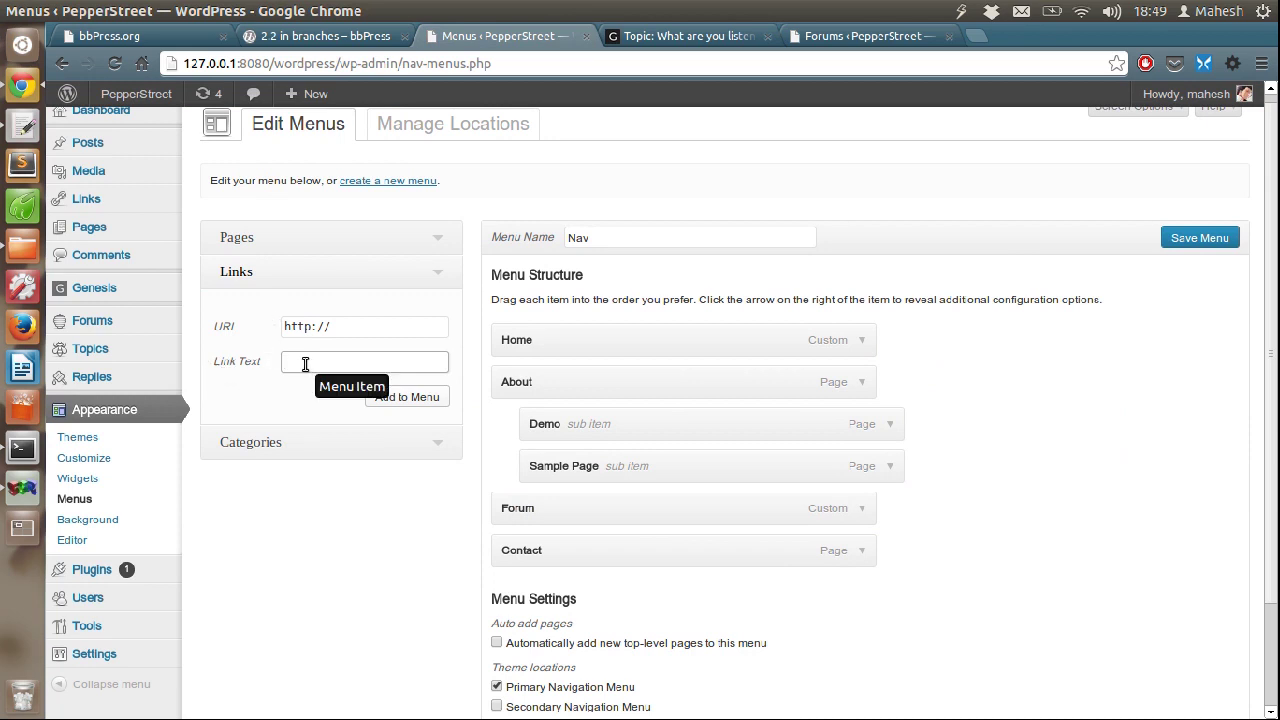
Open the list of all topics in the admin and look through its entries
{"action": "left_click", "coordinate": [340, 326]}
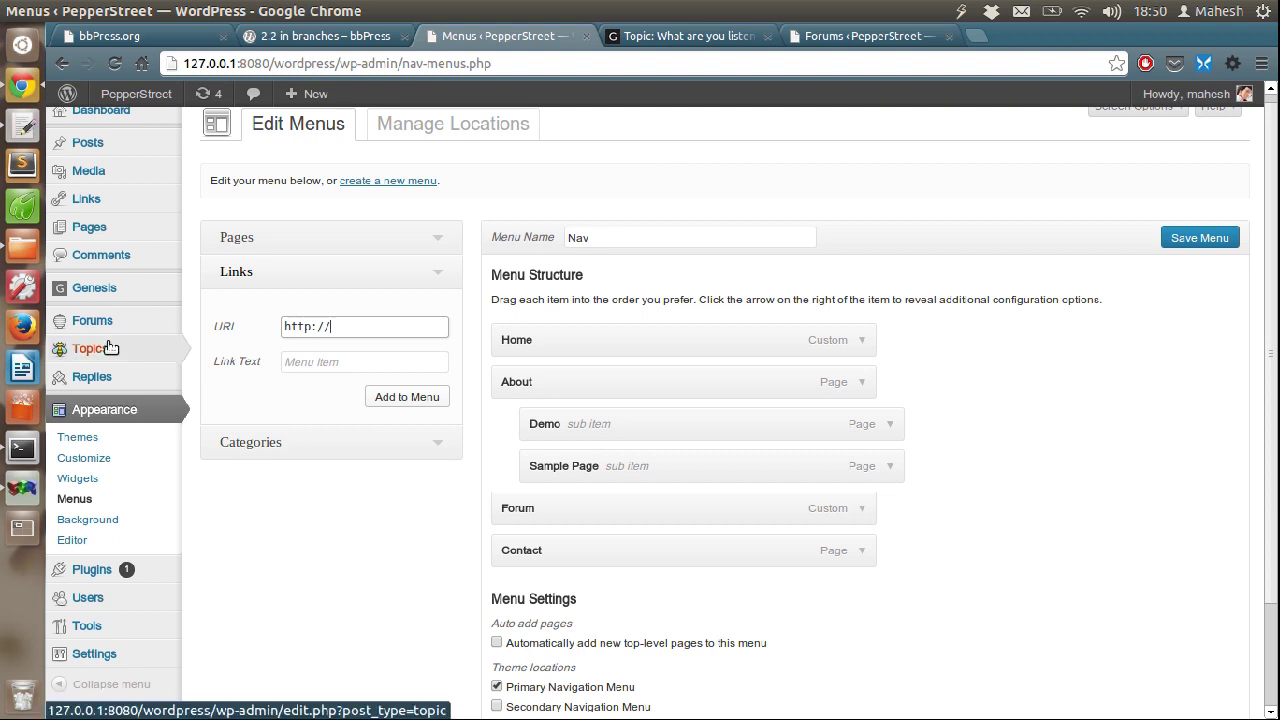
{"action": "mouse_move", "coordinate": [110, 347]}
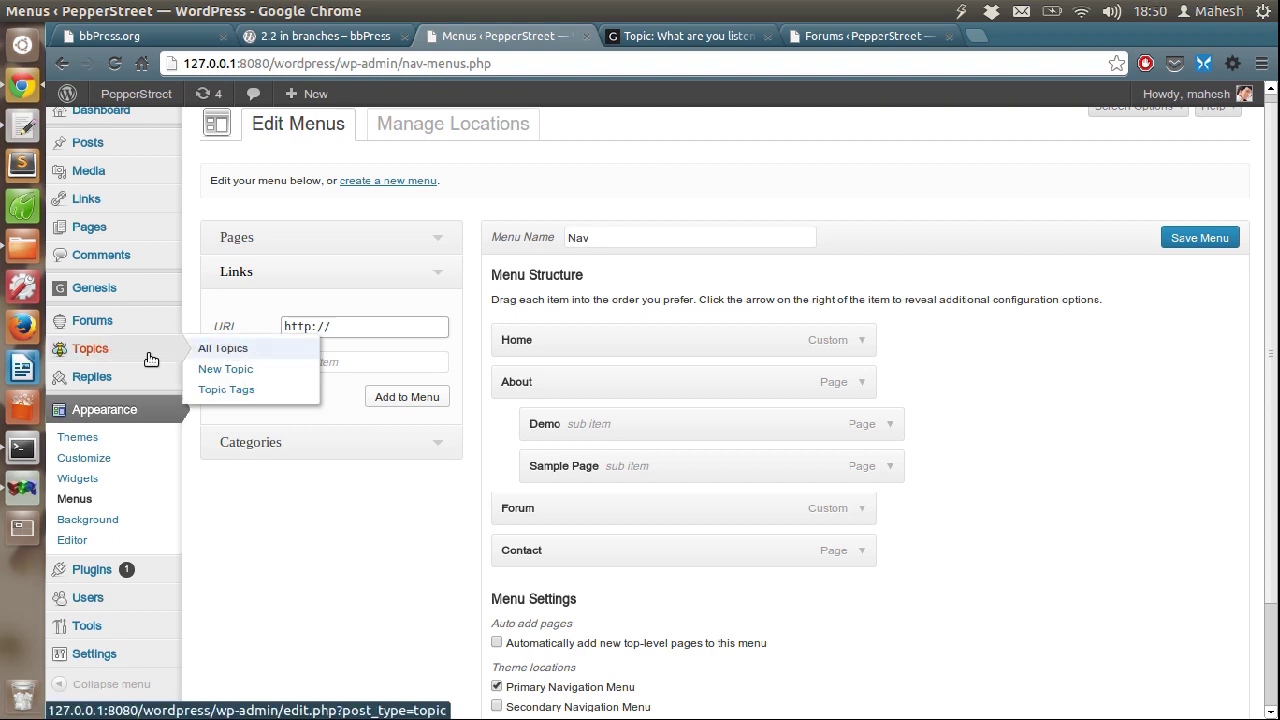
{"action": "left_click", "coordinate": [222, 350]}
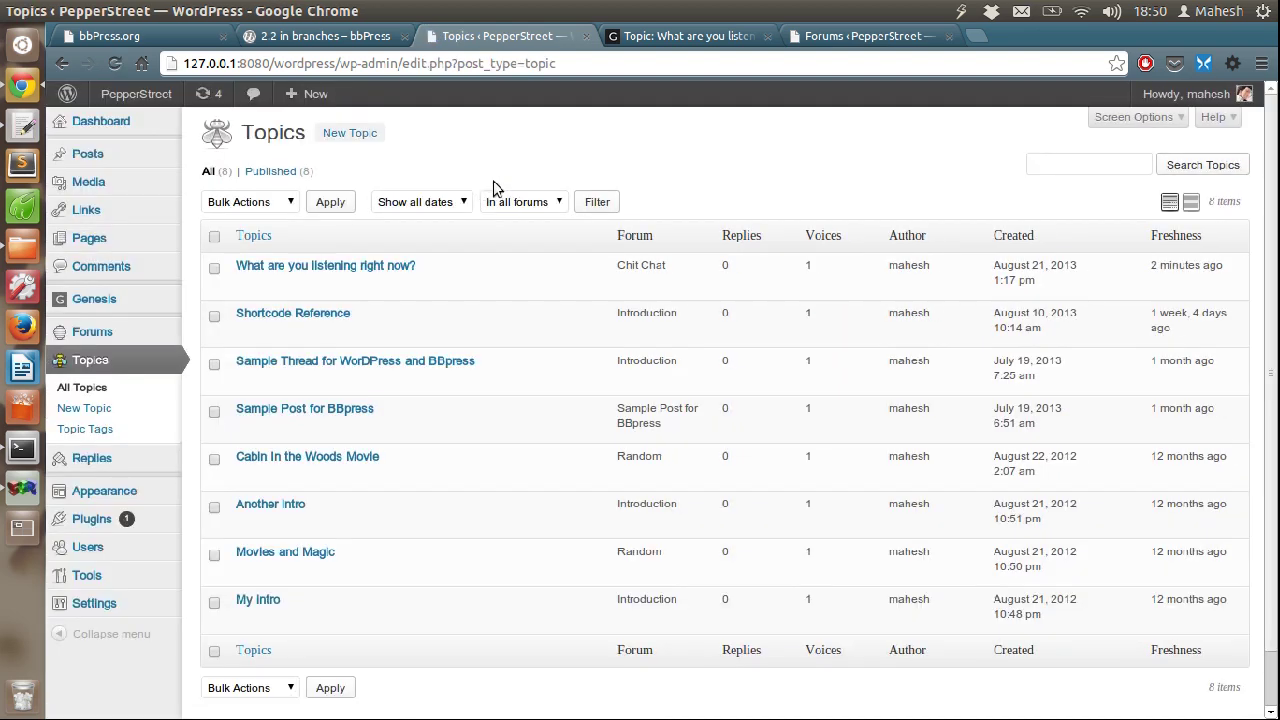
{"action": "scroll", "coordinate": [1274, 316], "scroll_direction": "down", "scroll_amount": 2}
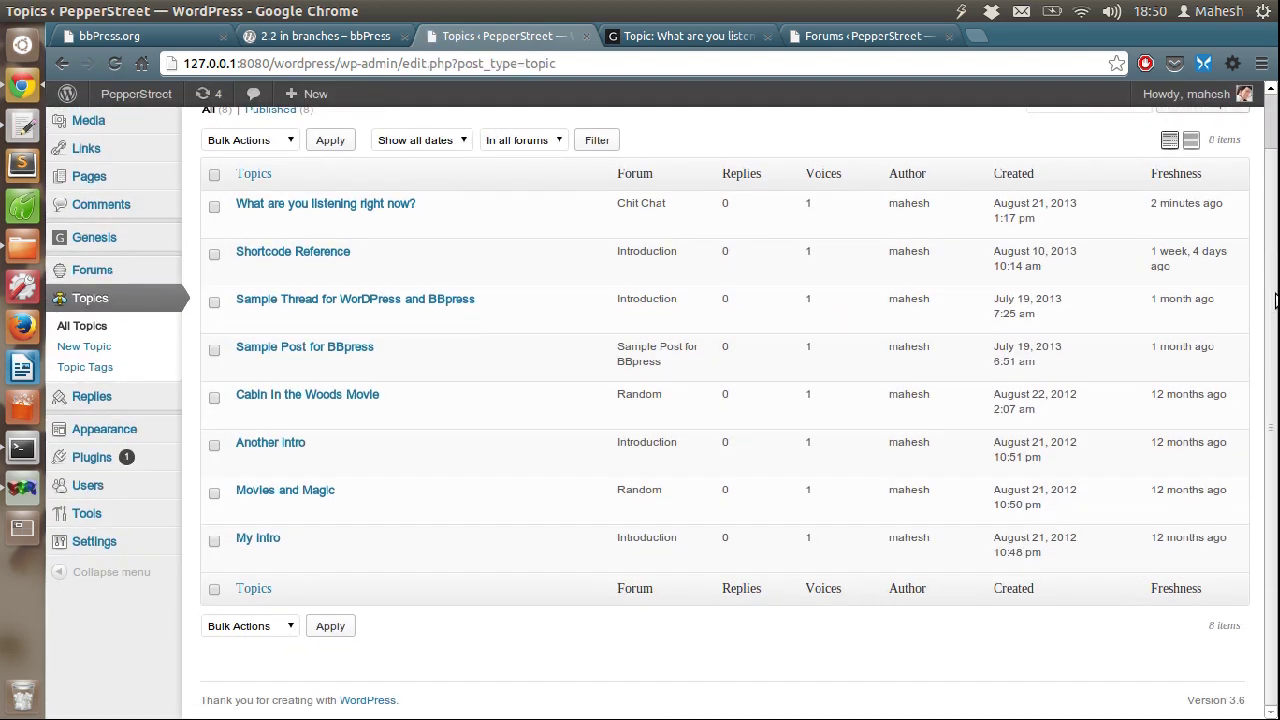
{"action": "scroll", "coordinate": [1274, 300], "scroll_direction": "up", "scroll_amount": 2}
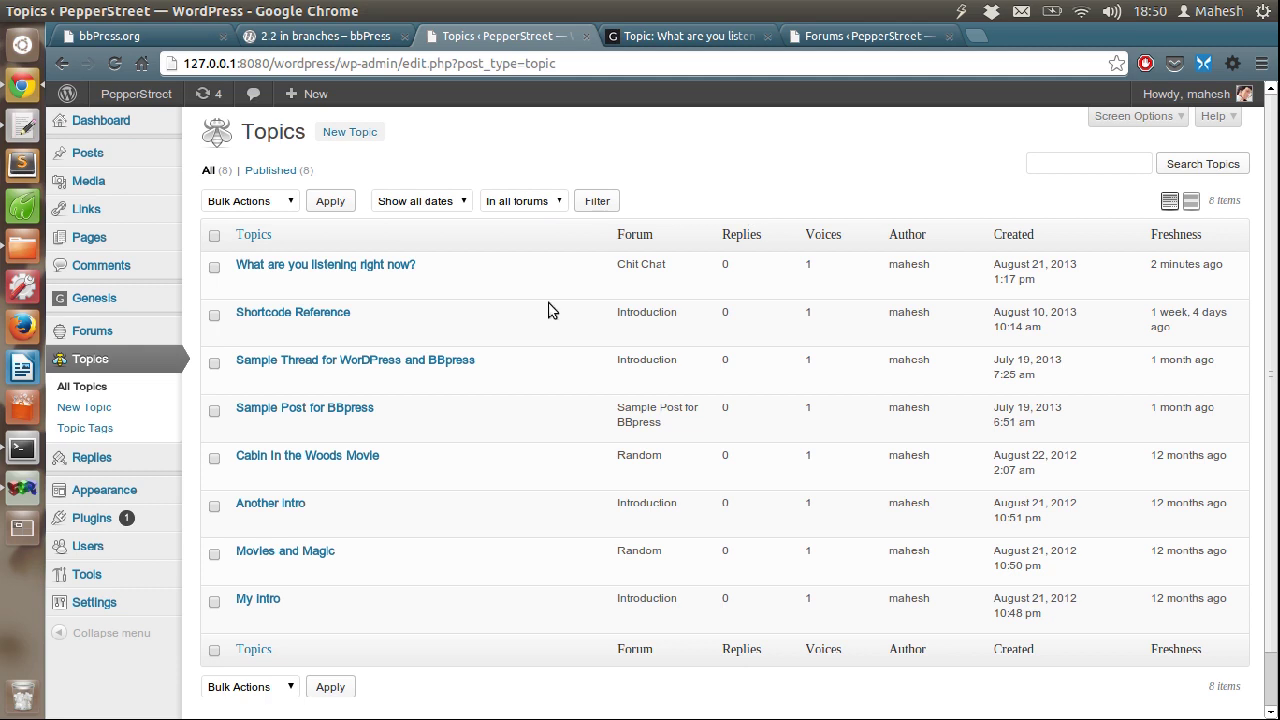
Examine the Topic Tags page with its name, slug and description fields, and open the list of all replies
{"action": "left_click", "coordinate": [88, 428]}
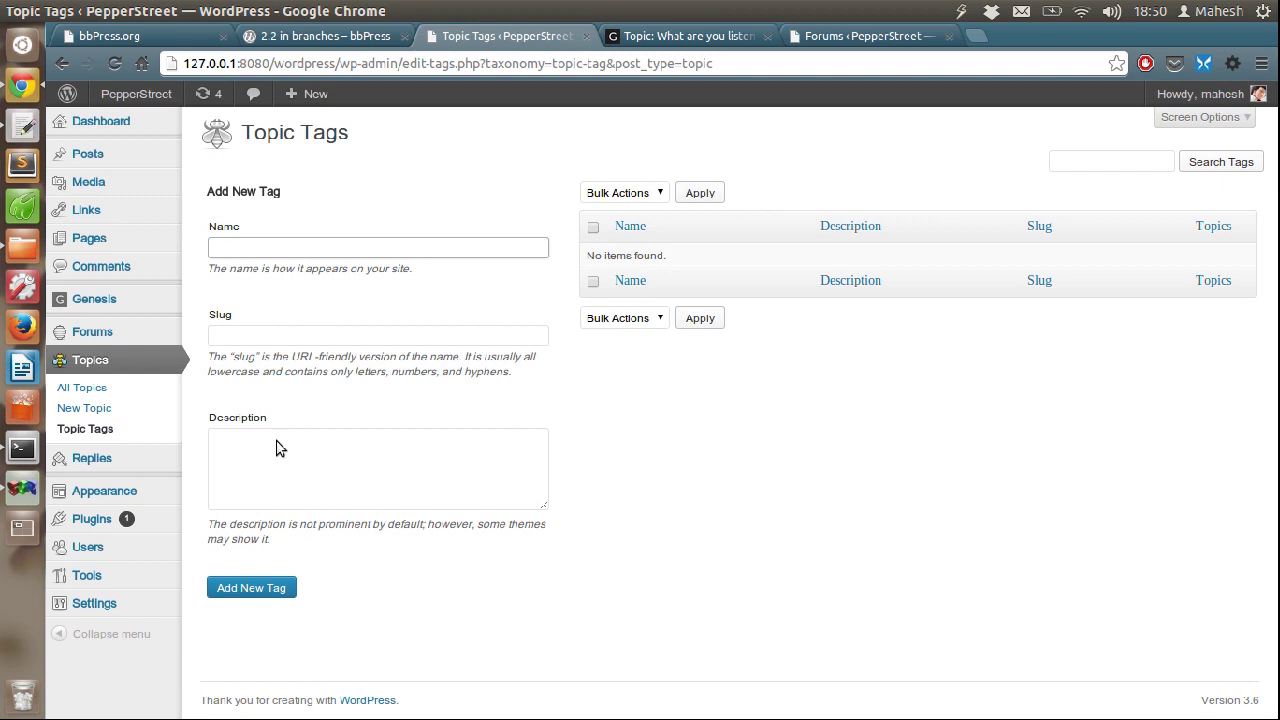
{"action": "triple_click", "coordinate": [631, 258]}
{"action": "left_click", "coordinate": [483, 292]}
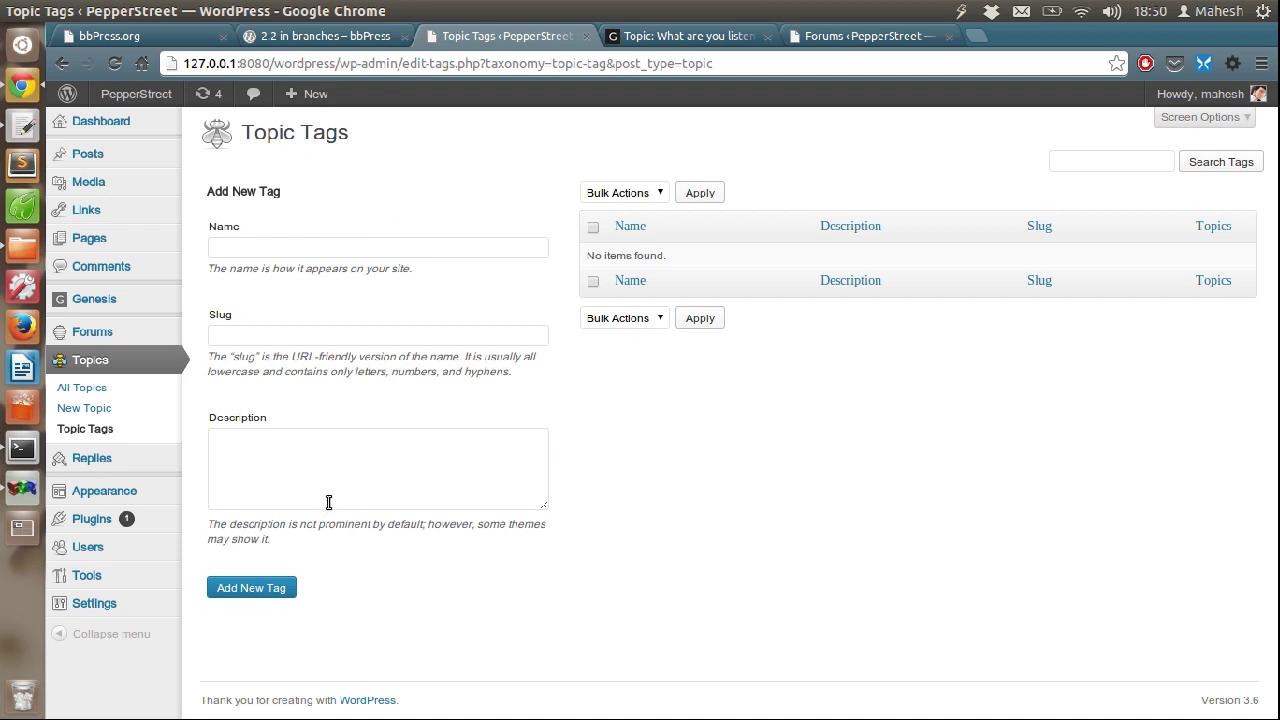
{"action": "left_click", "coordinate": [322, 456]}
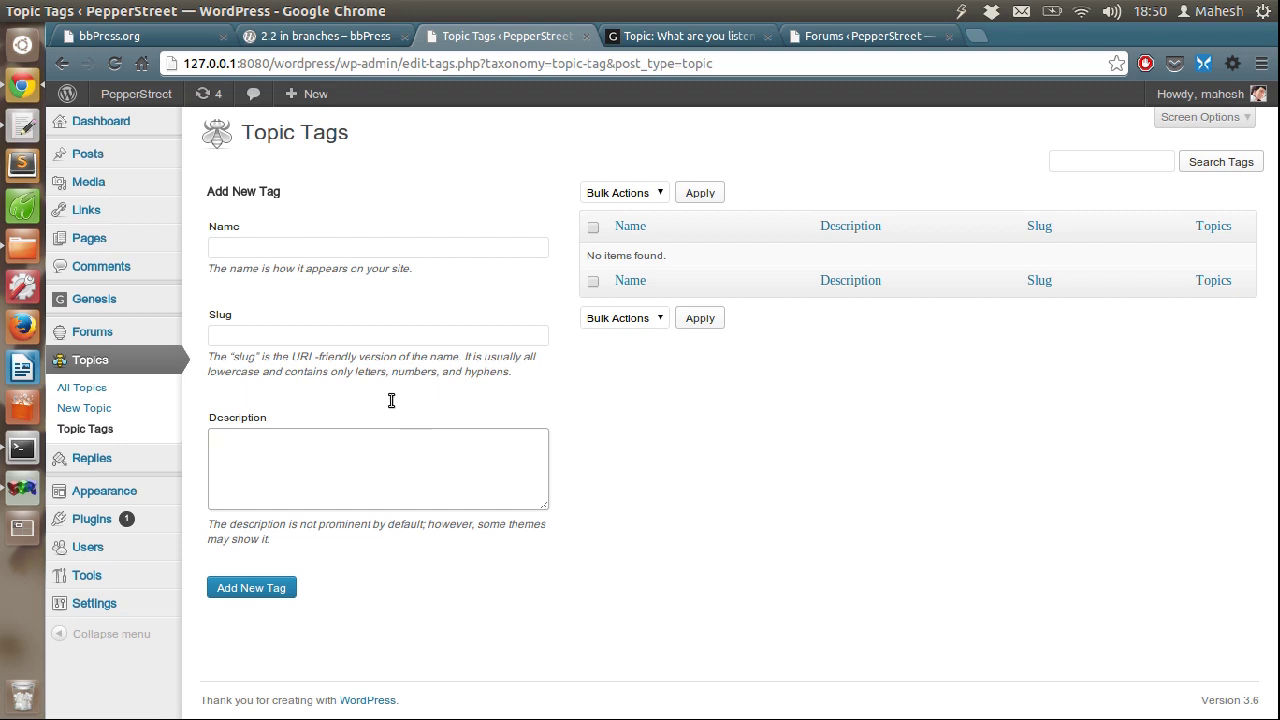
{"action": "left_click", "coordinate": [280, 254]}
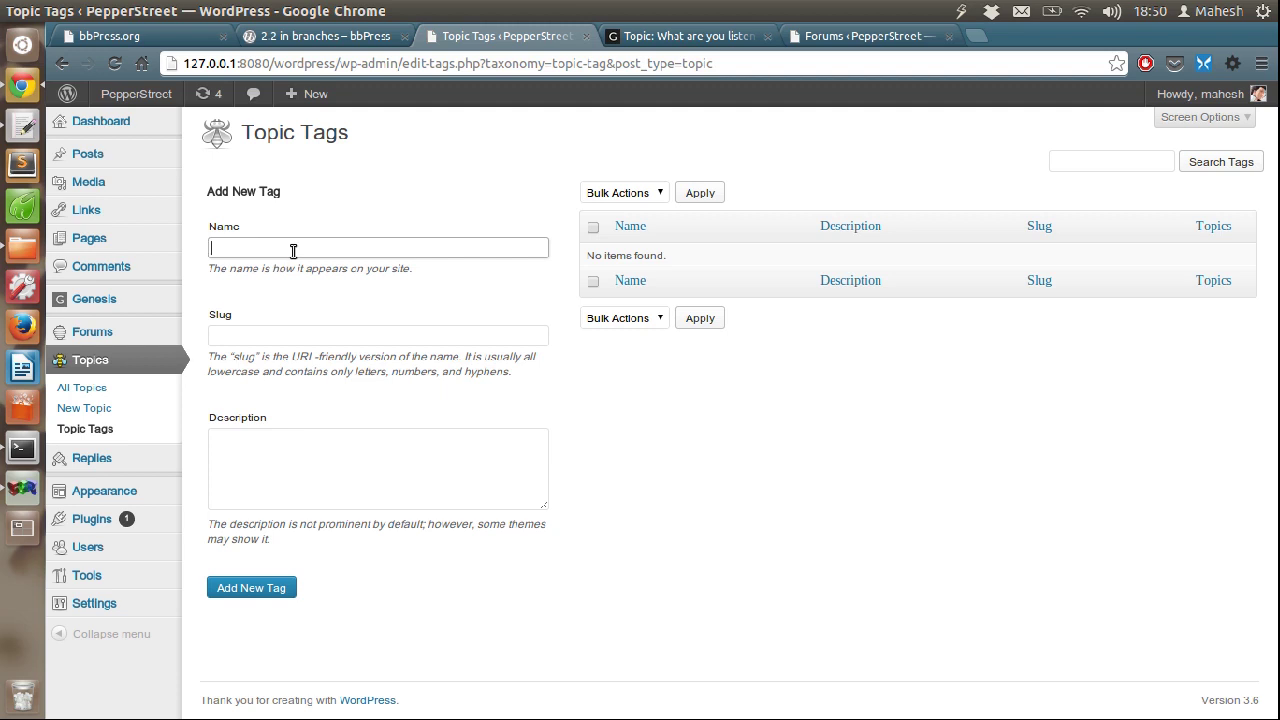
{"action": "mouse_move", "coordinate": [100, 460]}
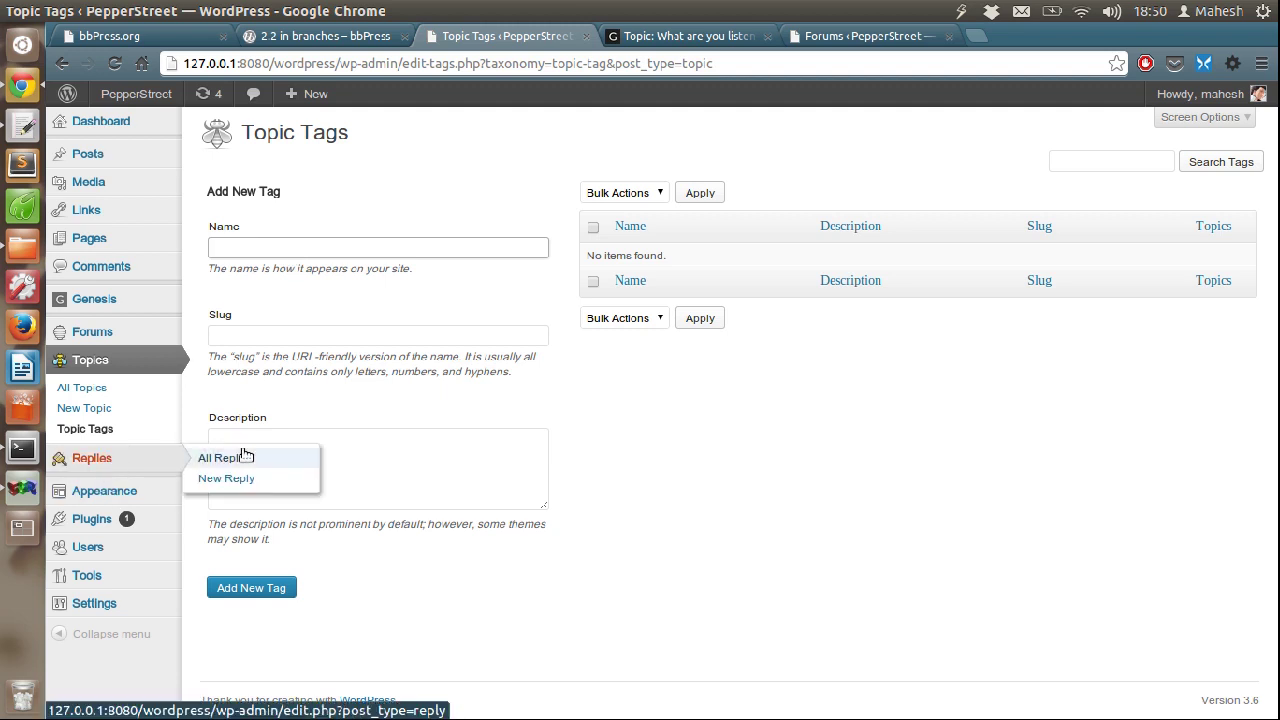
{"action": "left_click", "coordinate": [147, 455]}
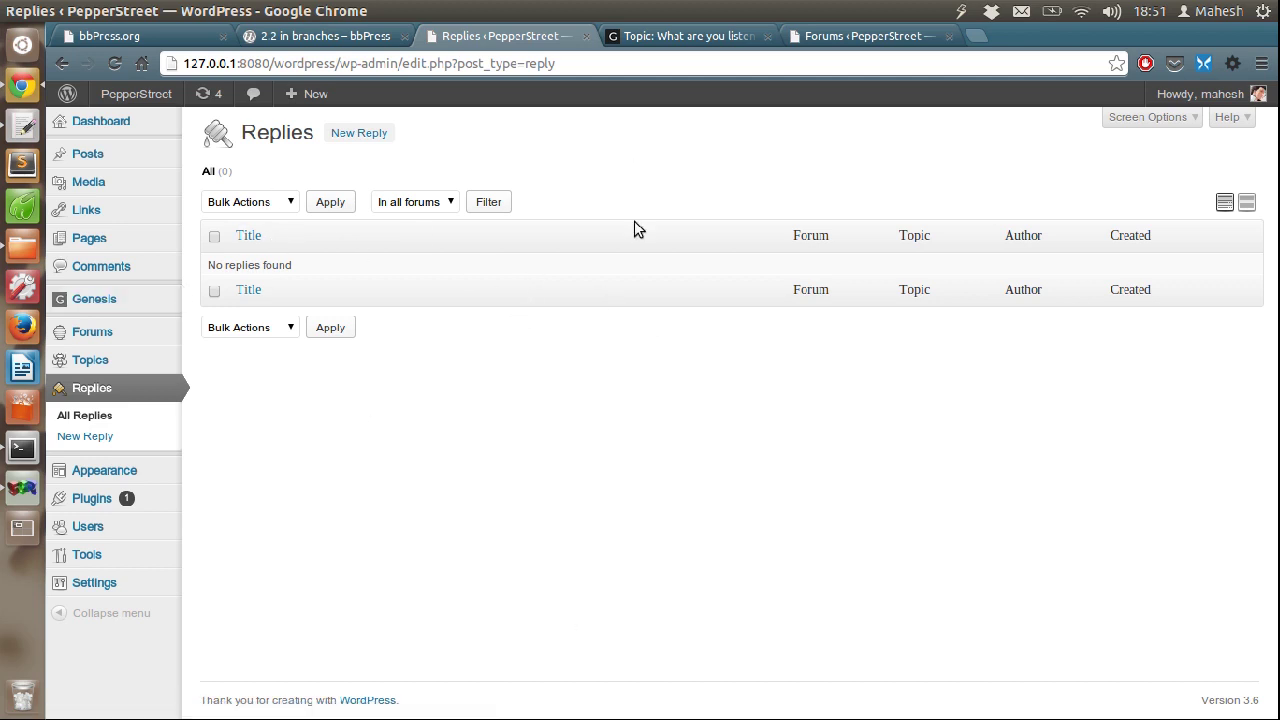
Go from the public topic page to the Forums index through its breadcrumb and review the listed forums
{"action": "left_click", "coordinate": [657, 36]}
{"action": "scroll", "coordinate": [480, 280], "scroll_direction": "down", "scroll_amount": 5}
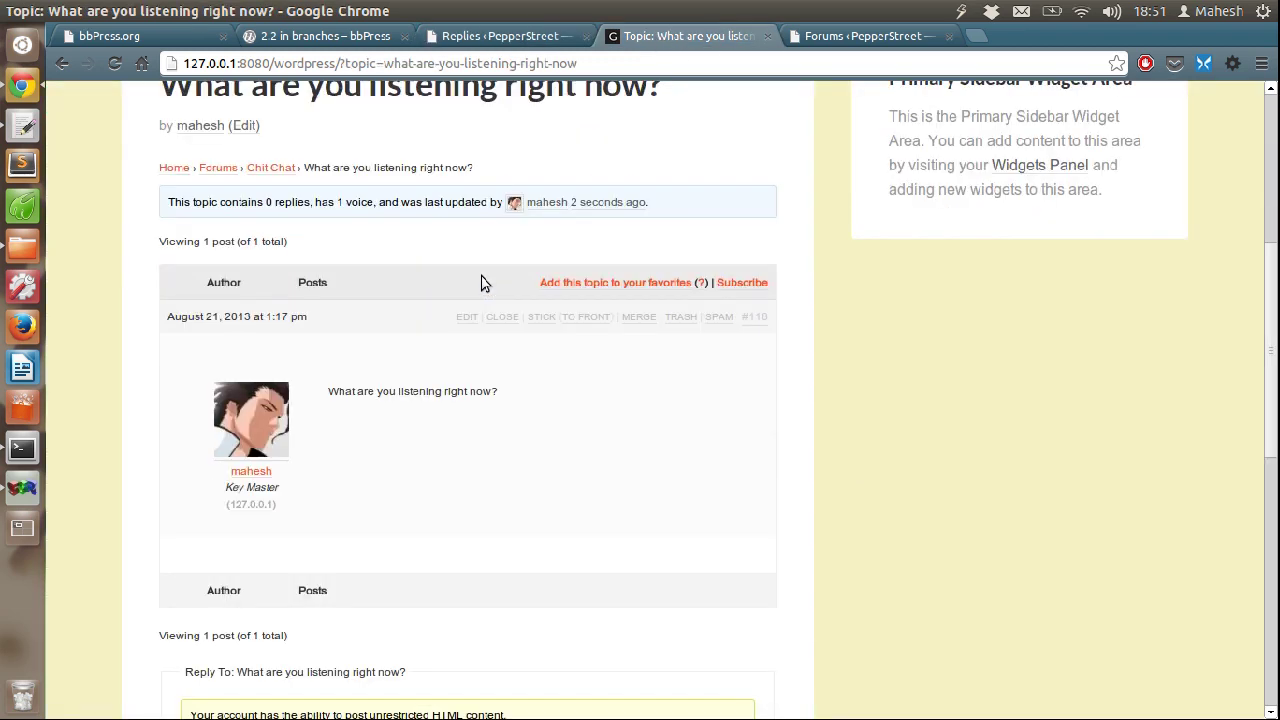
{"action": "scroll", "coordinate": [483, 280], "scroll_direction": "up", "scroll_amount": 3}
{"action": "left_click", "coordinate": [214, 272]}
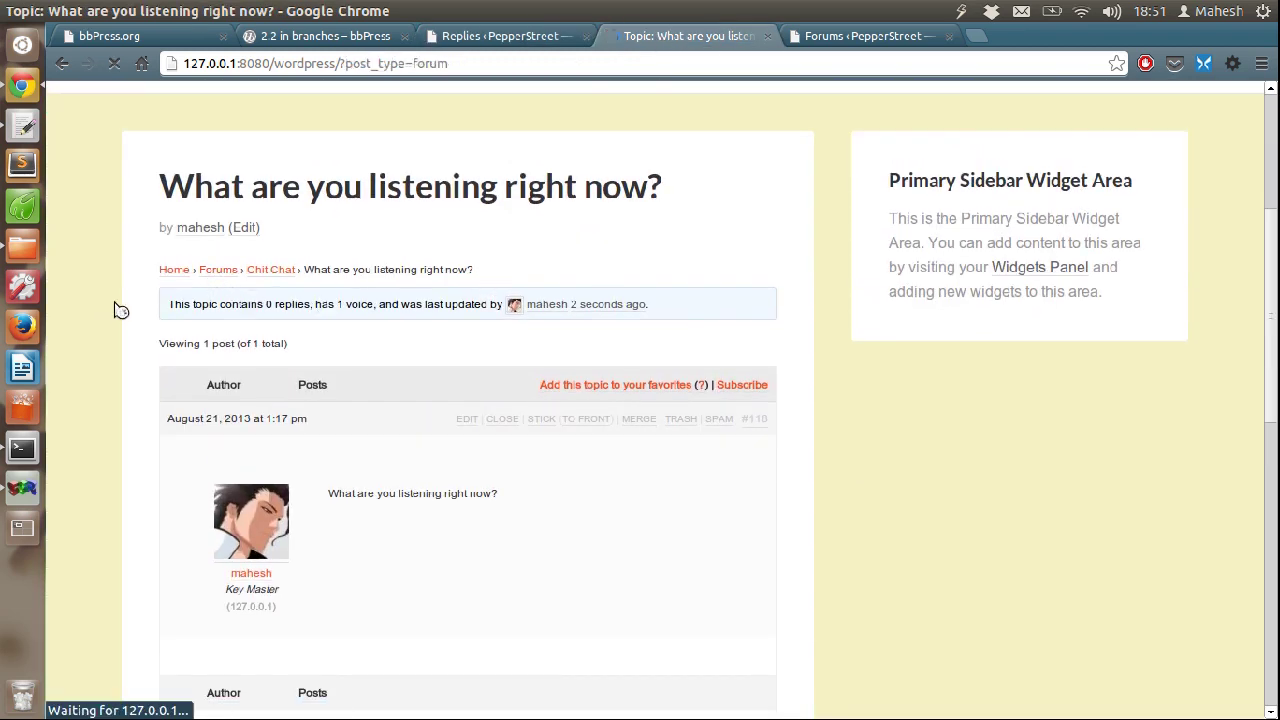
{"action": "scroll", "coordinate": [1248, 471], "scroll_direction": "down", "scroll_amount": 5}
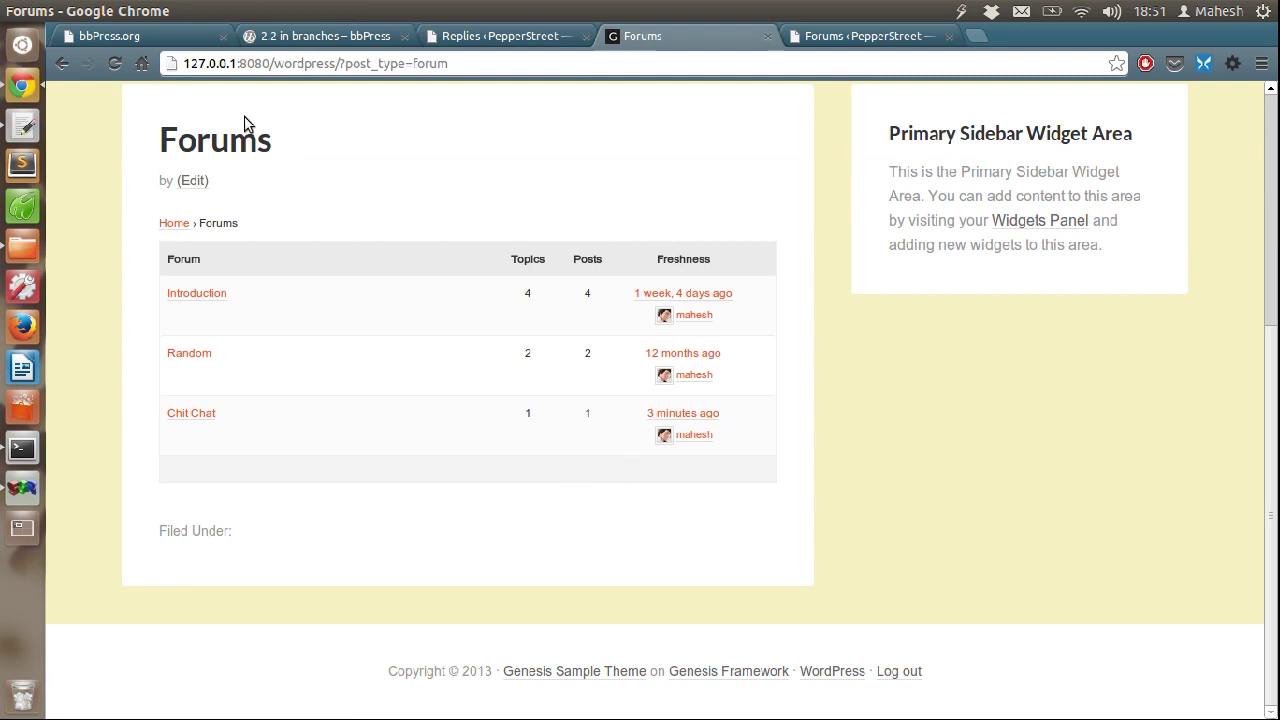
Open the Themes page on bbPress.org to read about theme support and return to the public Forums index
{"action": "left_click", "coordinate": [181, 40]}
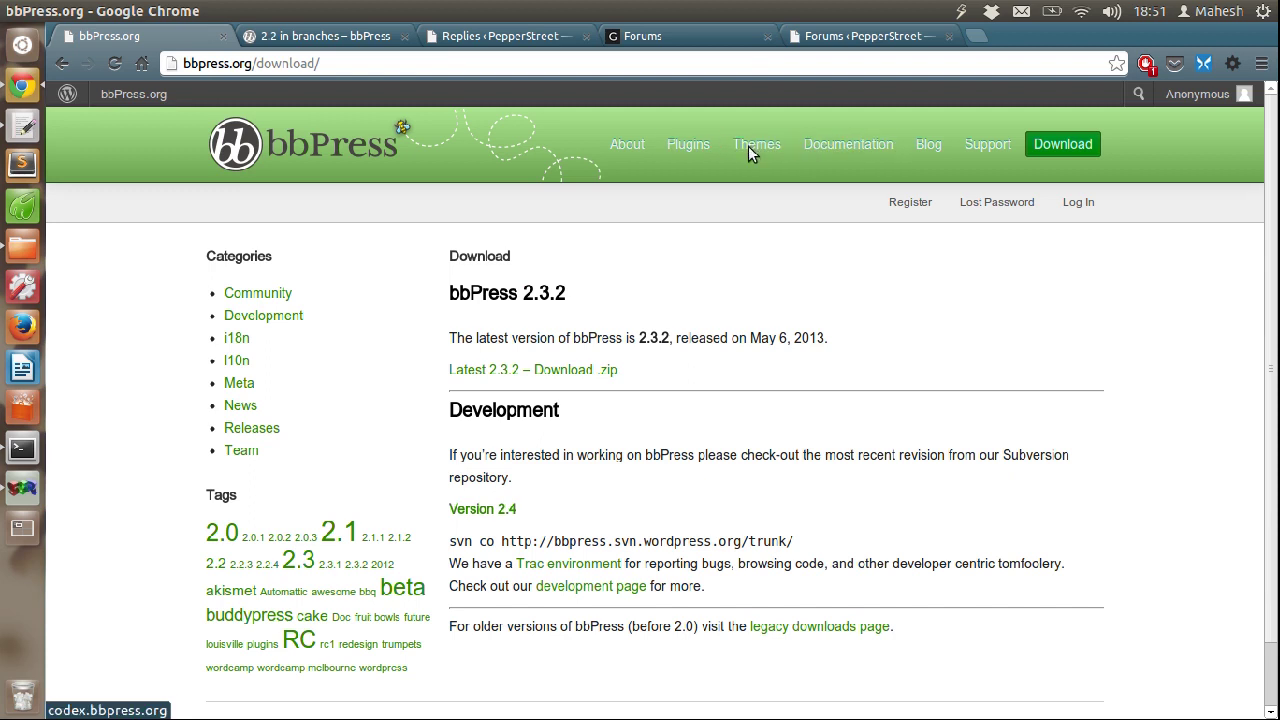
{"action": "left_click", "coordinate": [752, 147]}
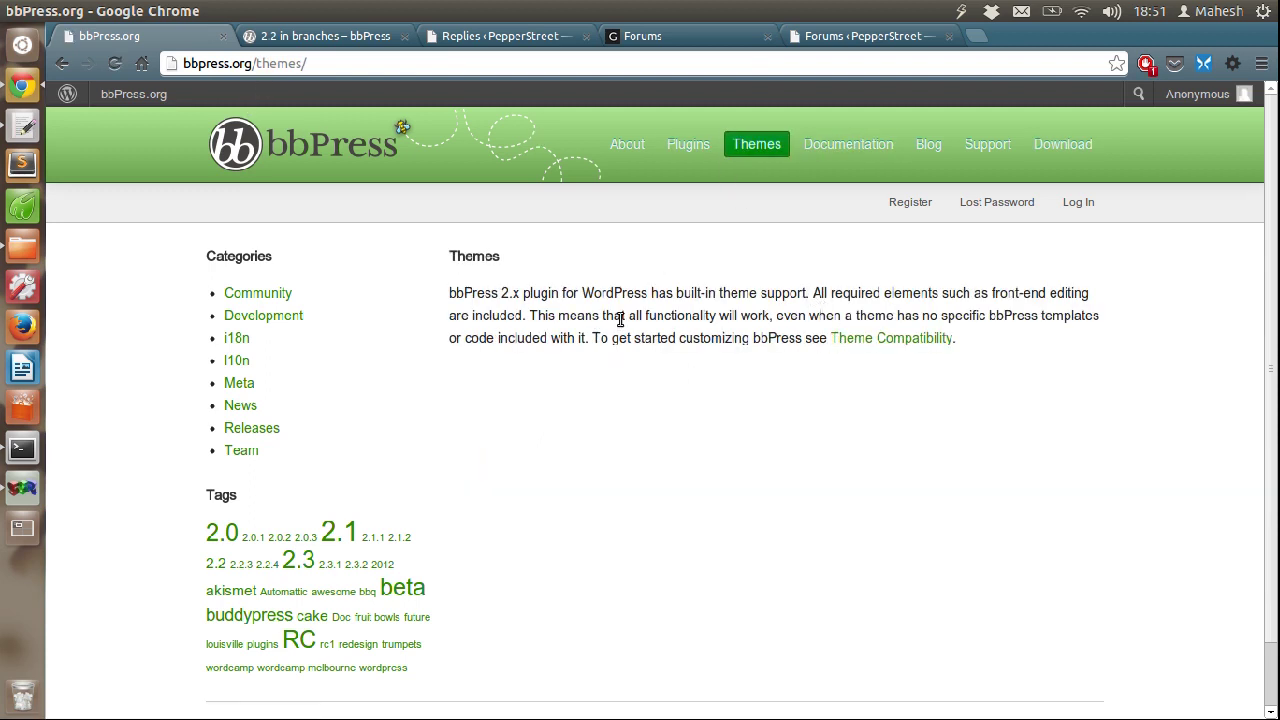
{"action": "left_click", "coordinate": [662, 36]}
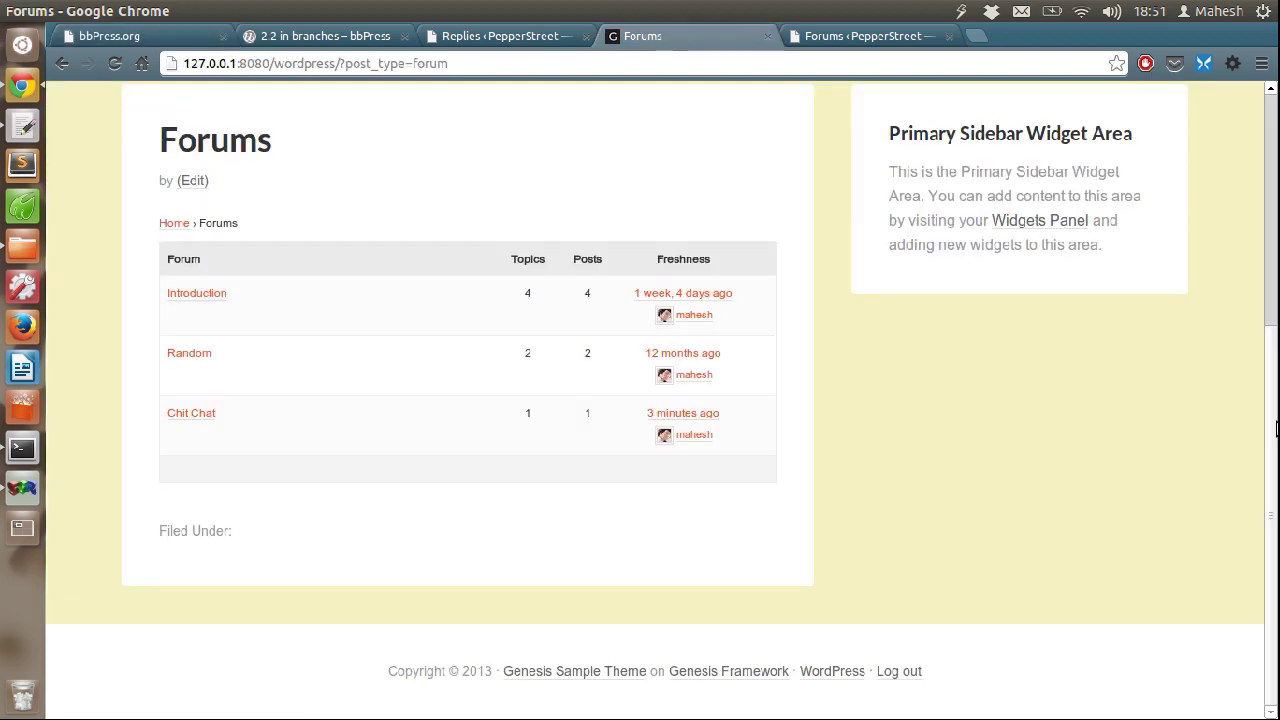
{"action": "scroll", "coordinate": [1272, 432], "scroll_direction": "up", "scroll_amount": 3}
{"action": "scroll", "coordinate": [1272, 432], "scroll_direction": "down", "scroll_amount": 3}
{"action": "scroll", "coordinate": [1270, 430], "scroll_direction": "down", "scroll_amount": 1}
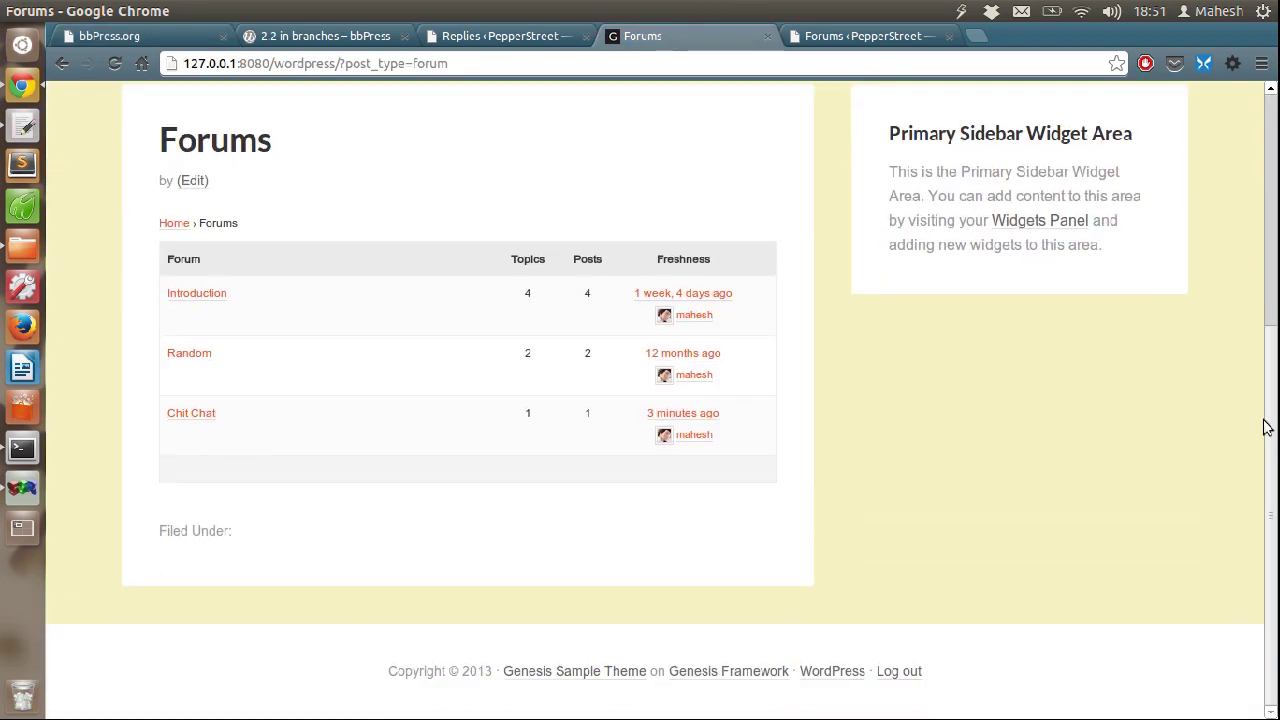
Examine the heading and forum table of the public Forums index and return to the bbPress.org Themes page
{"action": "left_click_drag", "start_coordinate": [140, 143], "coordinate": [371, 166]}
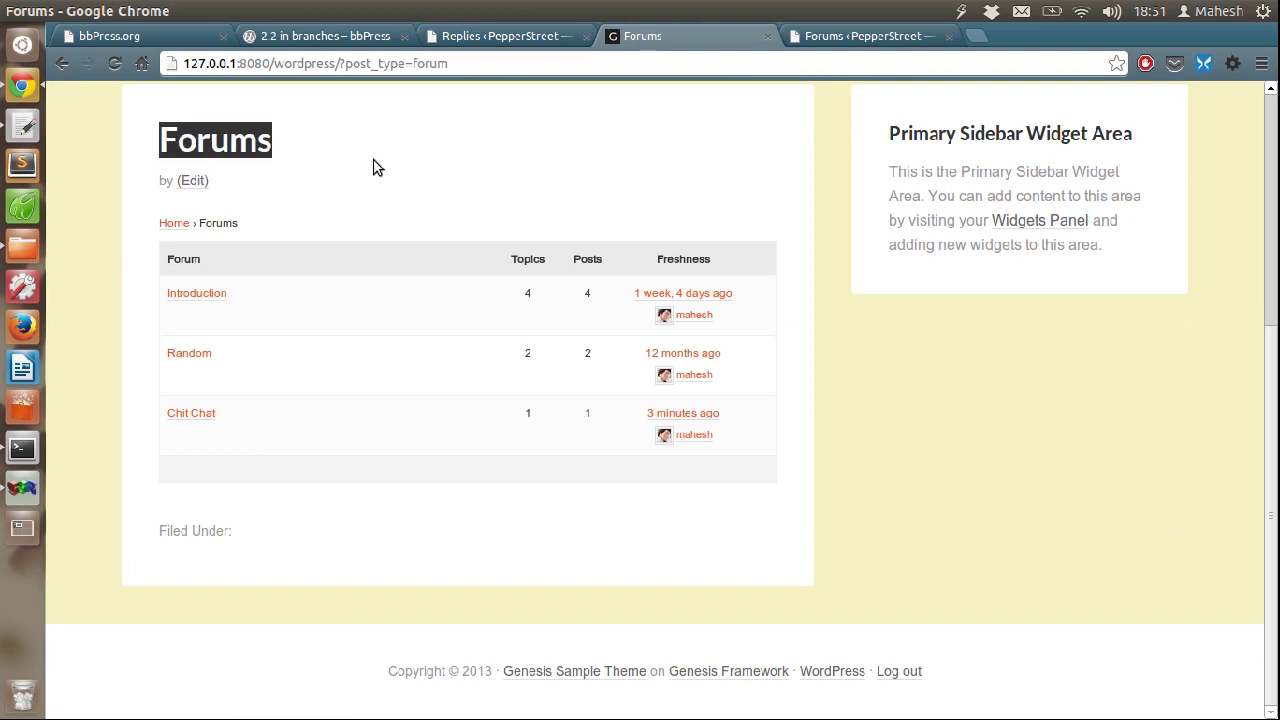
{"action": "left_click", "coordinate": [318, 306]}
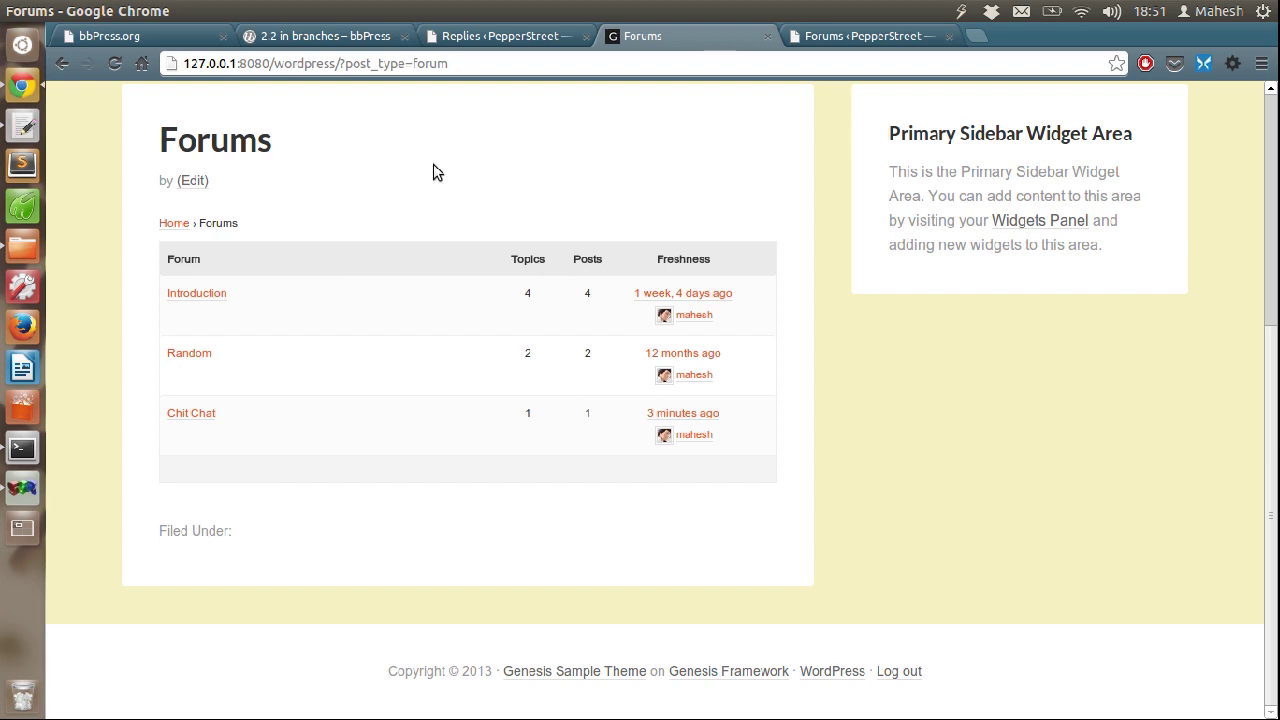
{"action": "scroll", "coordinate": [433, 172], "scroll_direction": "up", "scroll_amount": 2}
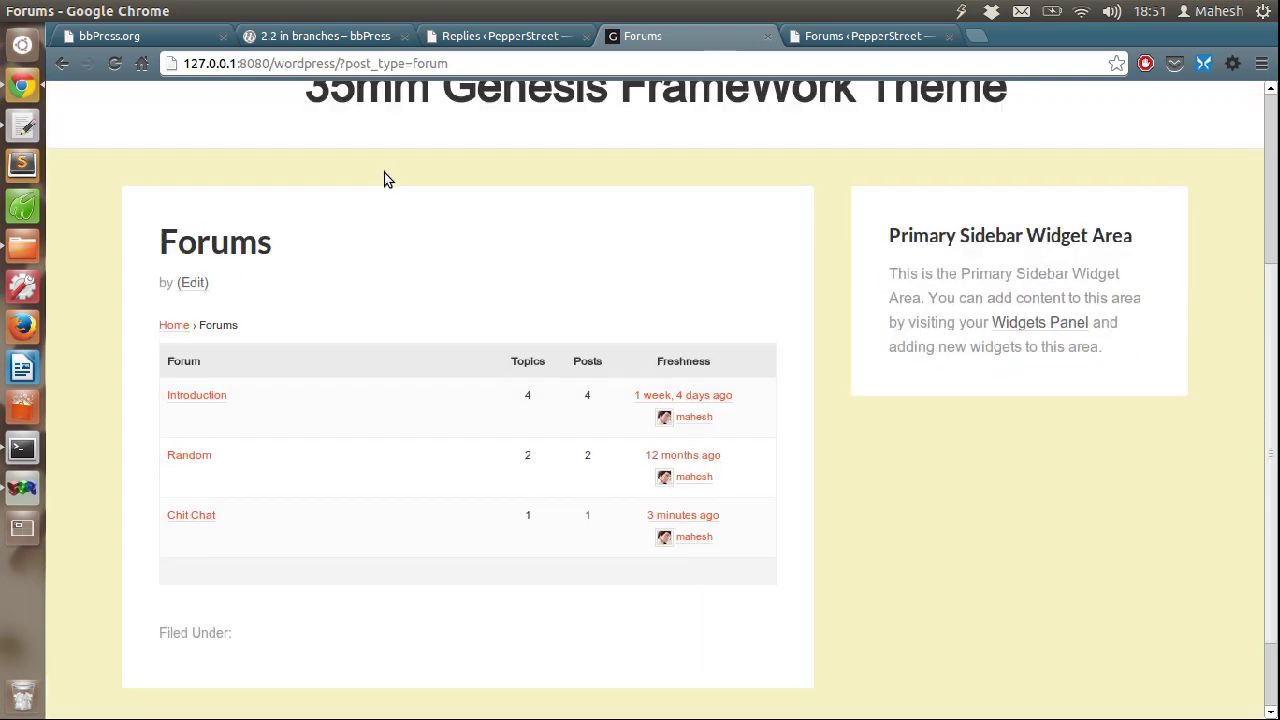
{"action": "scroll", "coordinate": [387, 172], "scroll_direction": "down", "scroll_amount": 3}
{"action": "left_click", "coordinate": [151, 35]}
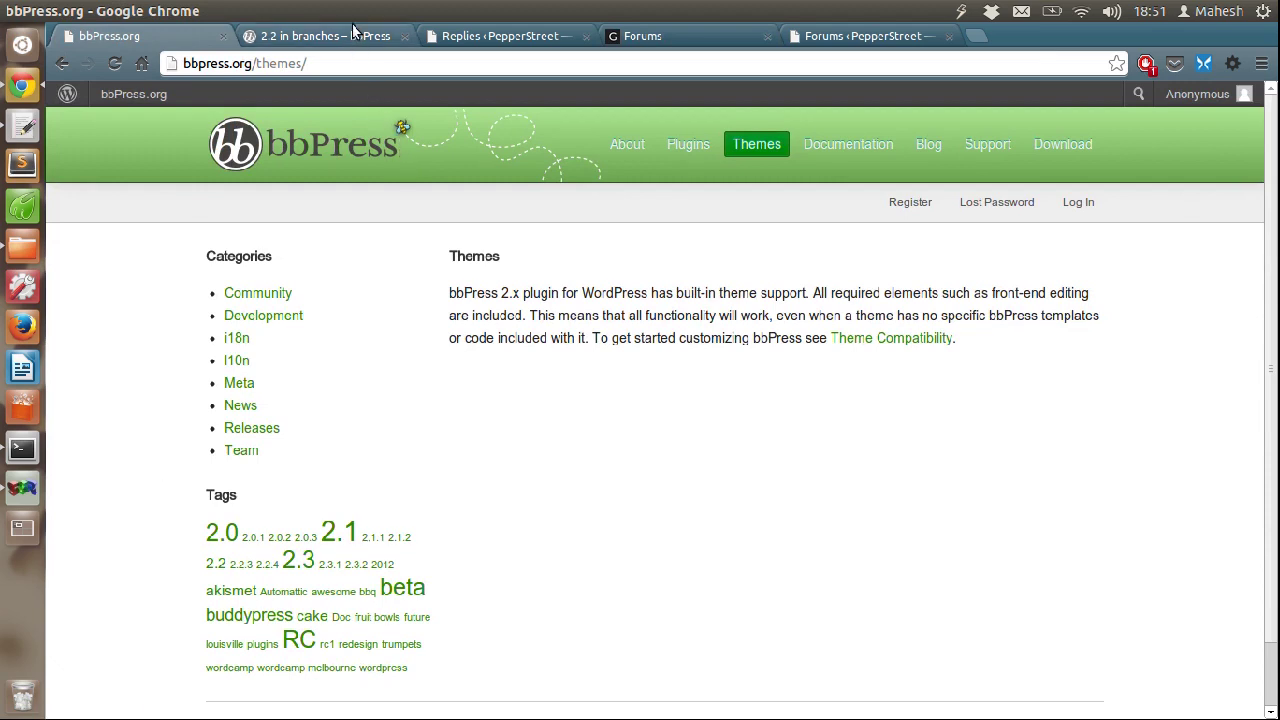
Check the admin Forums list and reread the theme support paragraph on the bbPress.org Themes page
{"action": "left_click", "coordinate": [858, 36]}
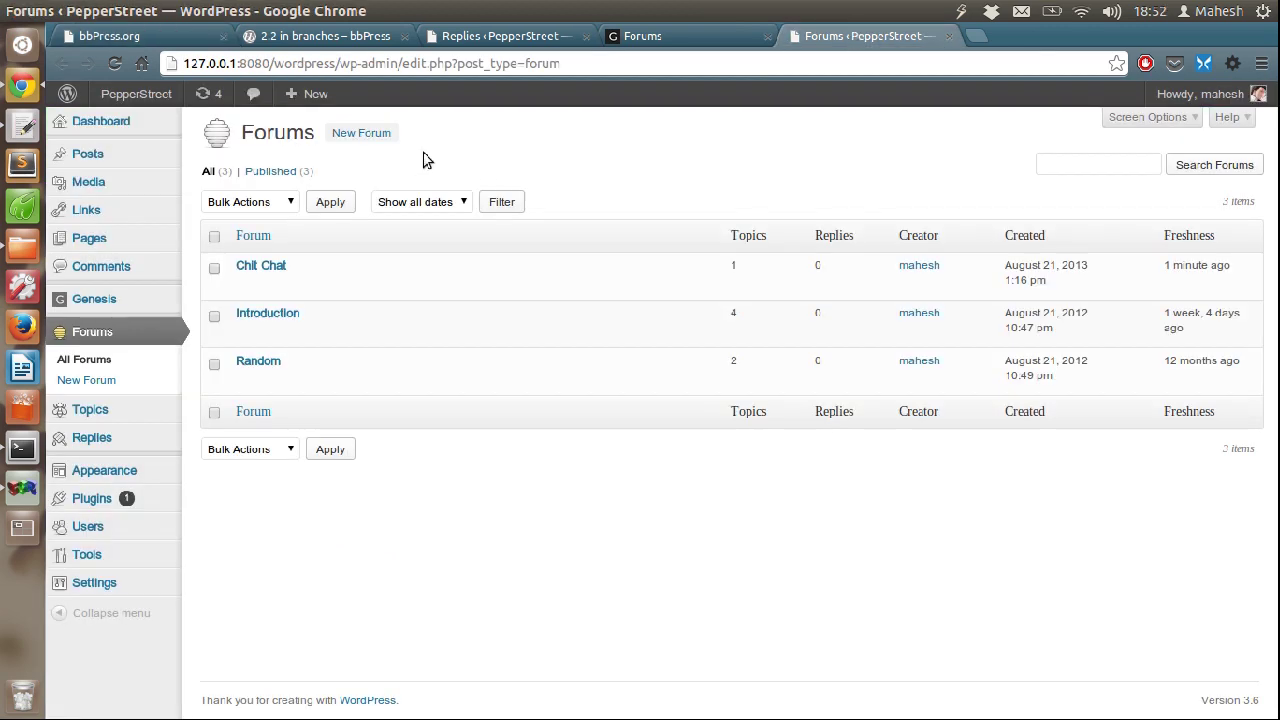
{"action": "left_click", "coordinate": [128, 38]}
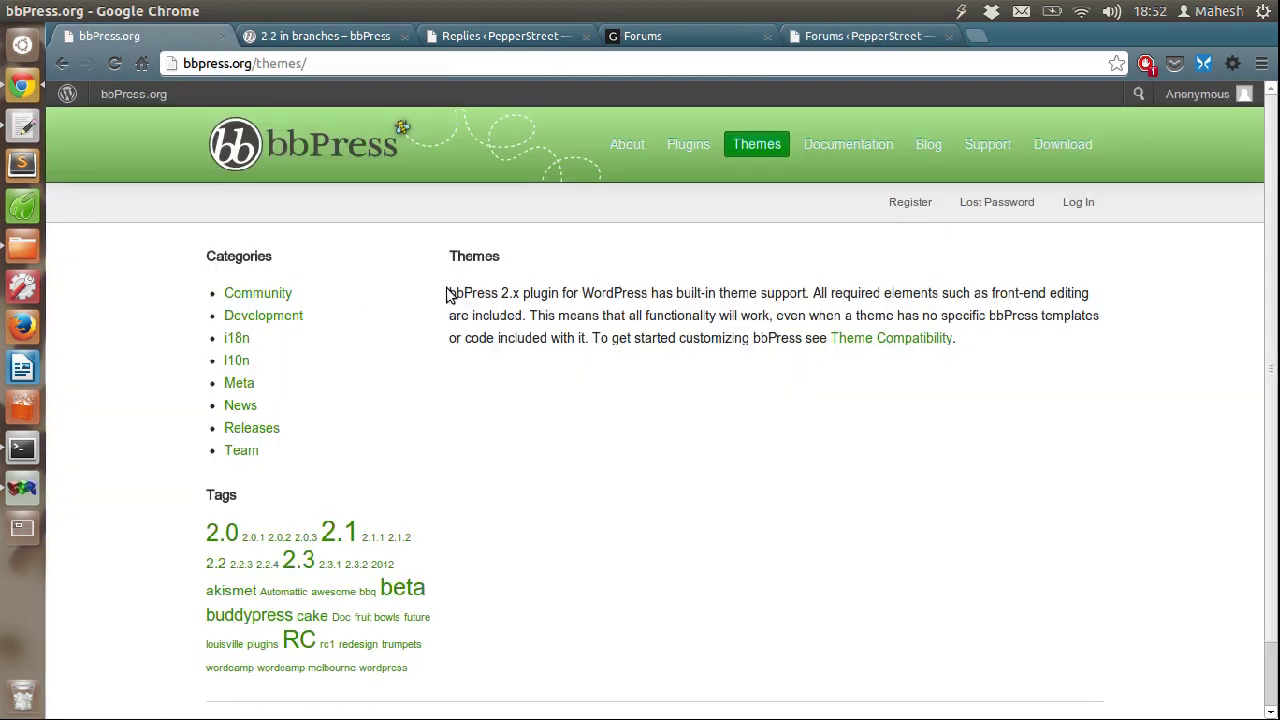
{"action": "left_click_drag", "start_coordinate": [449, 289], "coordinate": [729, 391]}
{"action": "left_click", "coordinate": [678, 371]}
Revisit the source listing of the bbPress 2.2 branch and the Replies list in the WordPress admin
{"action": "left_click", "coordinate": [376, 37]}
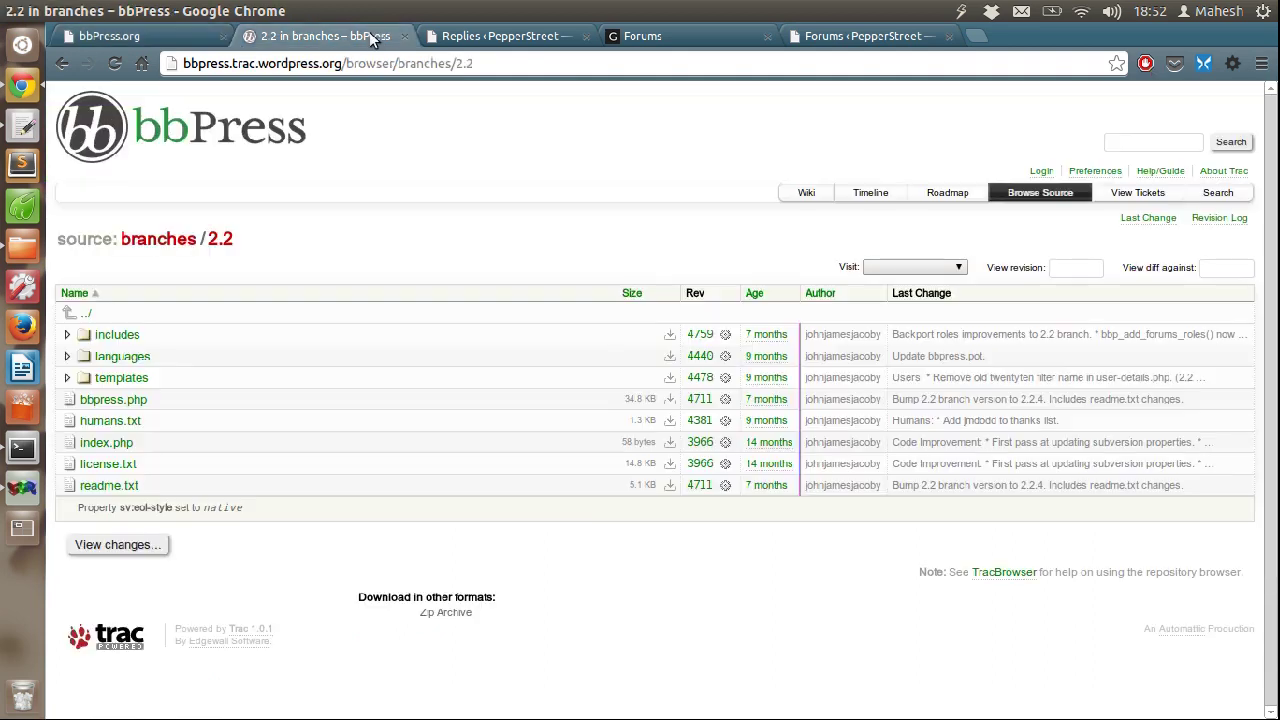
{"action": "left_click", "coordinate": [530, 37]}
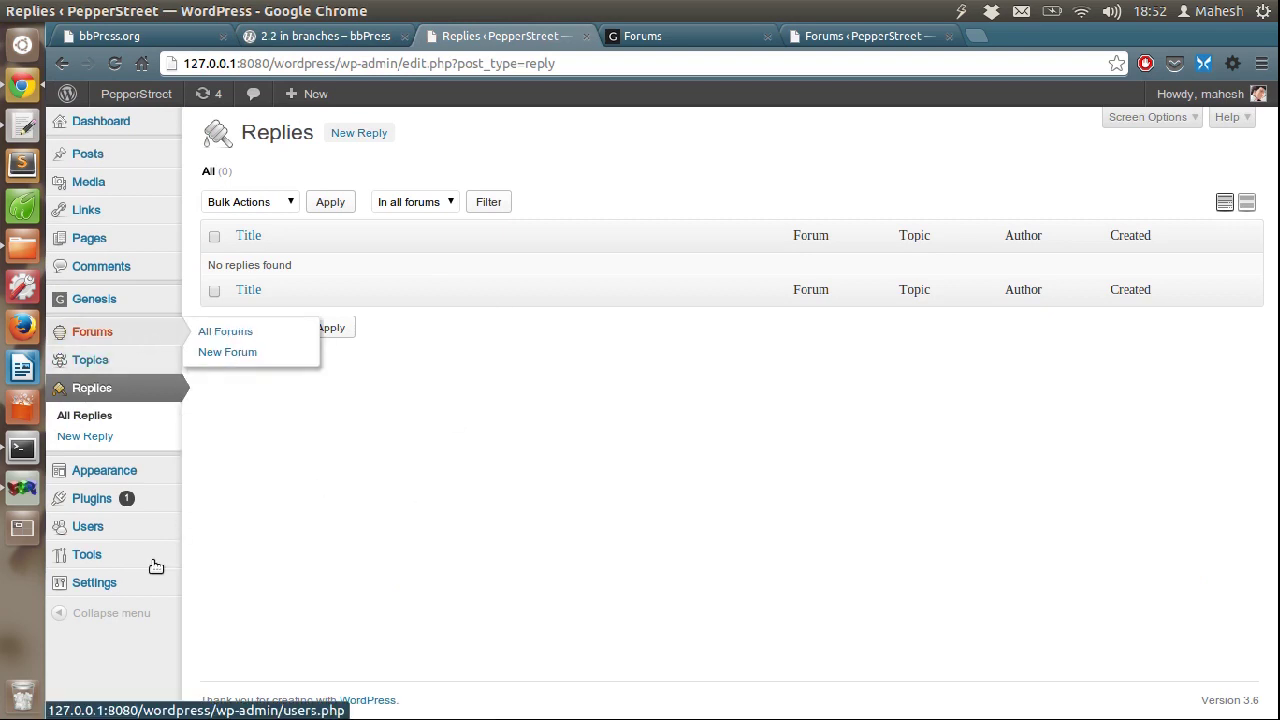
{"action": "left_click", "coordinate": [648, 37]}
{"action": "left_click", "coordinate": [470, 37]}
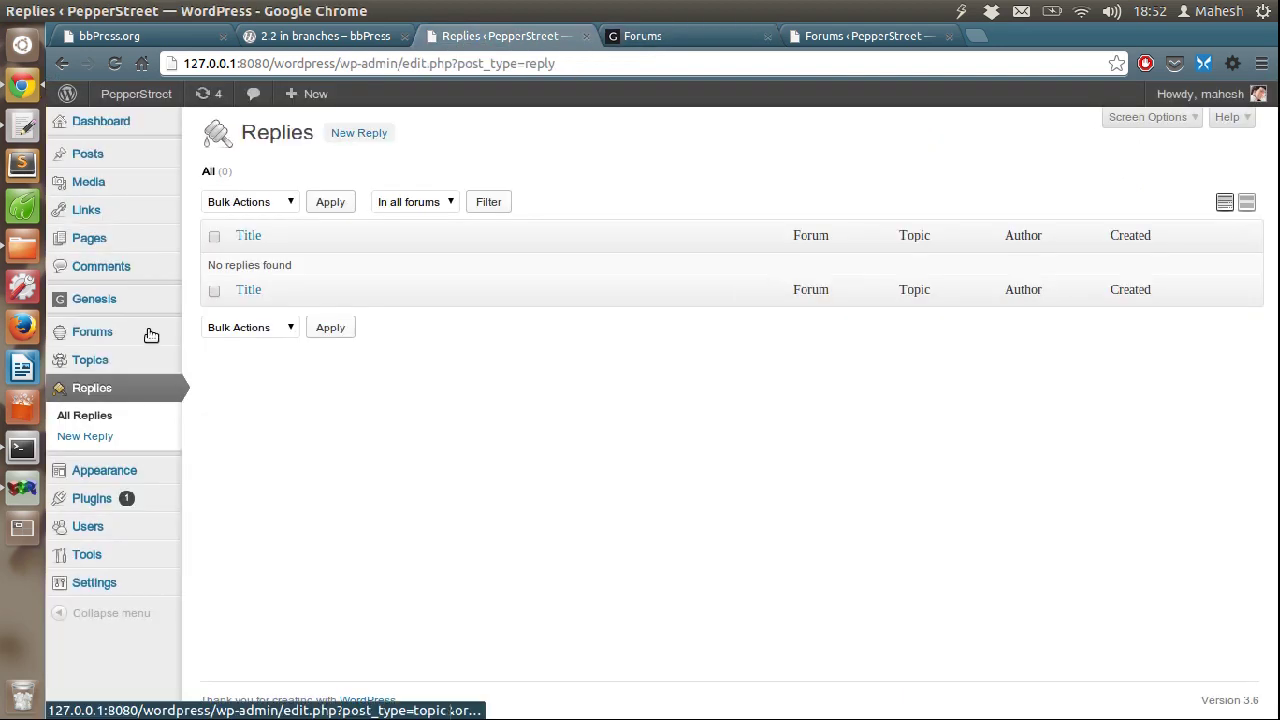
Look over the admin entries for forums and topics, and open the Forums Settings page to review its options
{"action": "mouse_move", "coordinate": [150, 332]}
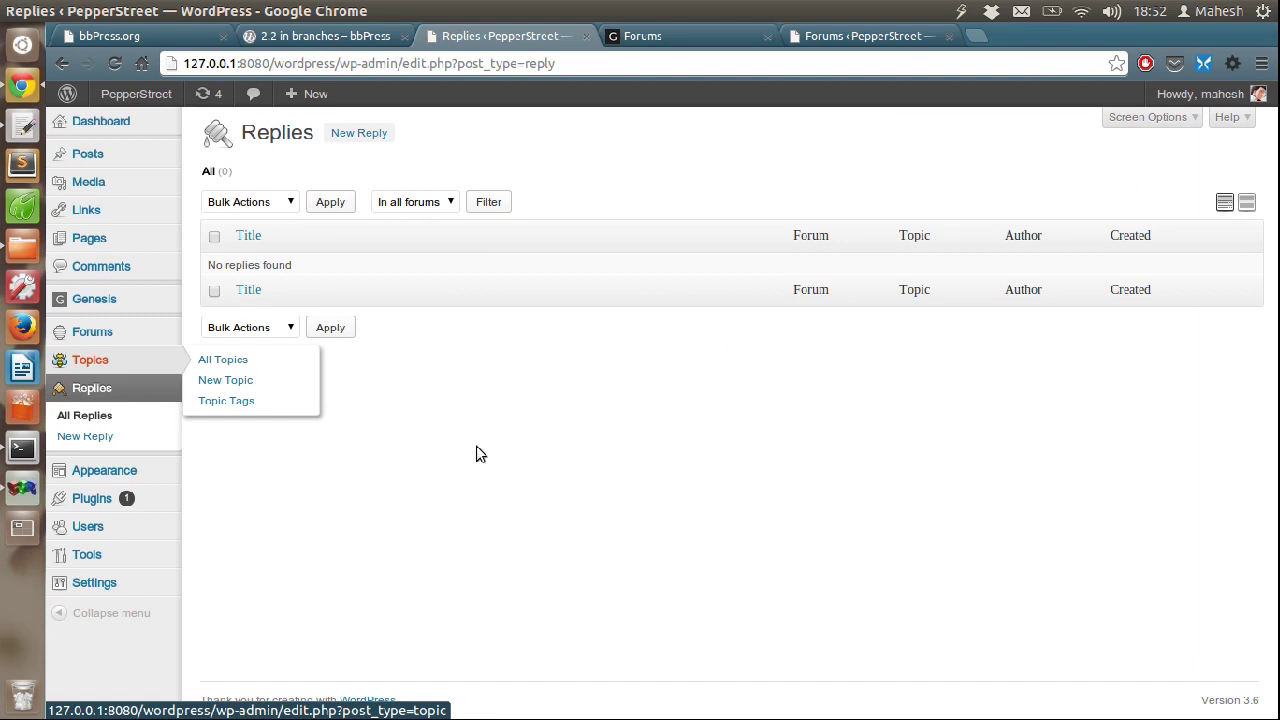
{"action": "mouse_move", "coordinate": [153, 587]}
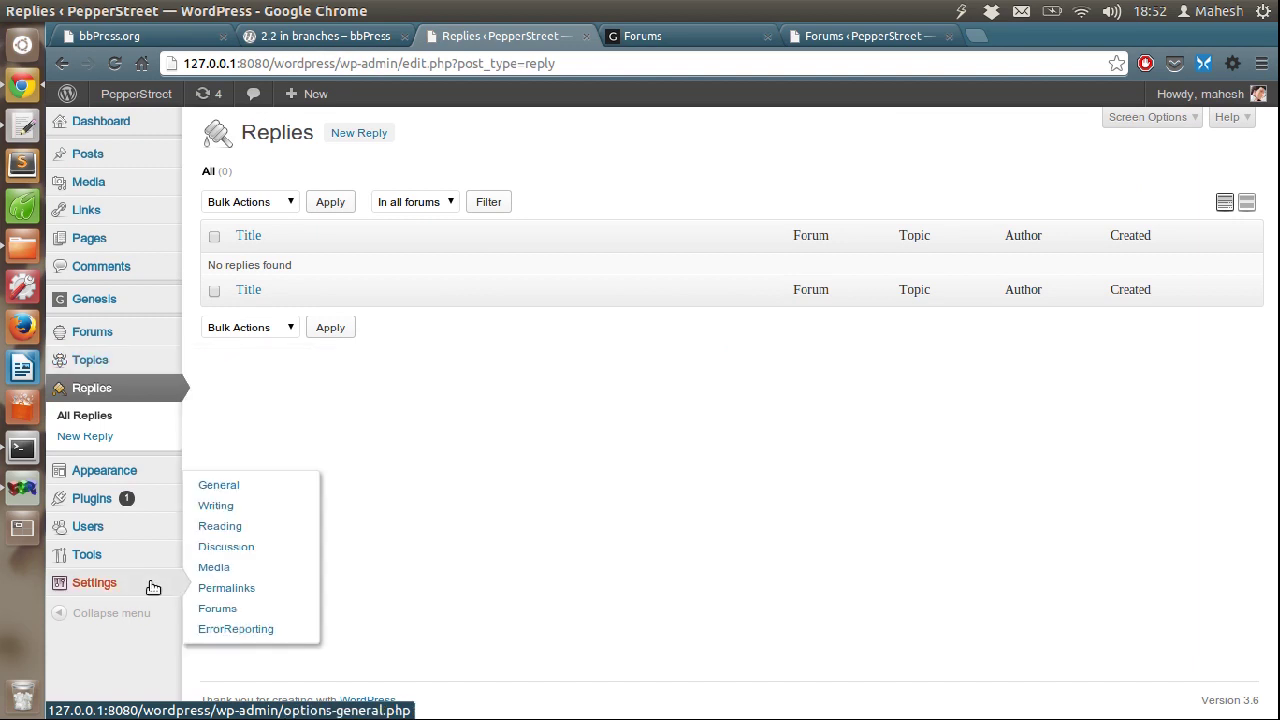
{"action": "left_click", "coordinate": [251, 610]}
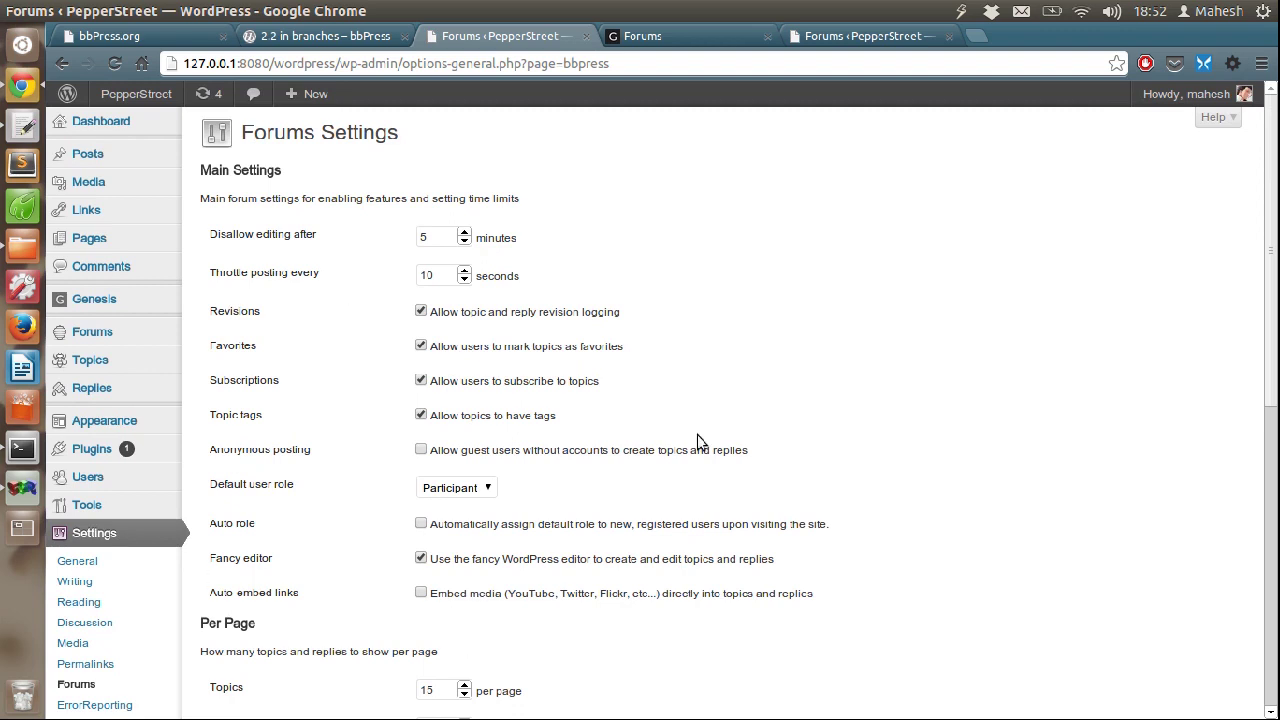
{"action": "mouse_move", "coordinate": [1275, 240]}
{"action": "left_mouse_down"}
{"action": "mouse_move", "coordinate": [1274, 540]}
{"action": "mouse_move", "coordinate": [1274, 228]}
{"action": "left_mouse_up"}
View the public Forums index once more and go back to the Themes page on bbPress.org
{"action": "left_click", "coordinate": [652, 38]}
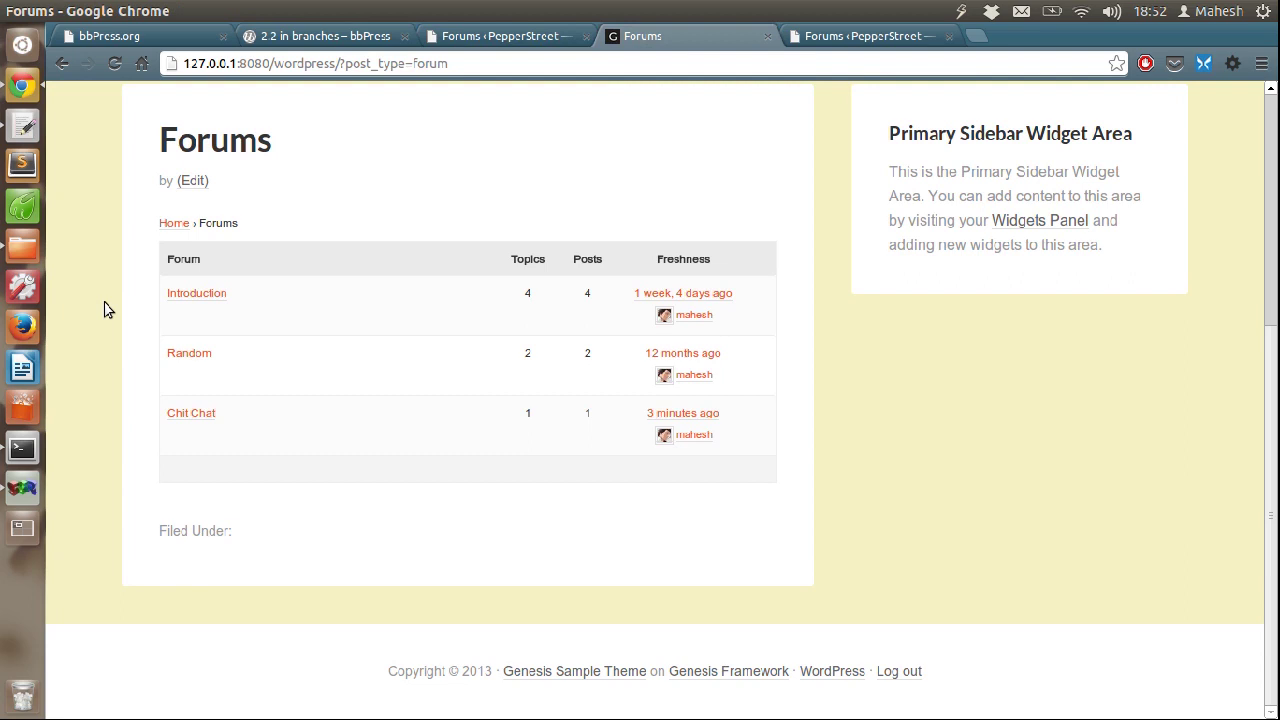
{"action": "left_click", "coordinate": [139, 36]}
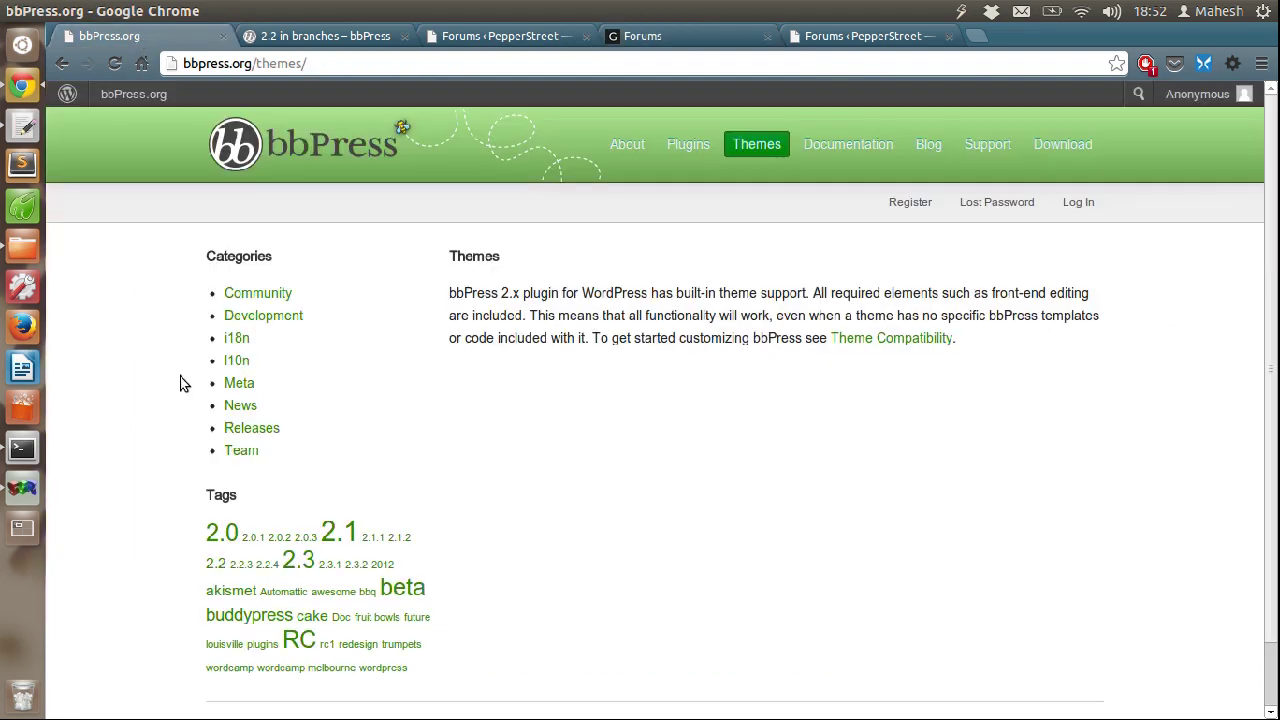